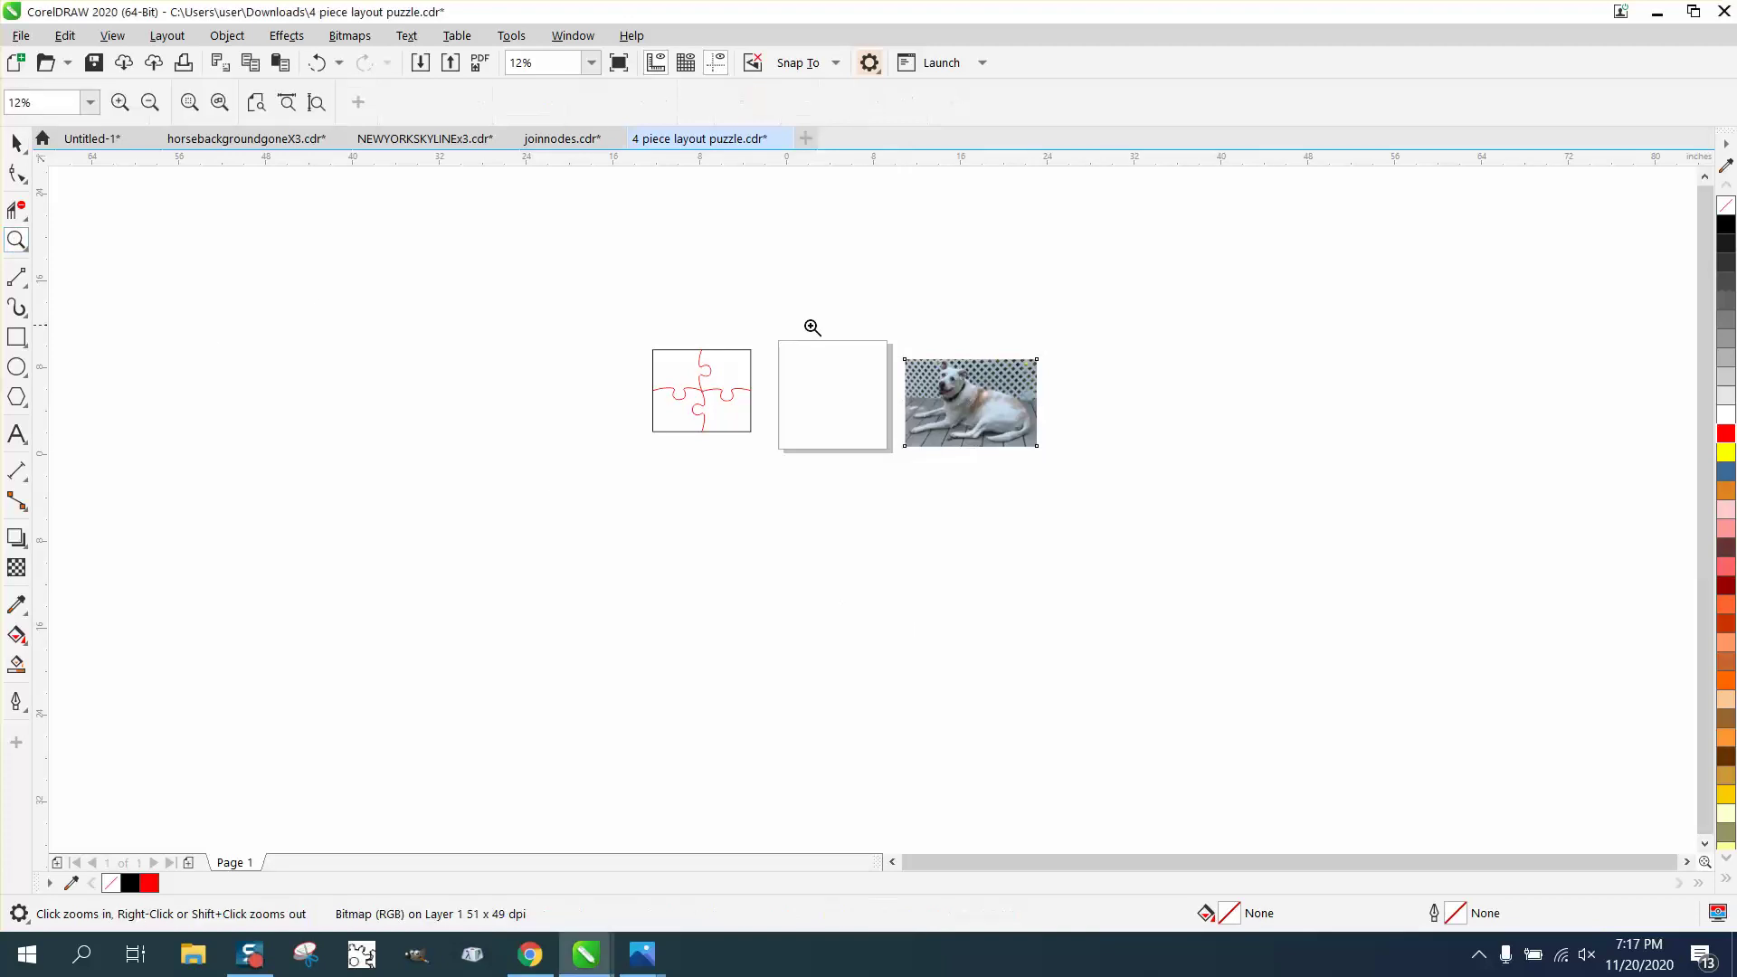
# Step: Zoom to 40% on the template, square and dog photo, then drag the vertical cut curve left
pyautogui.moveTo(626, 300); pyautogui.dragTo(1059, 467)
pyautogui.click(16, 143)
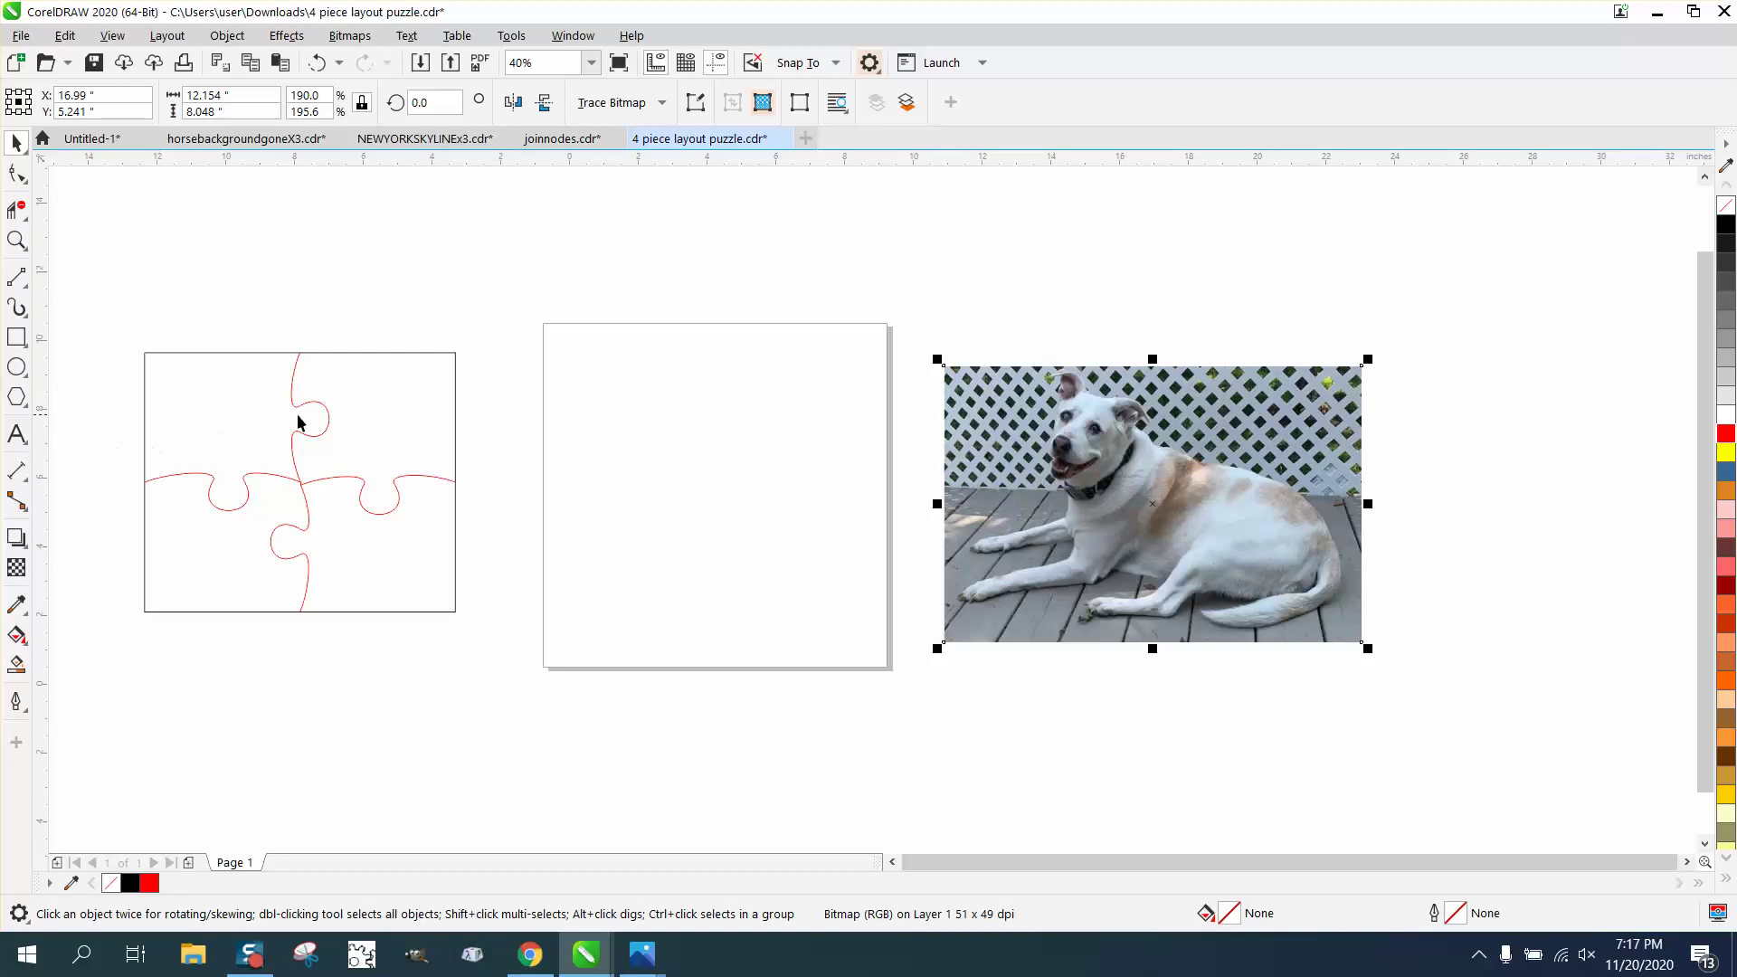
pyautogui.moveTo(323, 414); pyautogui.dragTo(253, 425)
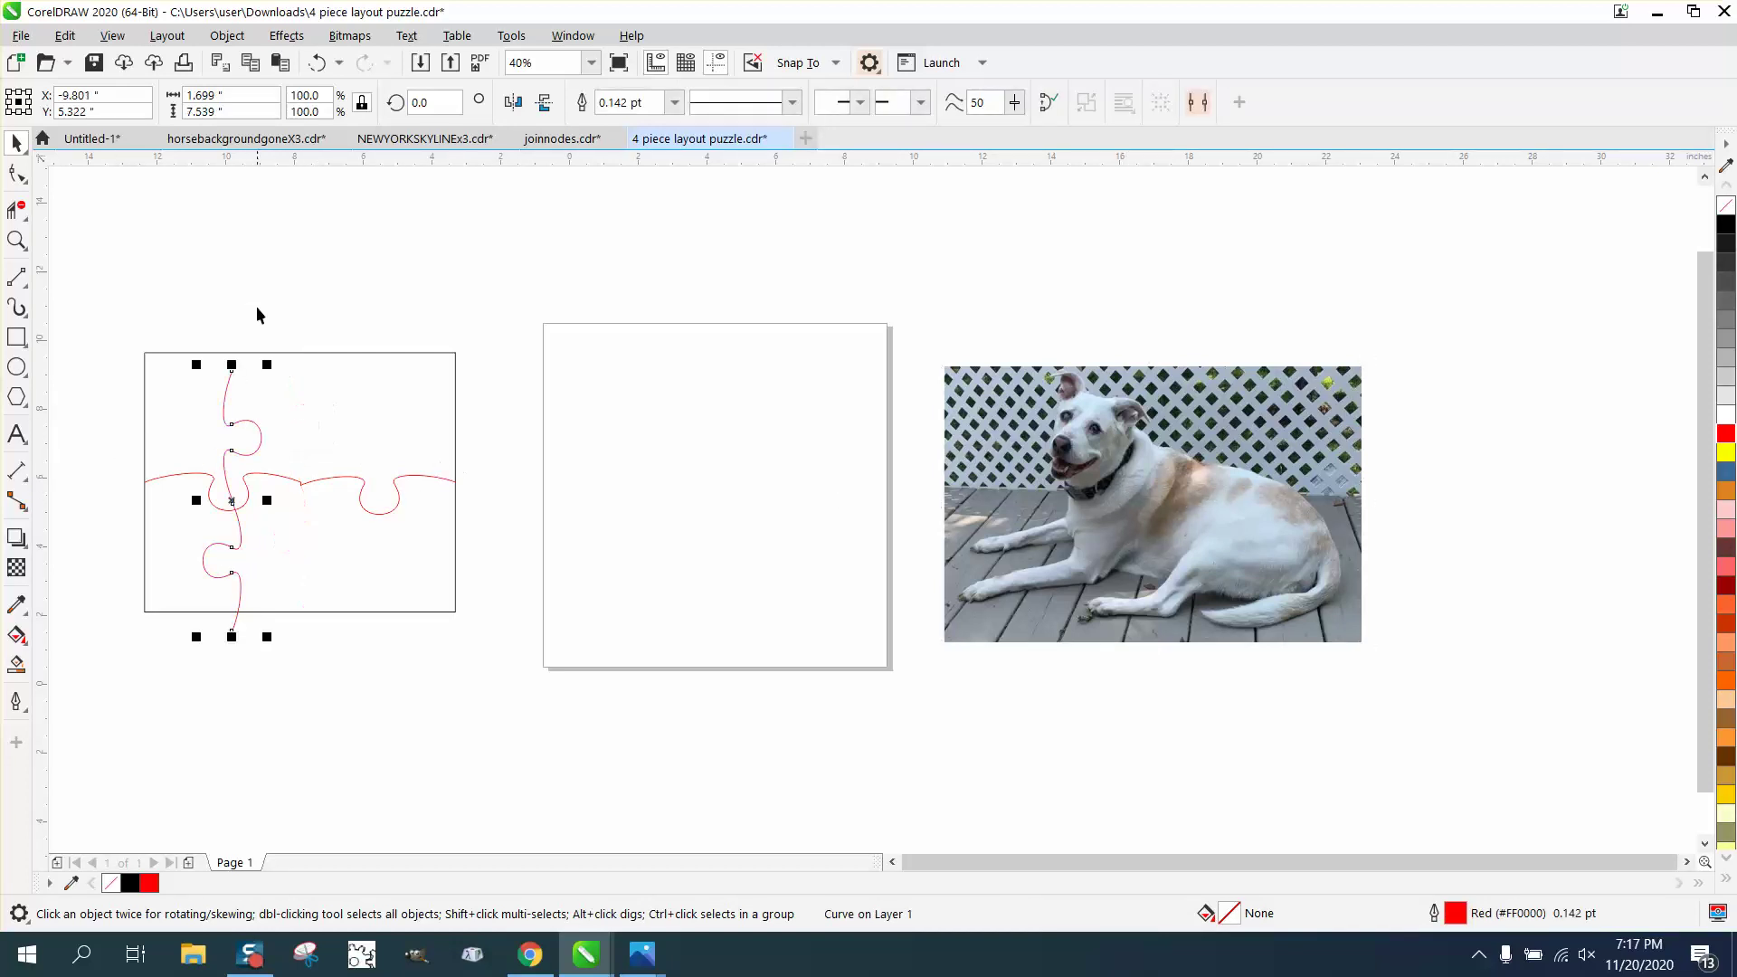
# Step: Undo the curve move, then Smart Fill the four puzzle regions and shift each into the white square
pyautogui.click(318, 62)
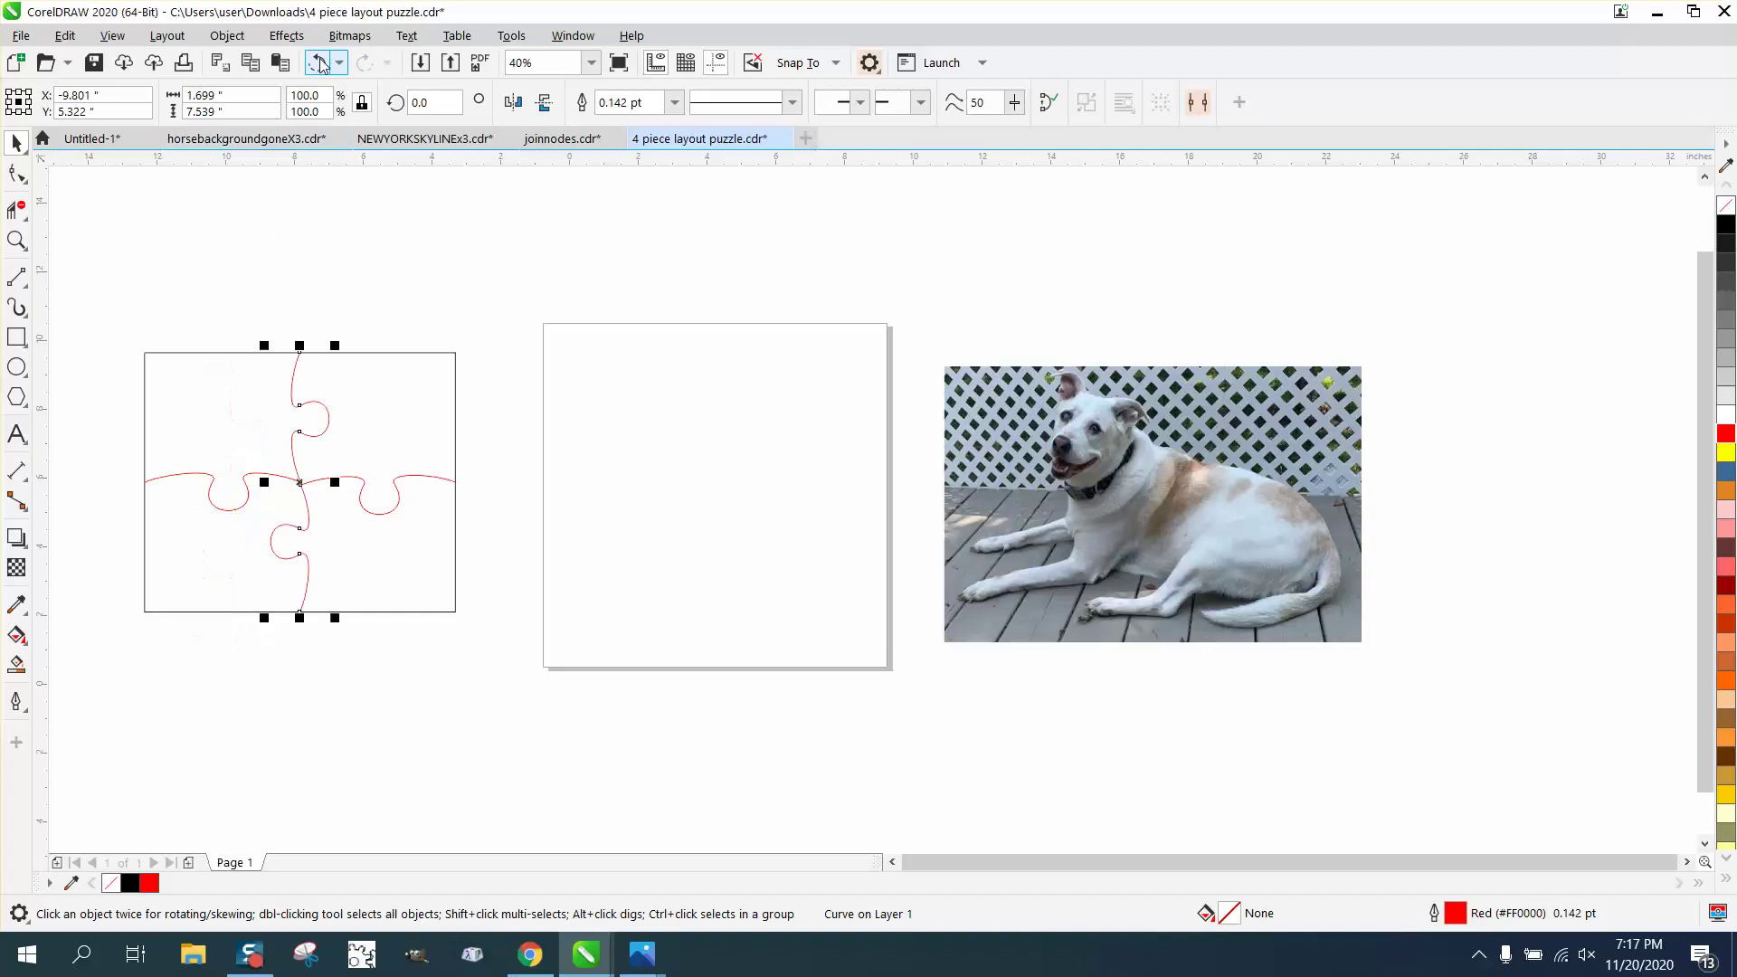
pyautogui.click(16, 665)
pyautogui.click(220, 429)
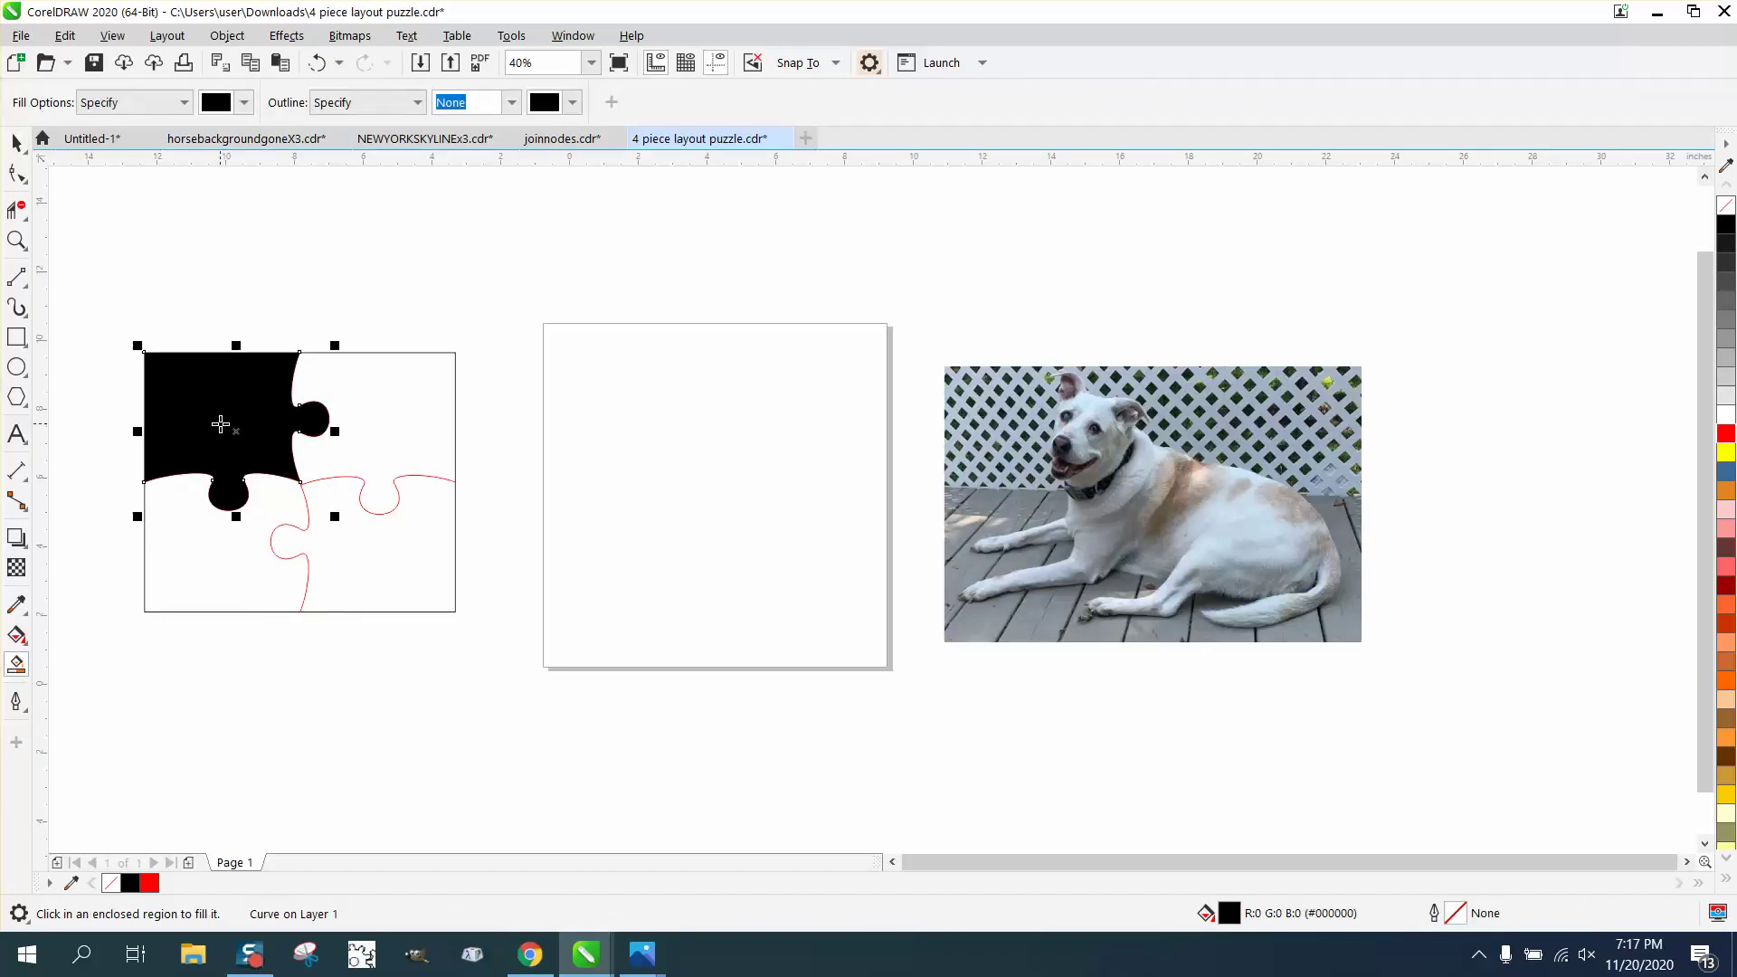
pyautogui.hotkey('shift', 'Right')
pyautogui.click(185, 560)
pyautogui.hotkey('shift', 'Right')
pyautogui.click(344, 450)
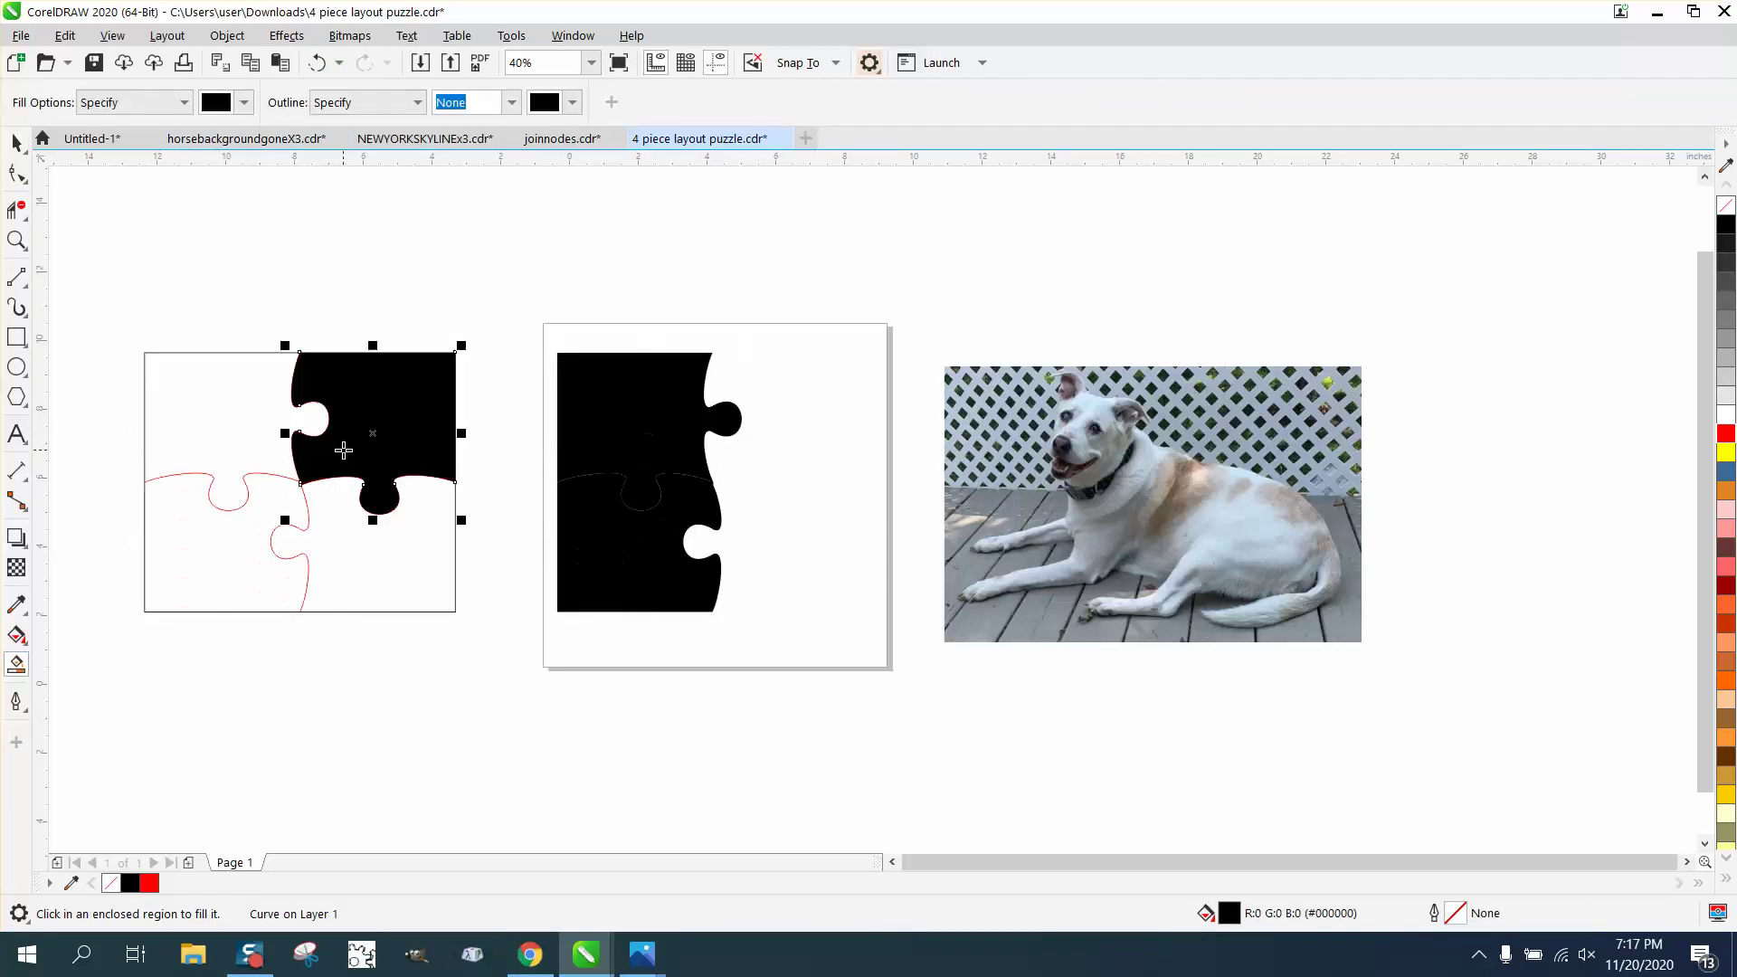
pyautogui.hotkey('shift', 'Right')
pyautogui.click(371, 560)
pyautogui.hotkey('shift', 'Right')
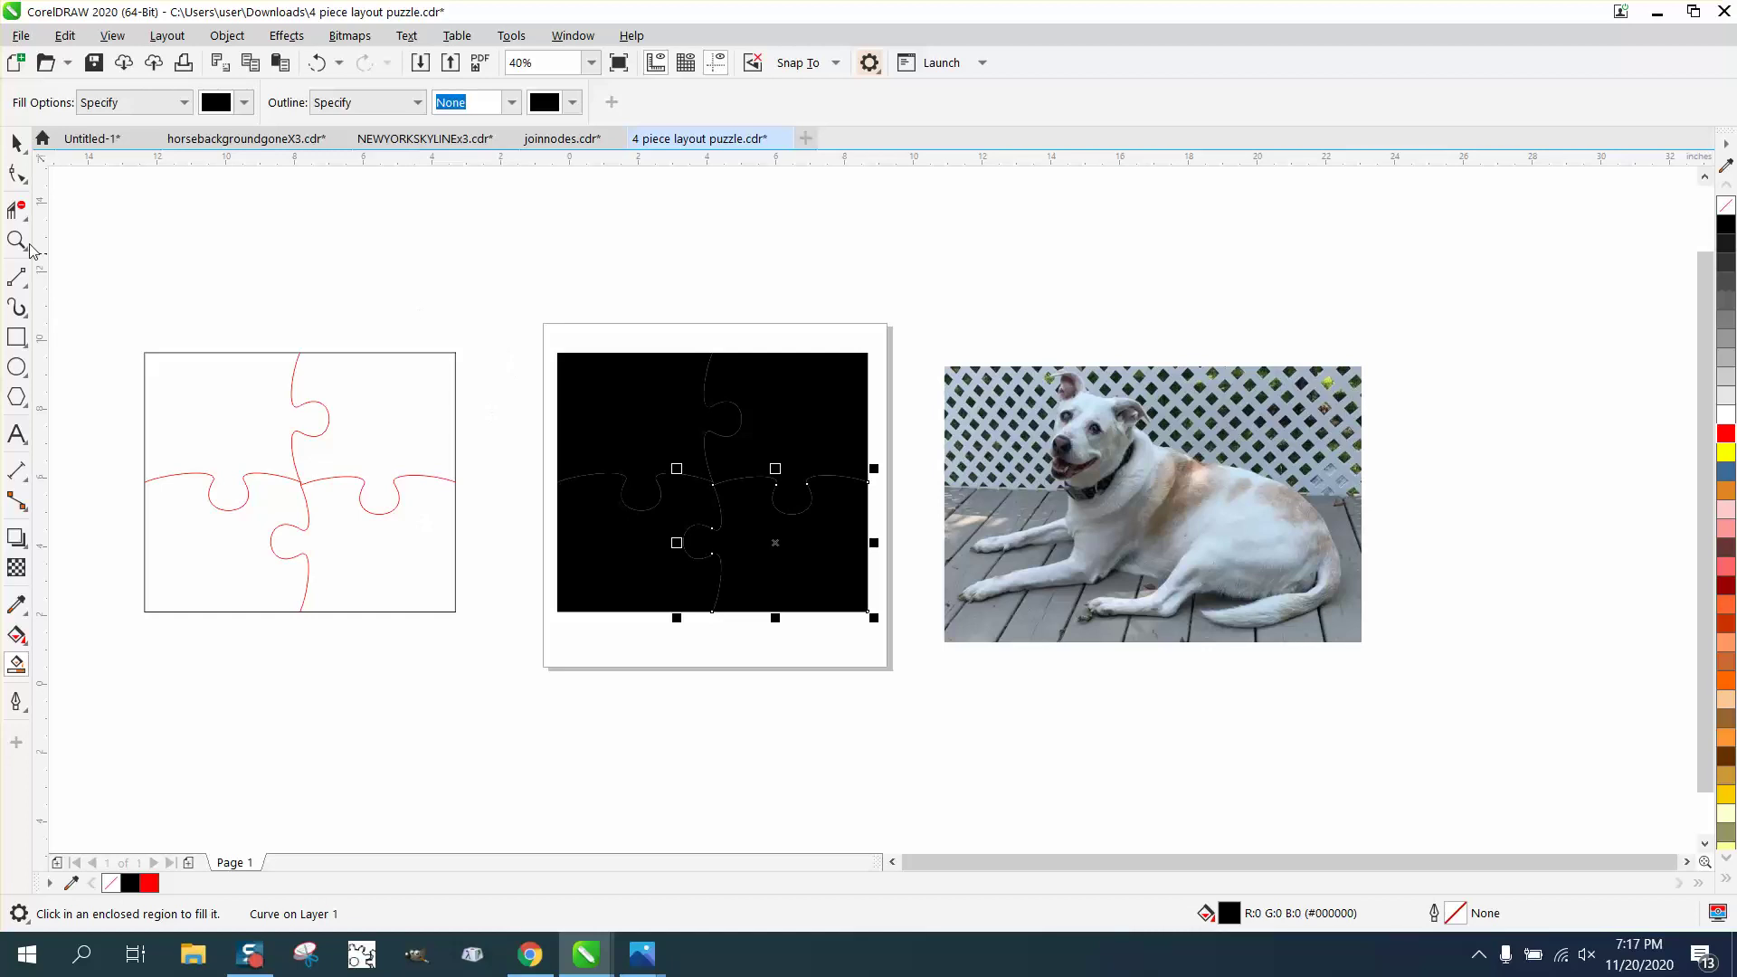
# Step: Give all four puzzle pieces no fill and red outlines
pyautogui.click(17, 143)
pyautogui.moveTo(531, 312); pyautogui.dragTo(889, 666)
pyautogui.click(1727, 207)
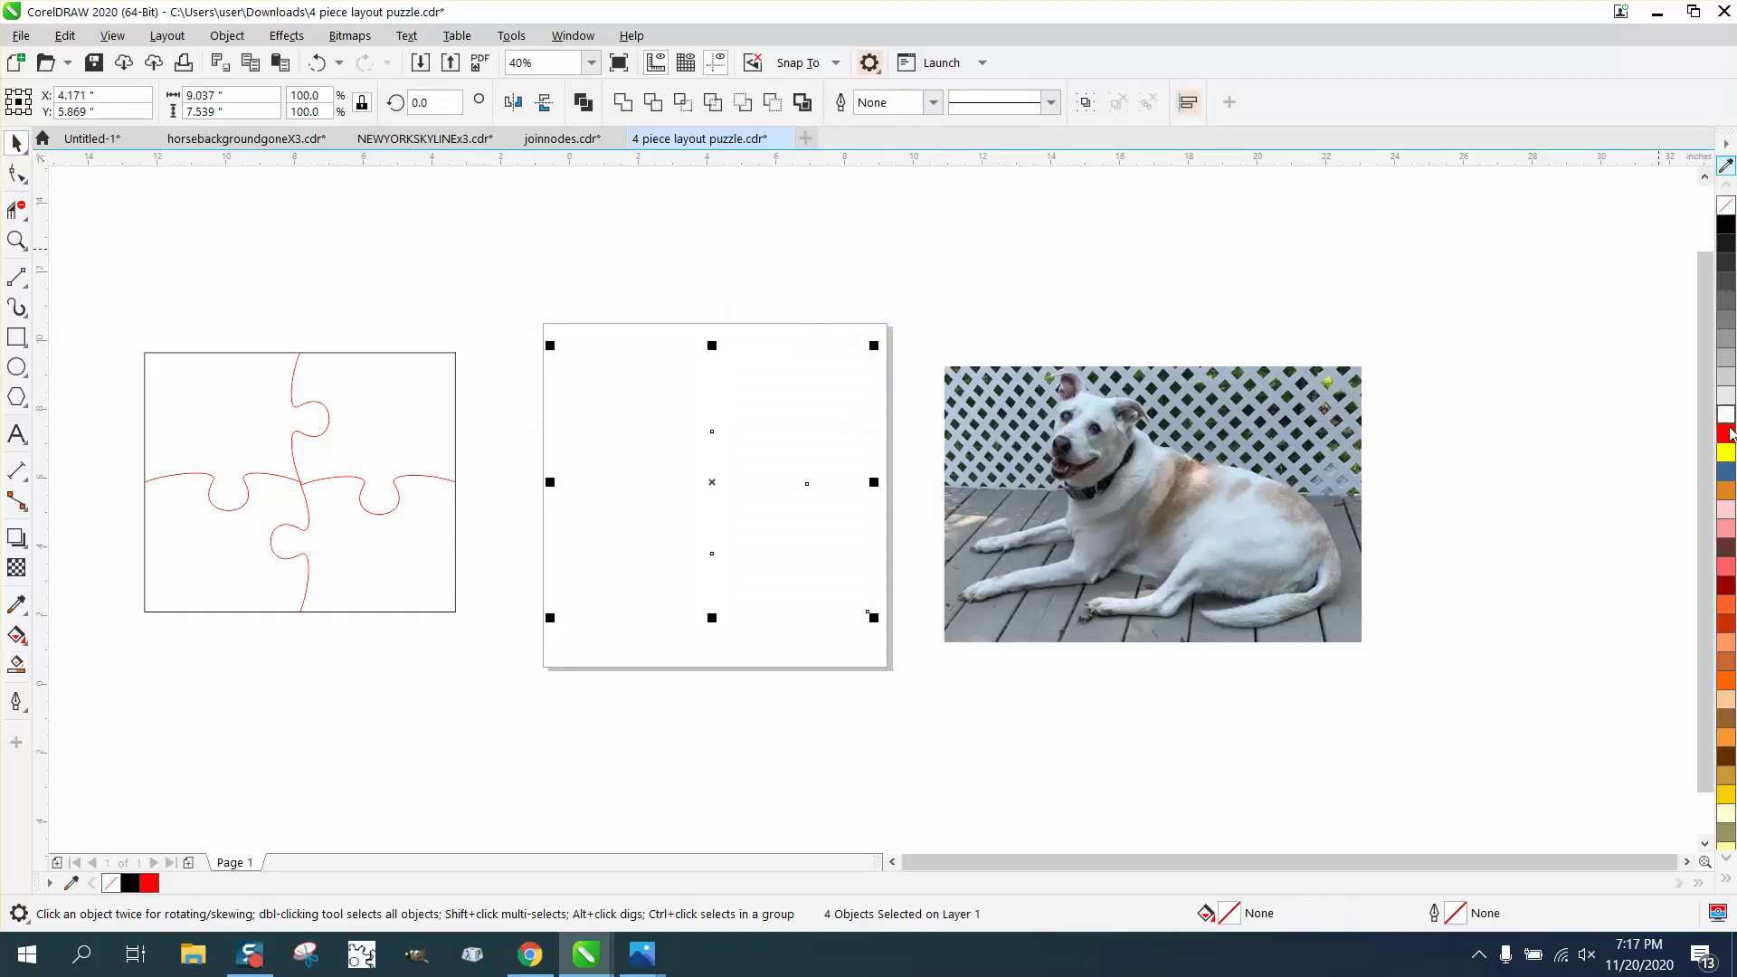
pyautogui.rightClick(1728, 434)
pyautogui.moveTo(844, 352); pyautogui.dragTo(999, 245)
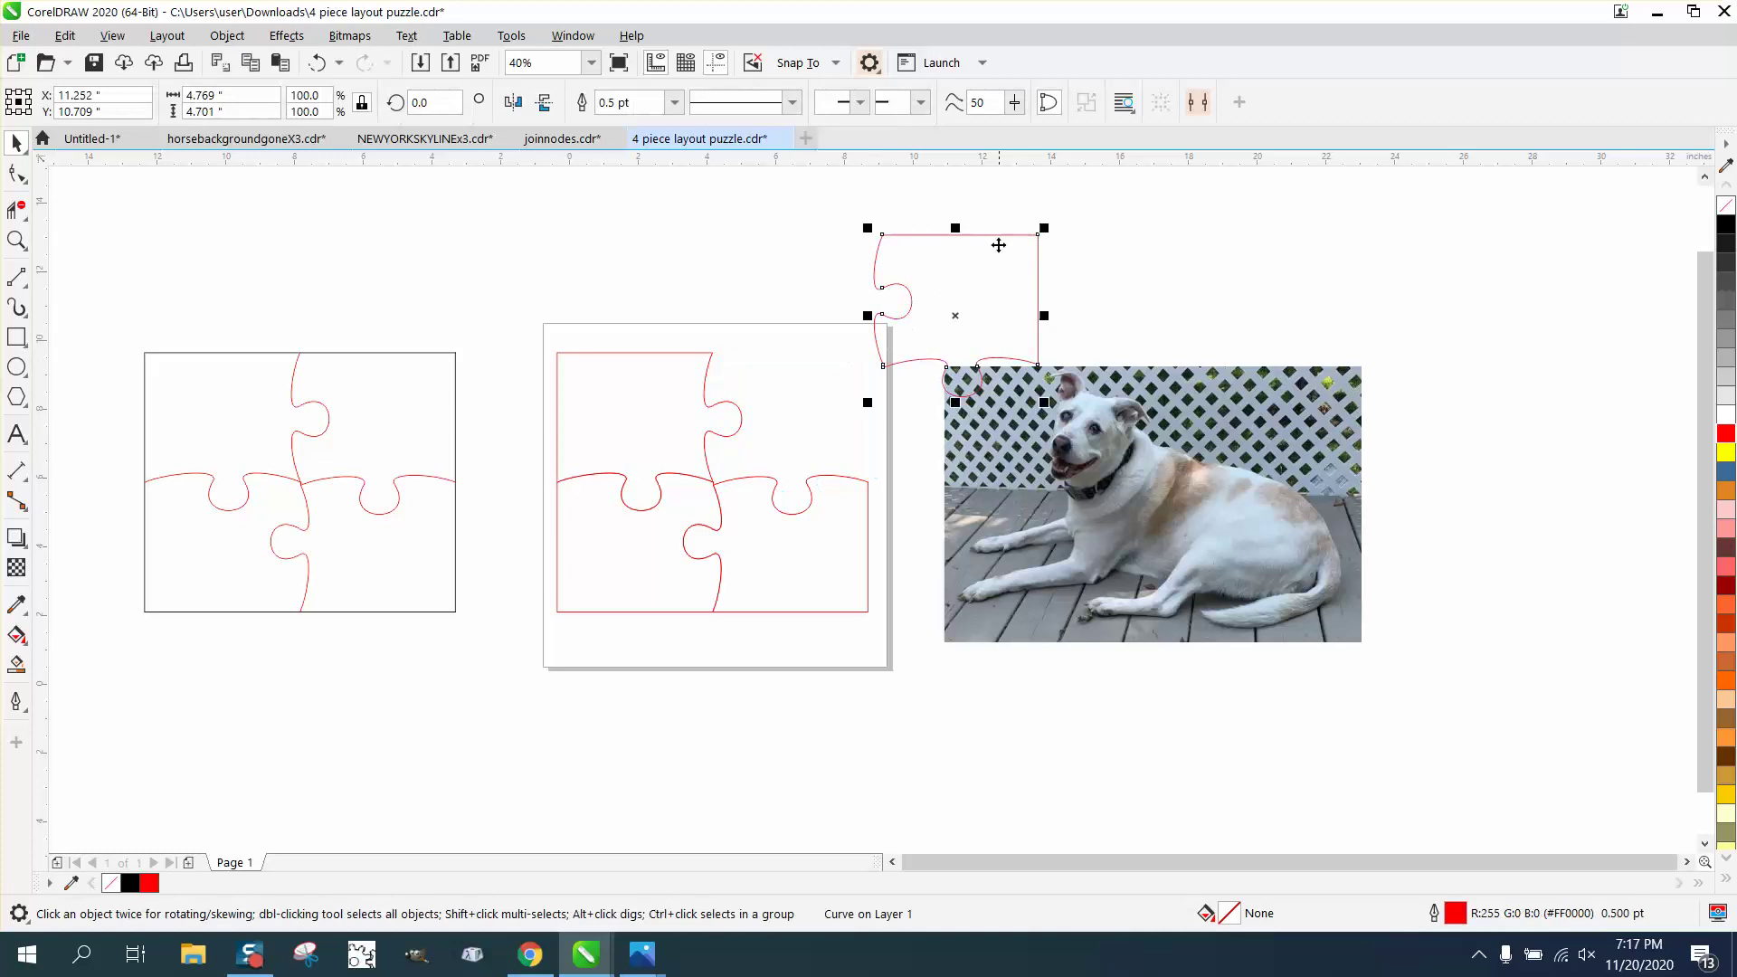
pyautogui.click(317, 63)
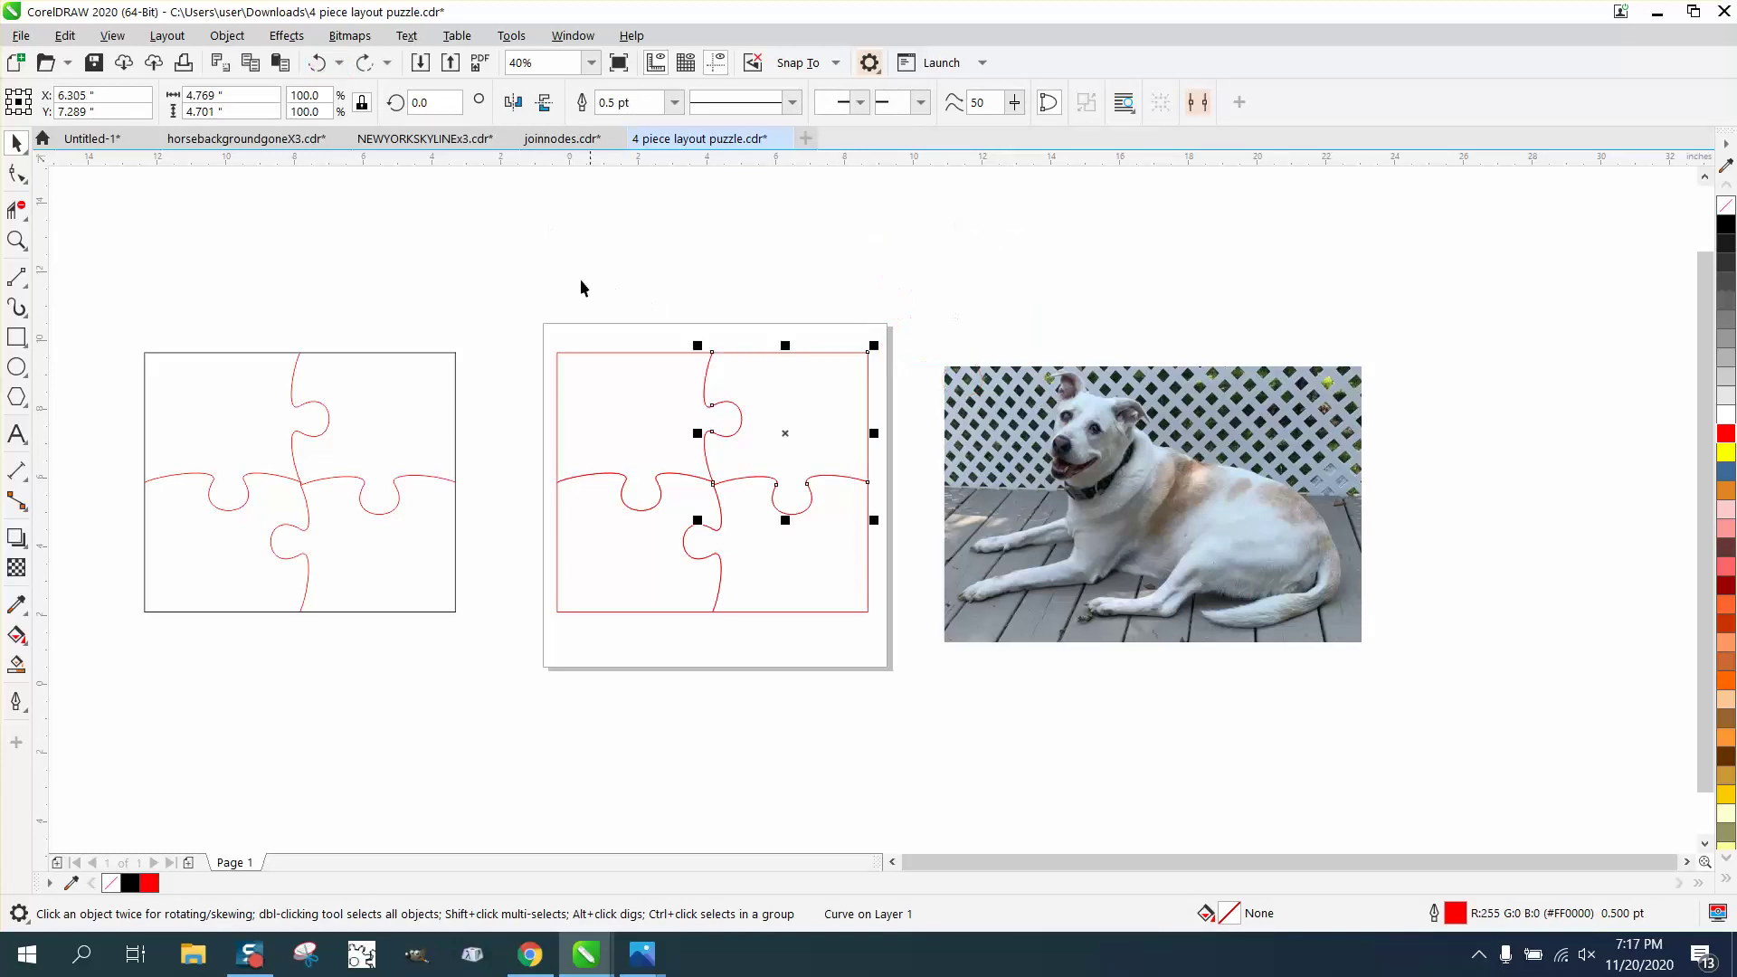
# Step: Group the four red puzzle pieces with Object > Group > Group
pyautogui.moveTo(524, 277); pyautogui.dragTo(908, 657)
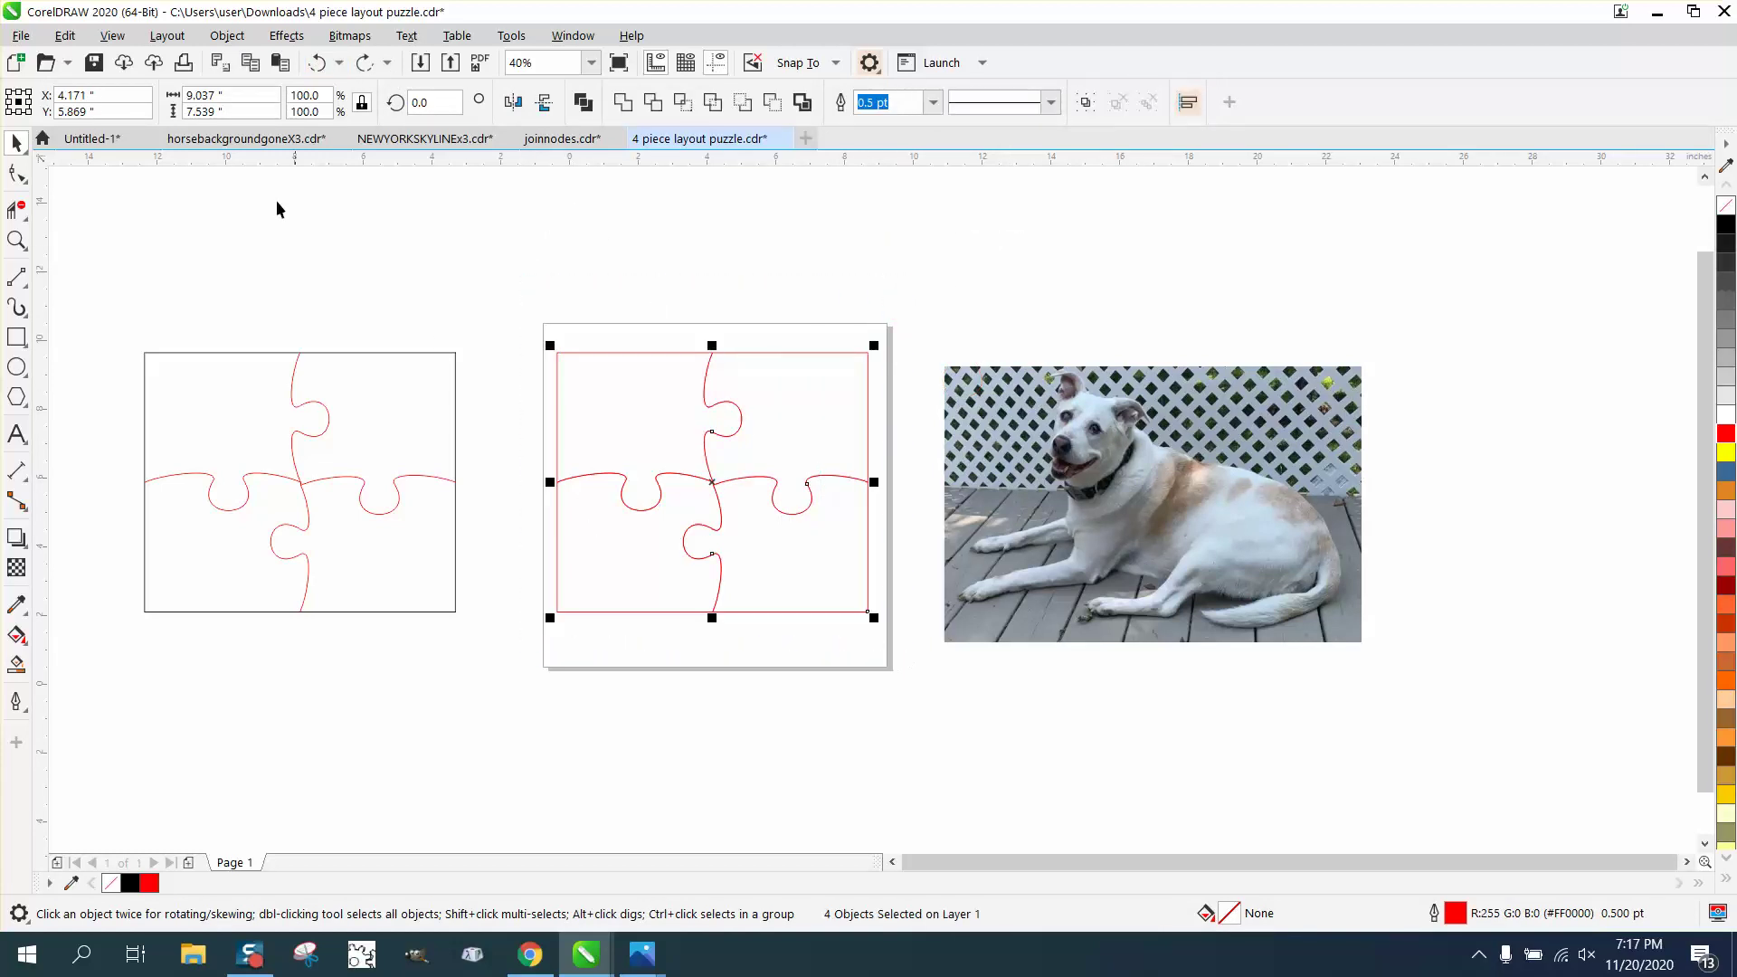
pyautogui.click(227, 35)
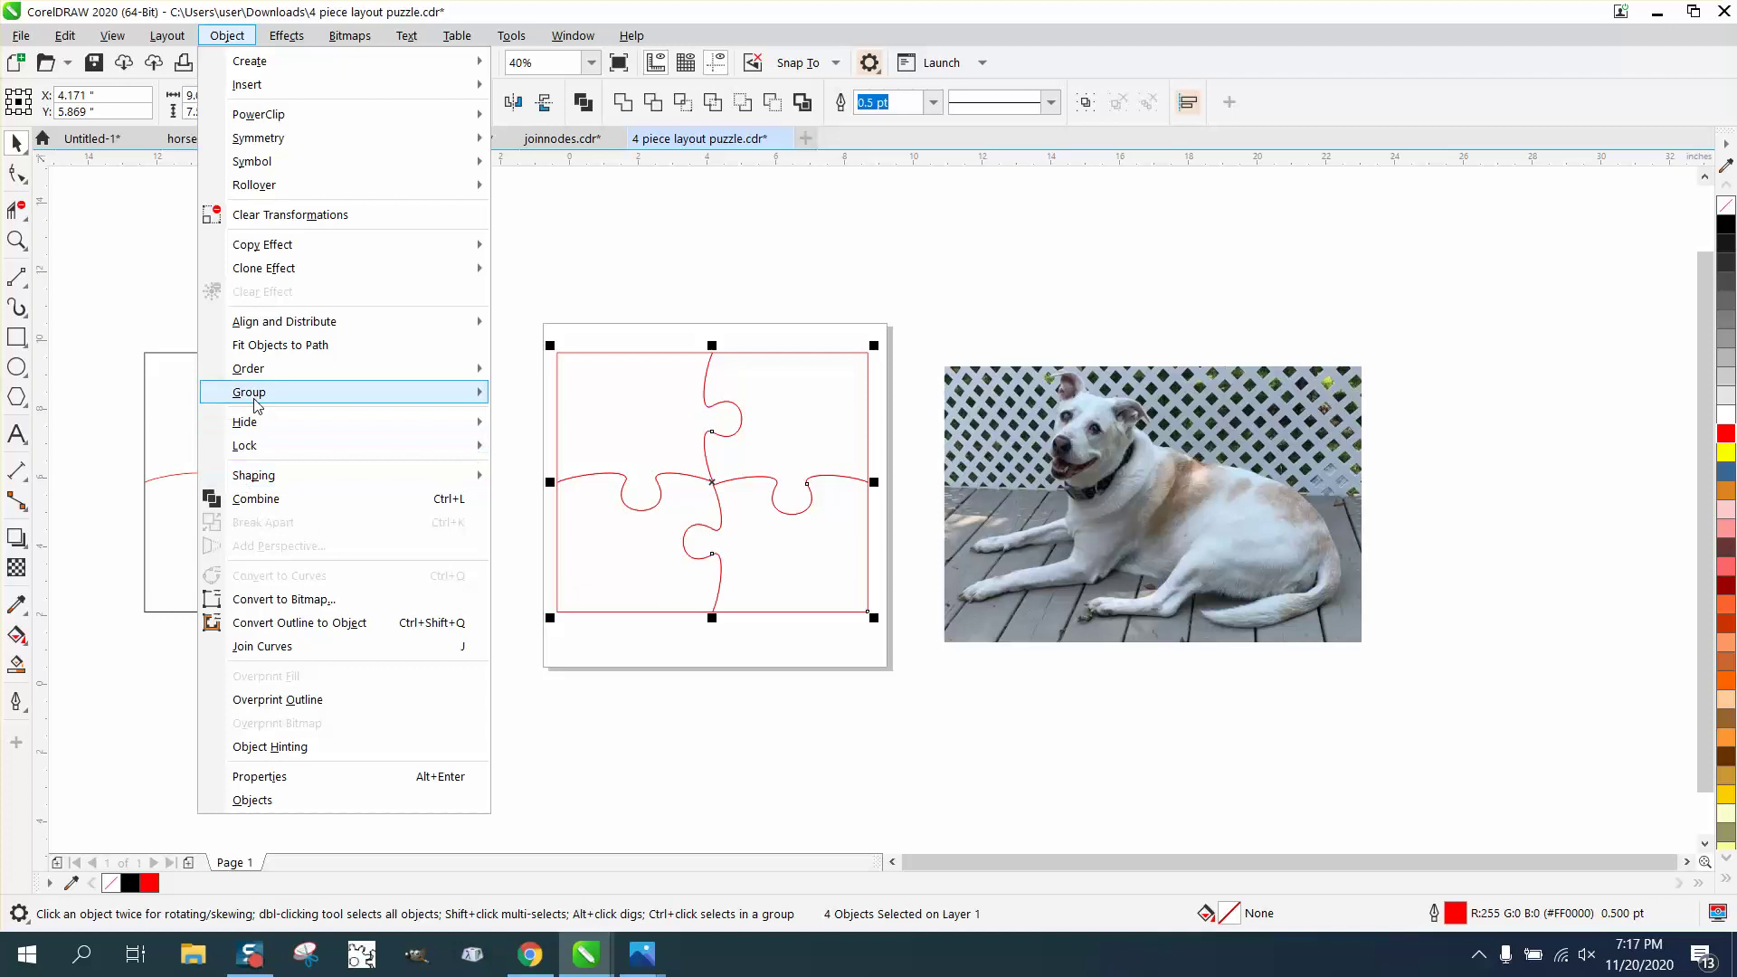
pyautogui.moveTo(375, 394)
pyautogui.click(548, 402)
# Step: Select the dog photo and start PowerClip > Place Inside Frame
pyautogui.click(1111, 483)
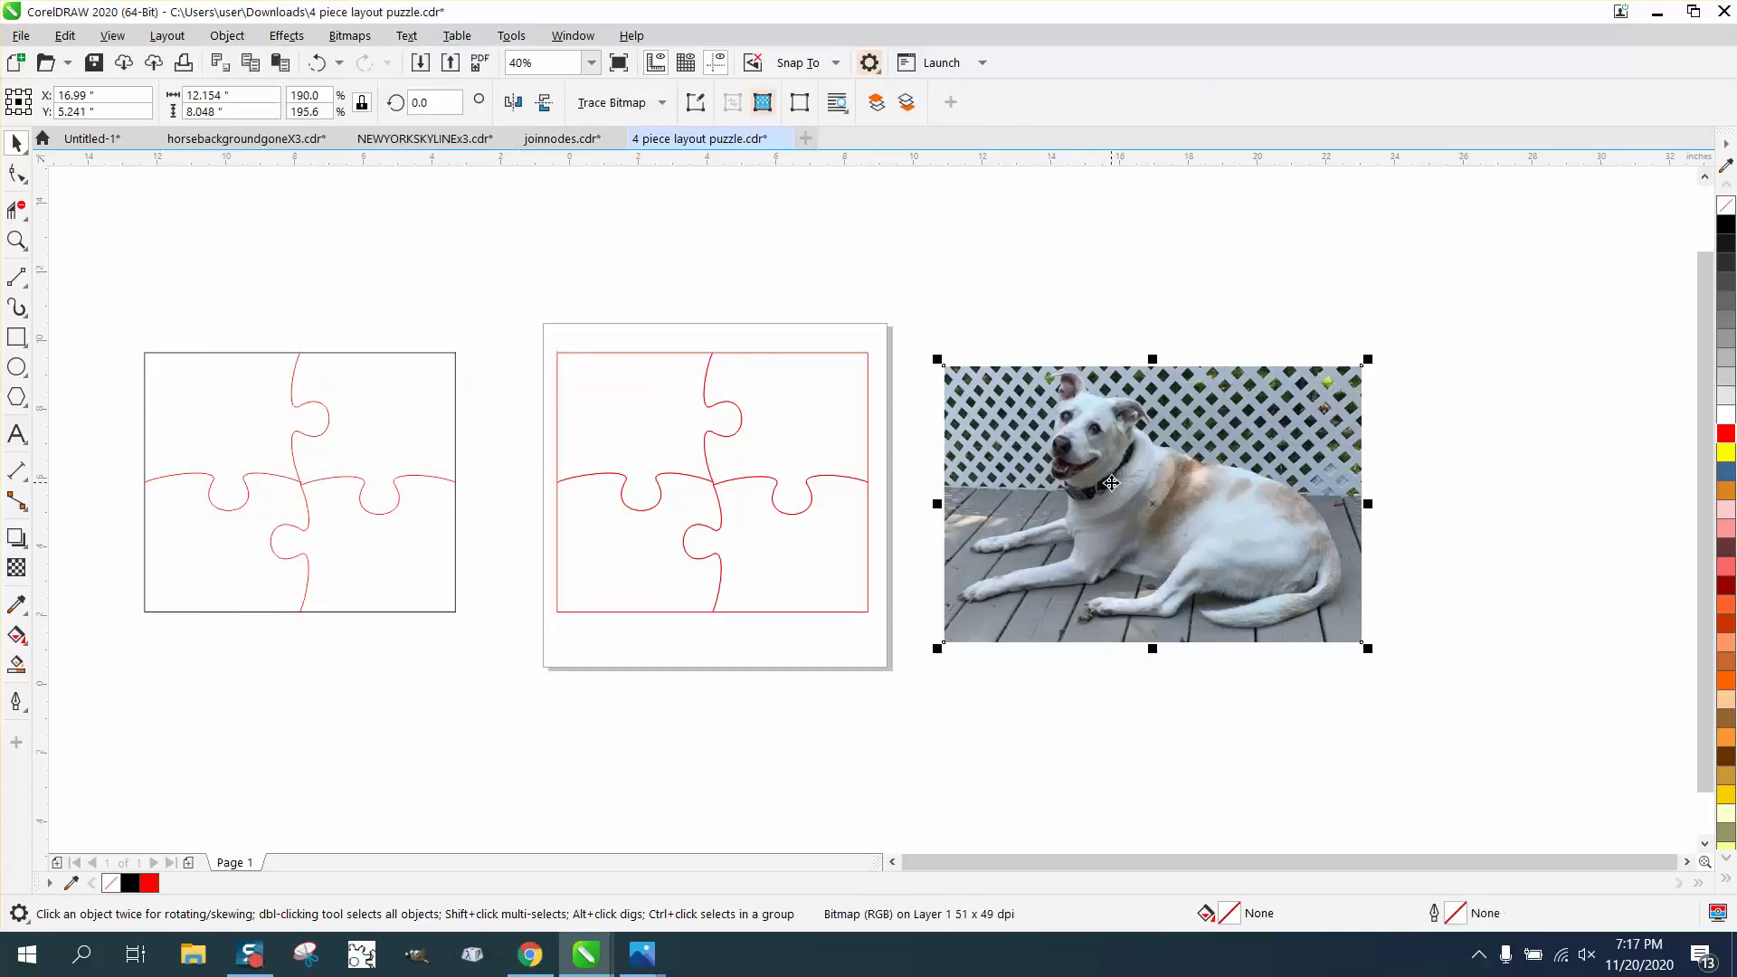
pyautogui.click(865, 438)
pyautogui.click(1128, 482)
pyautogui.click(227, 35)
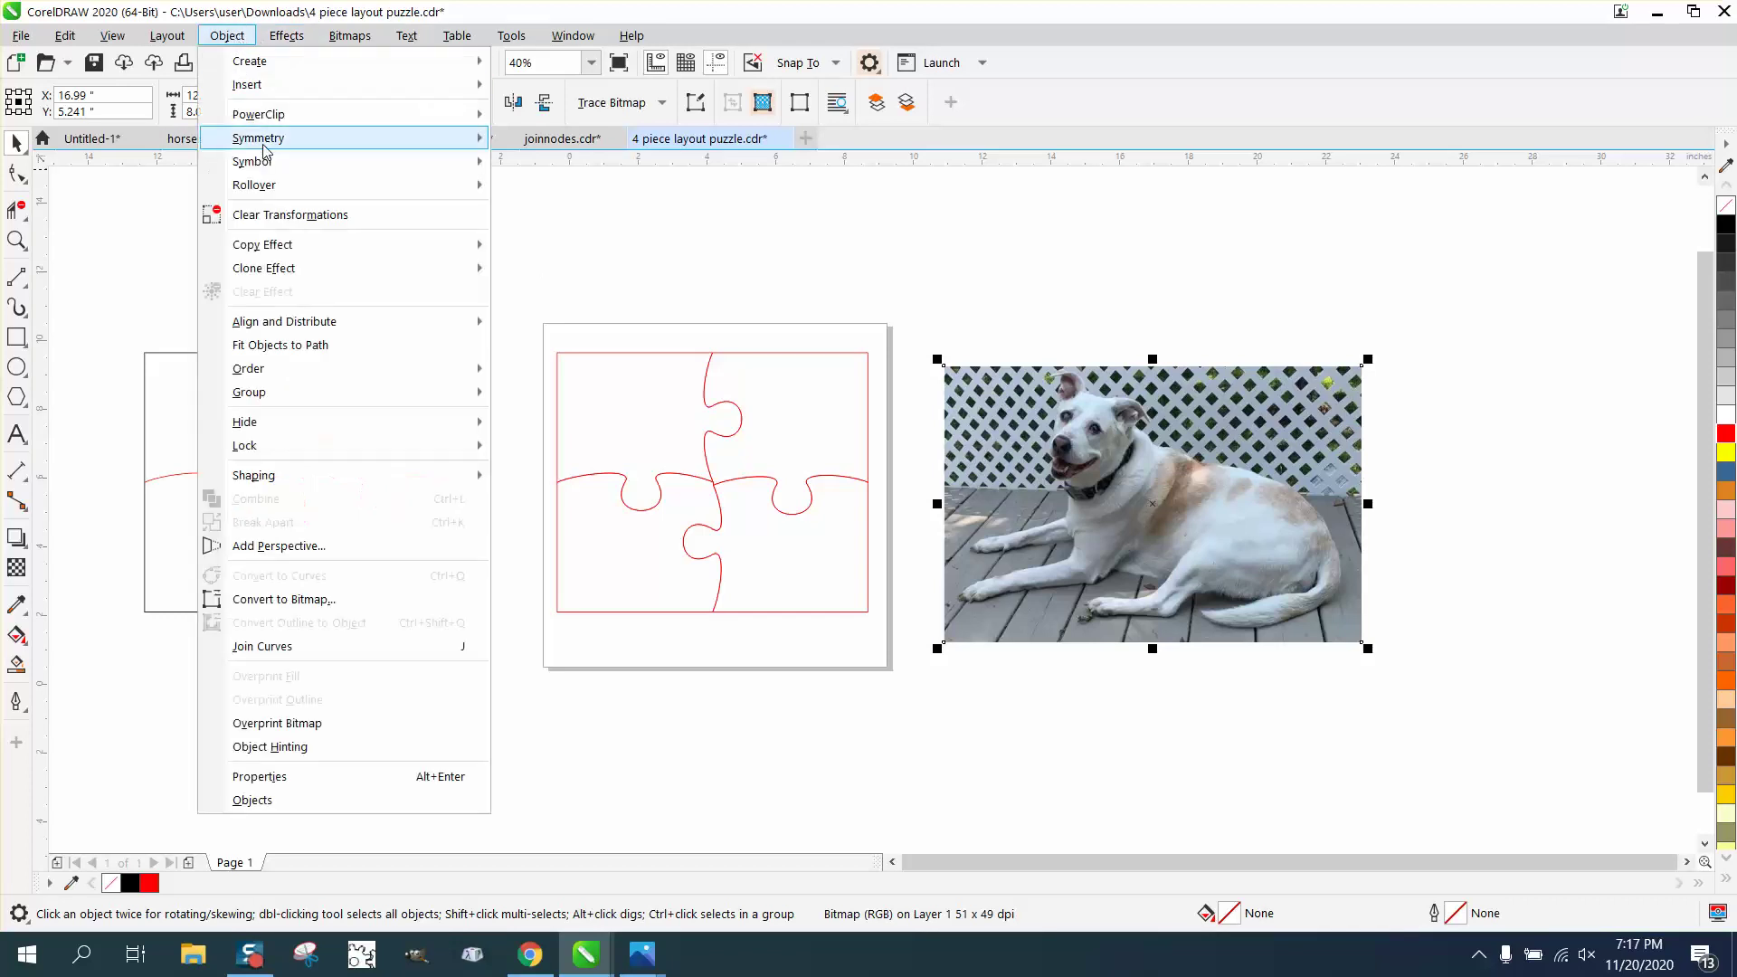
pyautogui.moveTo(271, 116)
pyautogui.click(541, 128)
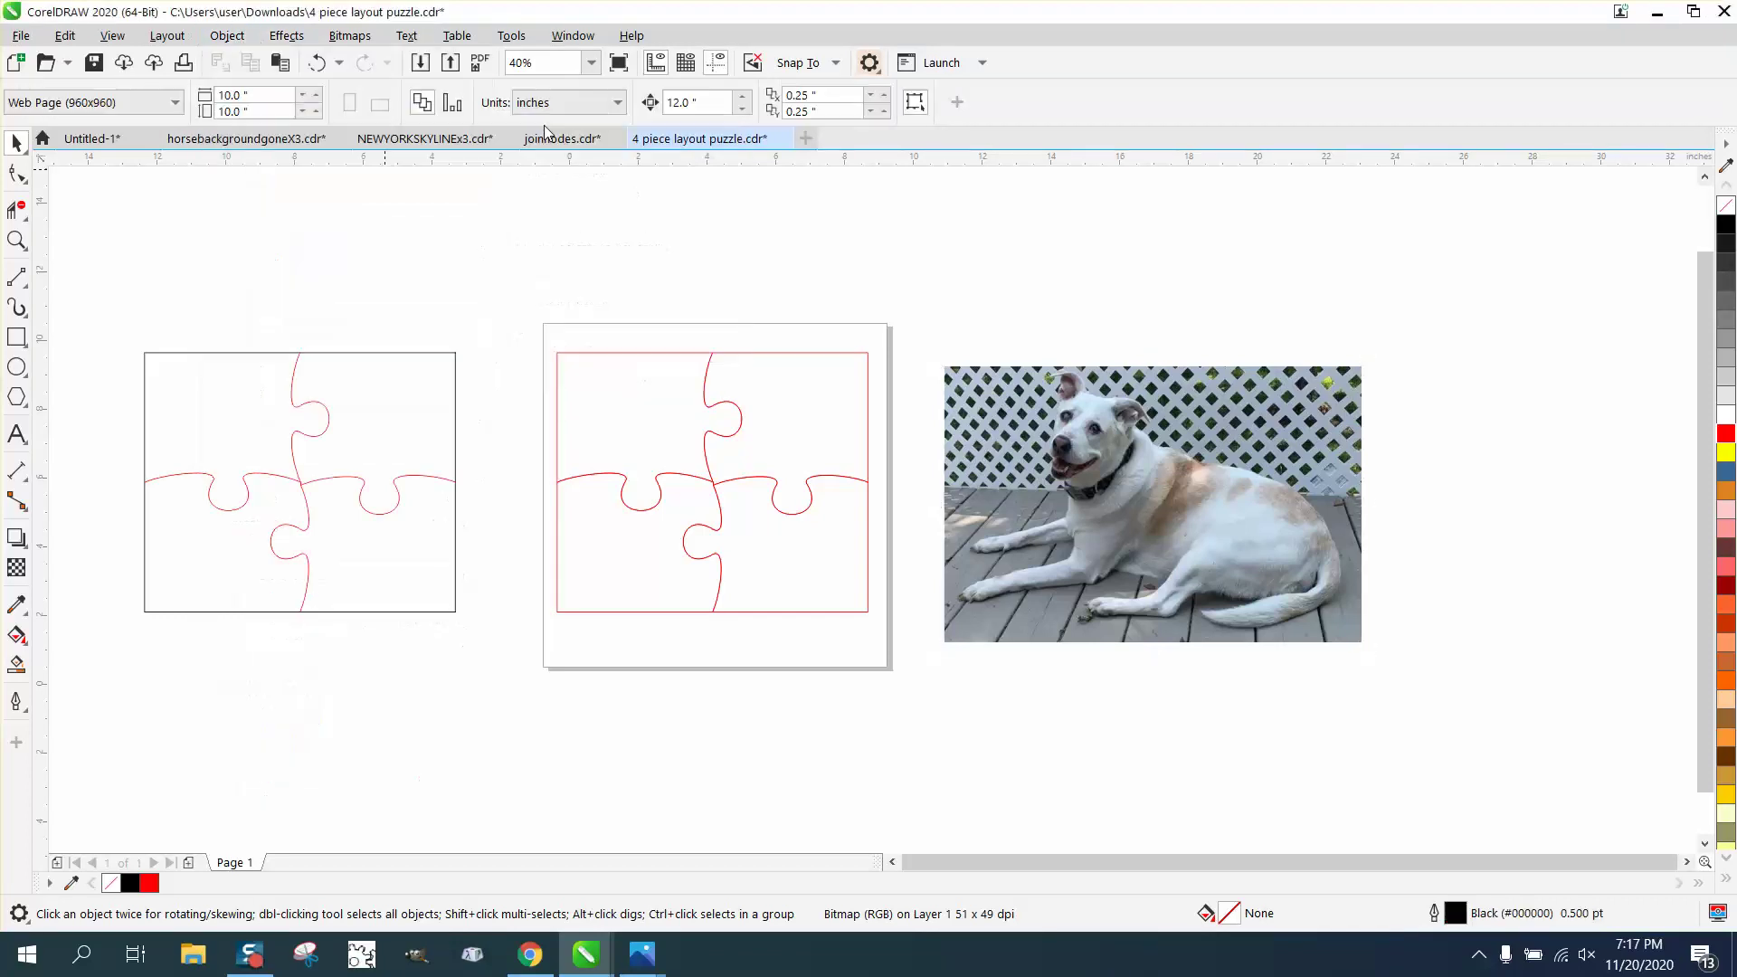
# Step: Clip the dog photo into the puzzle group, then ungroup it into separate photo pieces
pyautogui.click(633, 396)
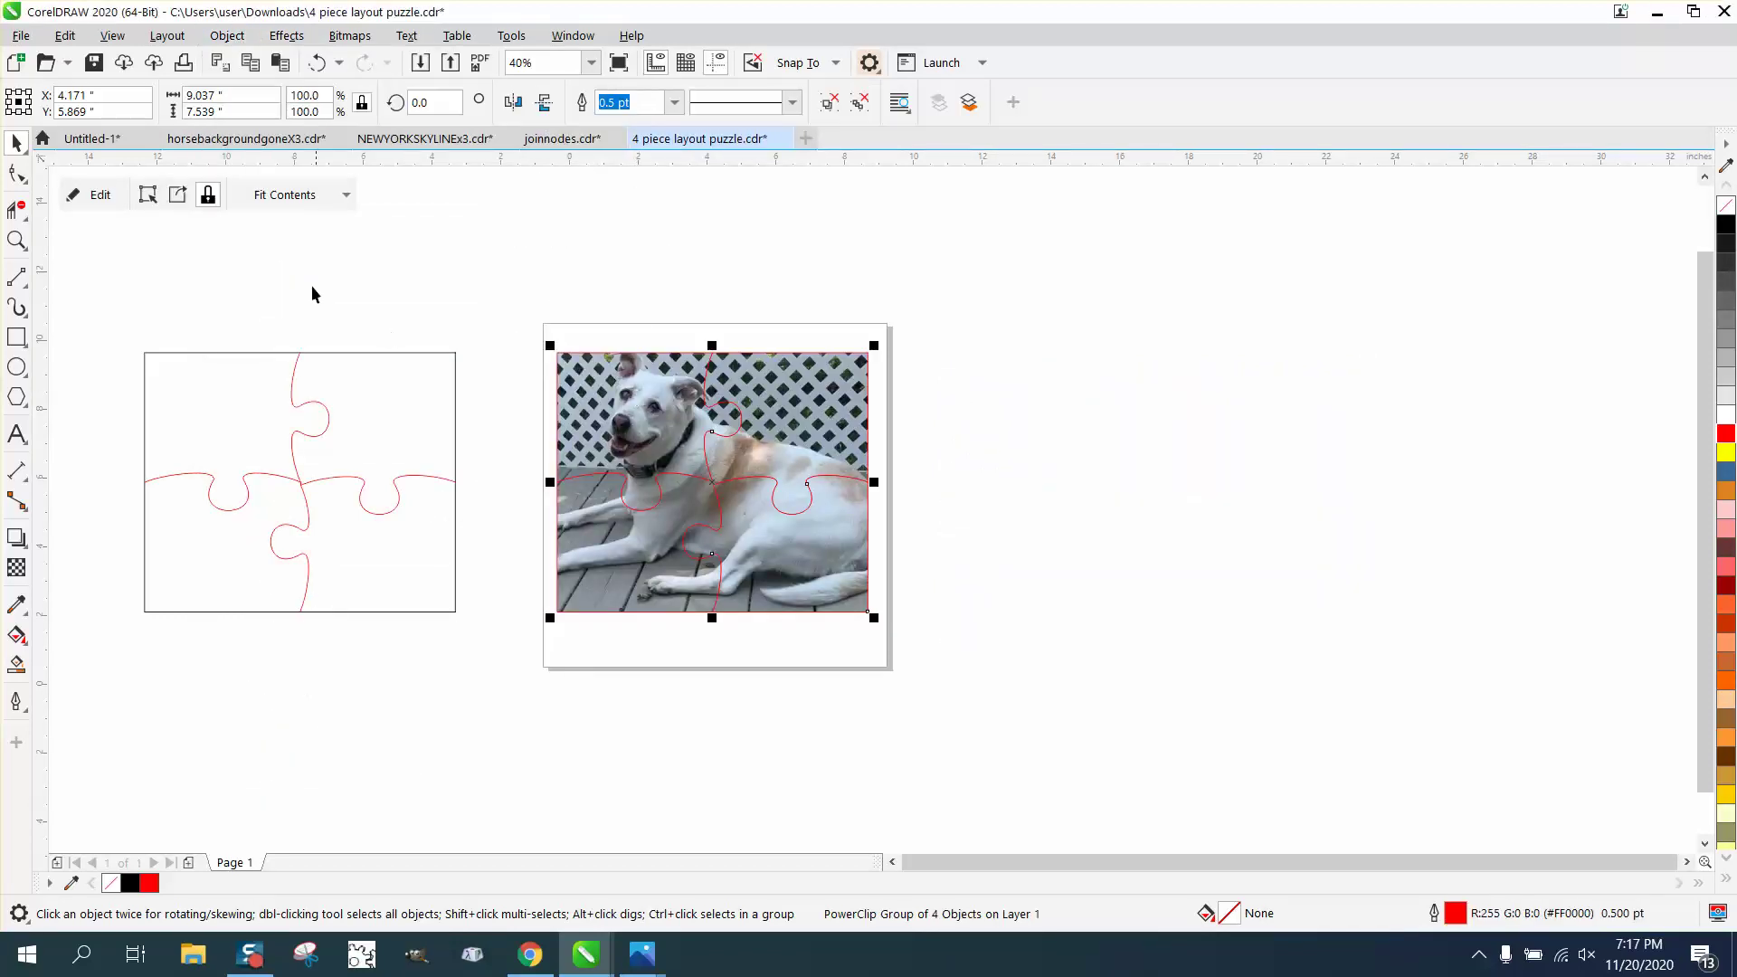
pyautogui.click(386, 245)
pyautogui.moveTo(518, 282); pyautogui.dragTo(860, 582)
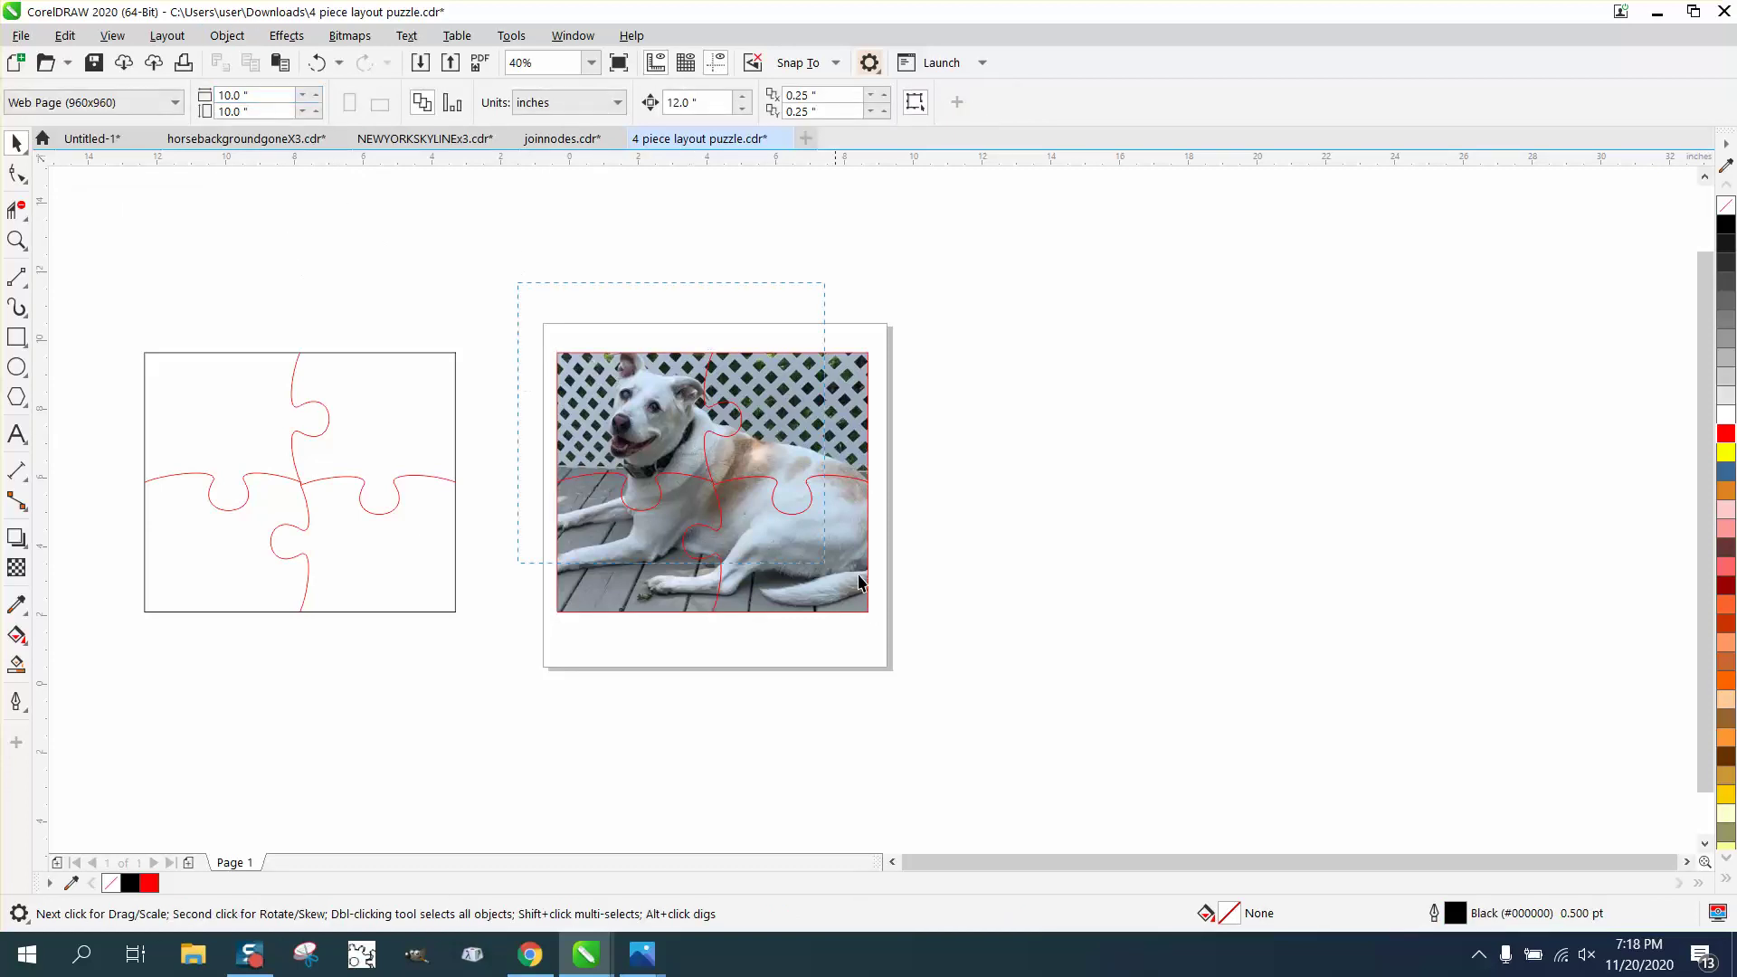
pyautogui.moveTo(1098, 680); pyautogui.dragTo(1099, 679)
pyautogui.click(227, 36)
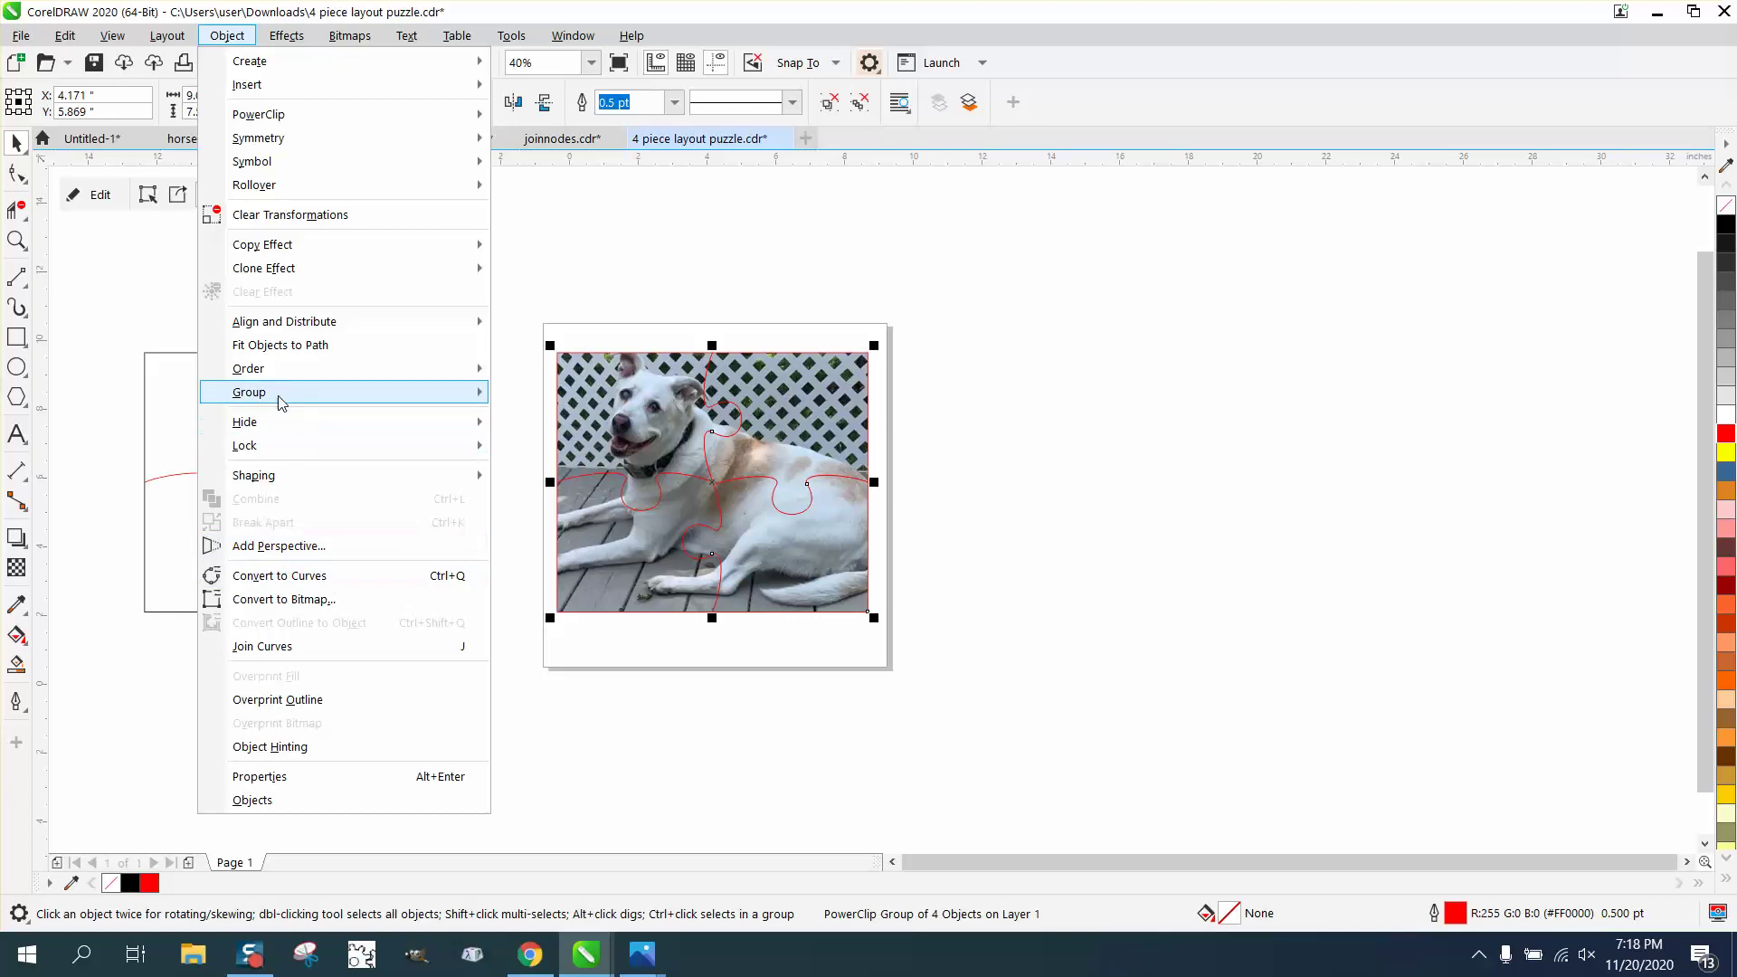
pyautogui.moveTo(275, 402)
pyautogui.click(529, 414)
# Step: Drag the four photo pieces apart around the page
pyautogui.click(516, 414)
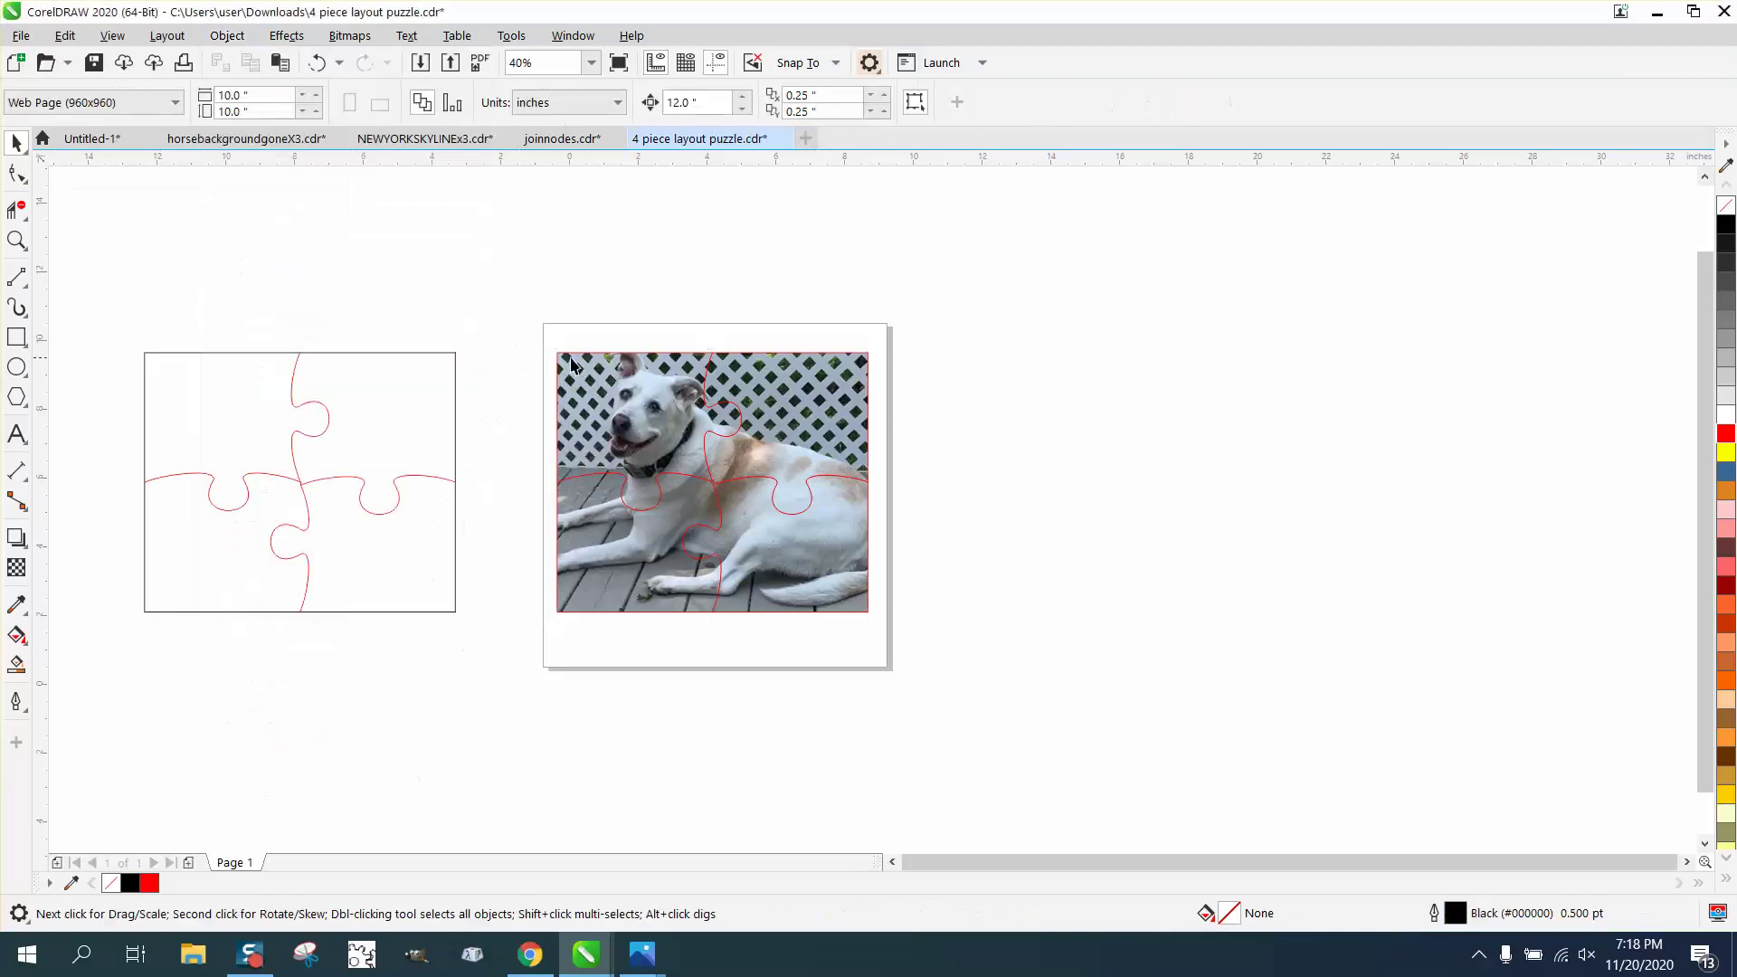
pyautogui.moveTo(637, 427); pyautogui.dragTo(635, 300)
pyautogui.moveTo(823, 389); pyautogui.dragTo(920, 276)
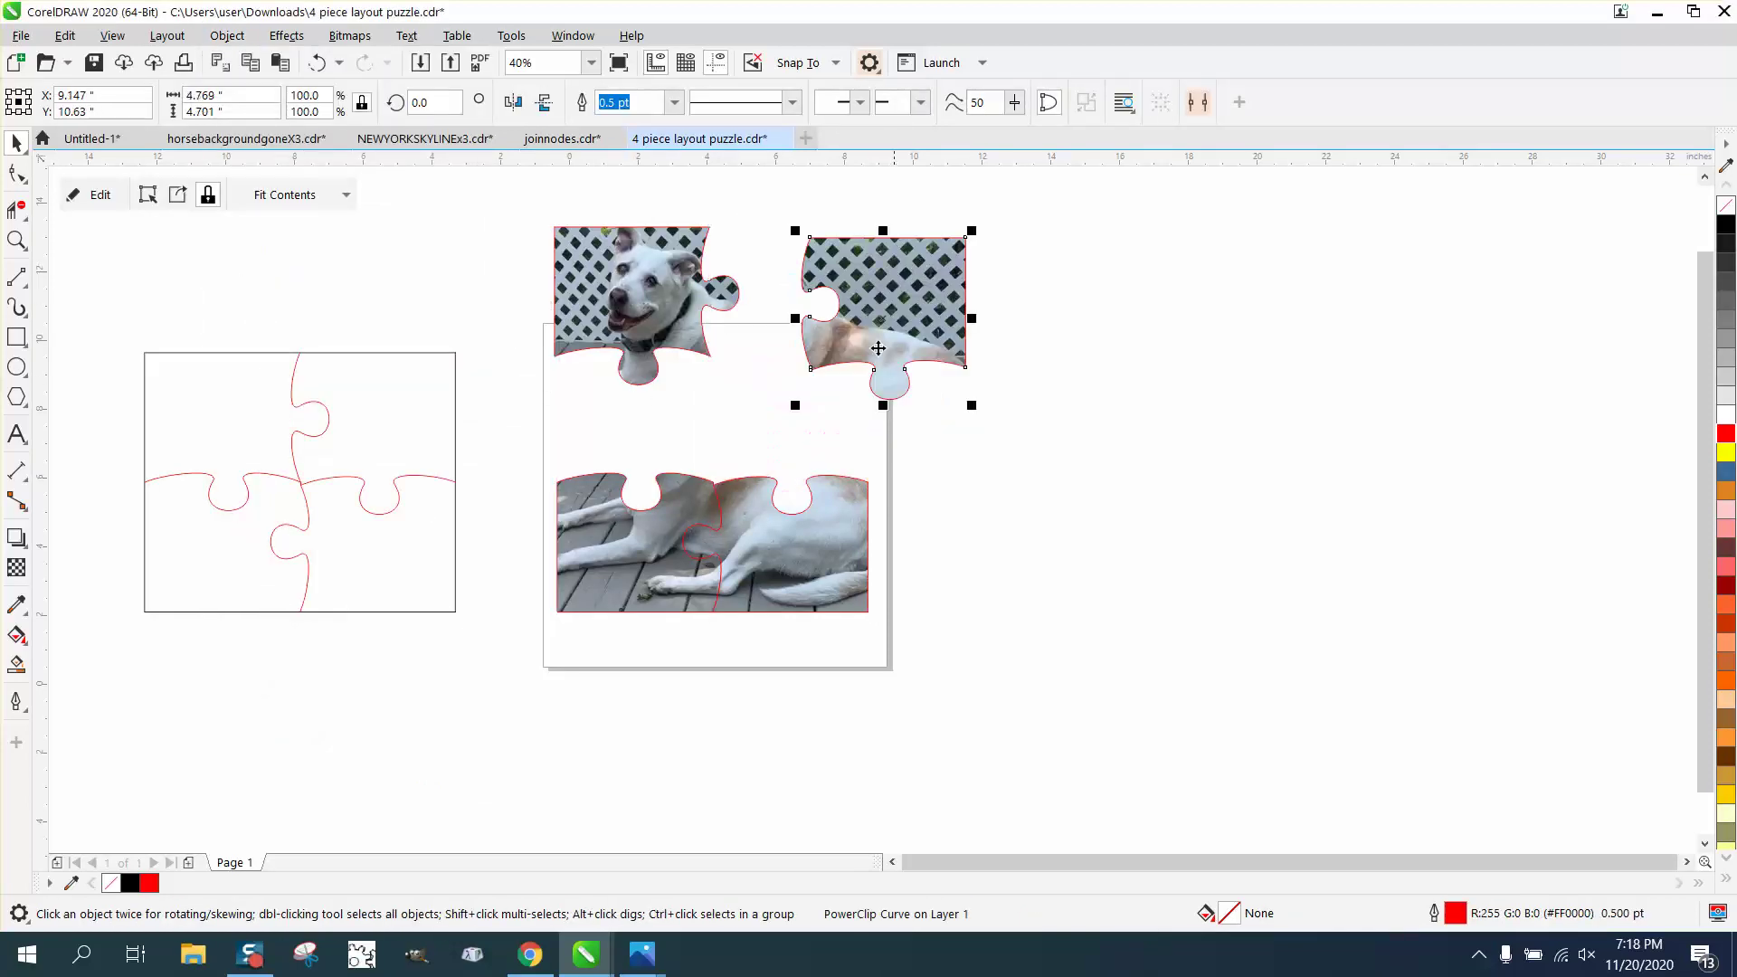
pyautogui.moveTo(769, 543); pyautogui.dragTo(961, 613)
pyautogui.moveTo(670, 565); pyautogui.dragTo(632, 623)
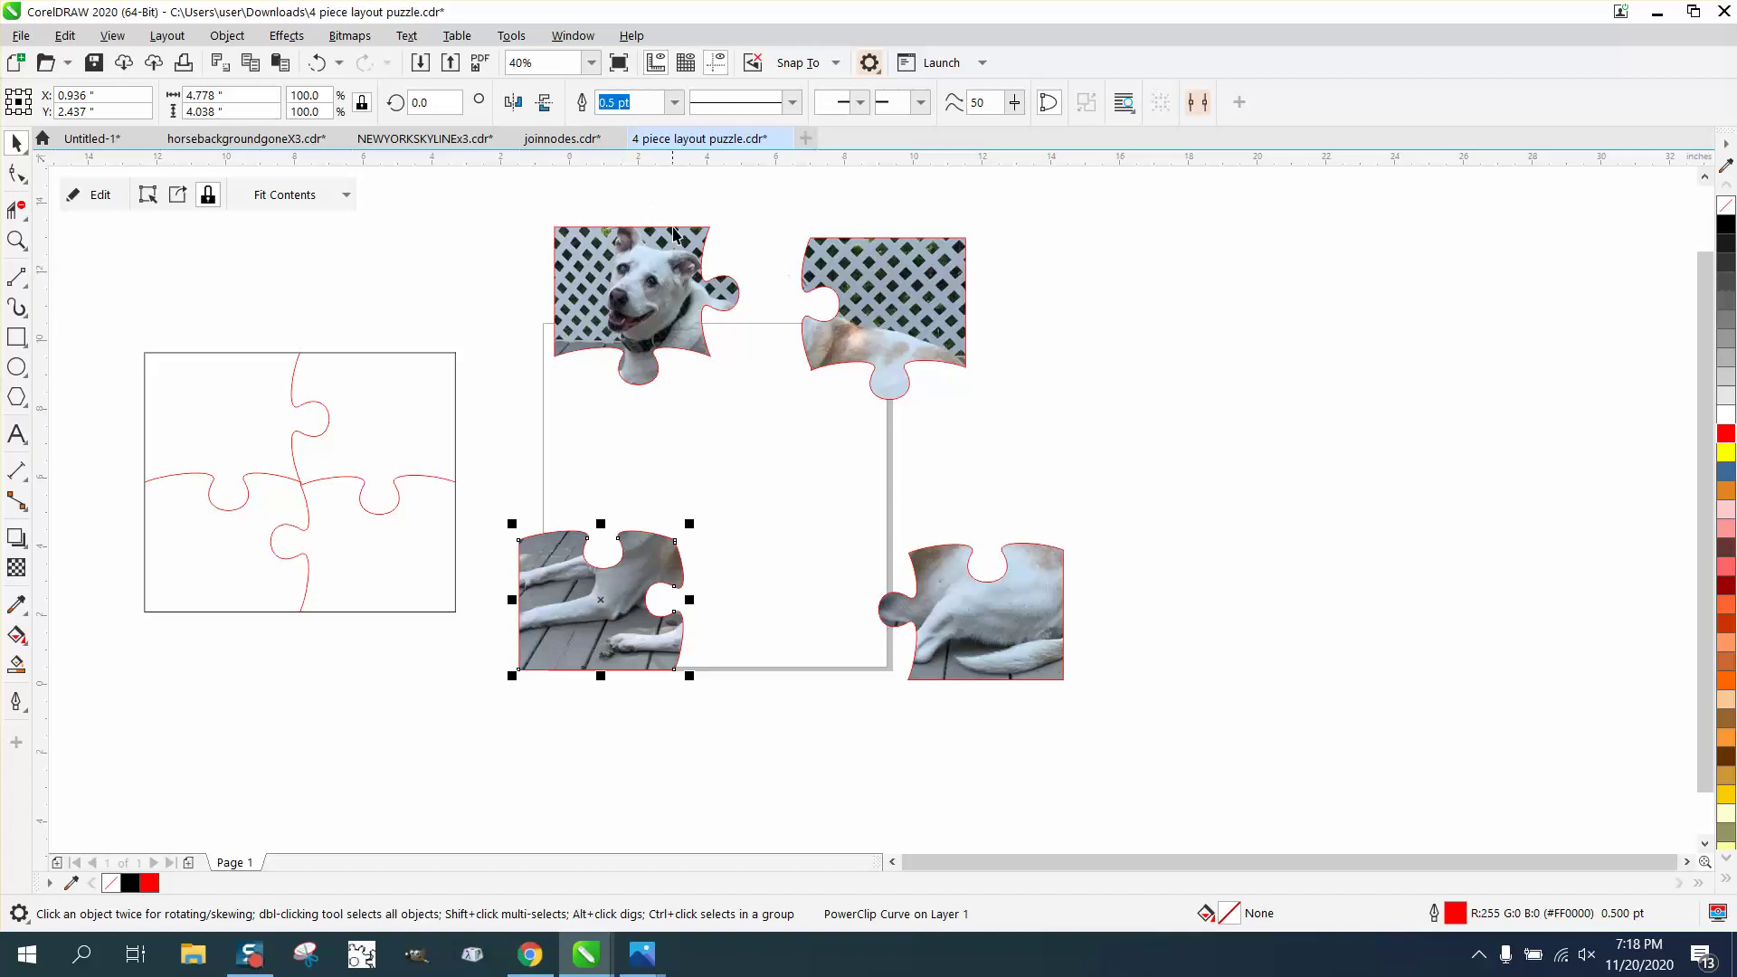
# Step: Undo the PowerClip and piece moves, then ungroup the red puzzle into separate pieces
pyautogui.click(321, 70)
pyautogui.click(322, 70)
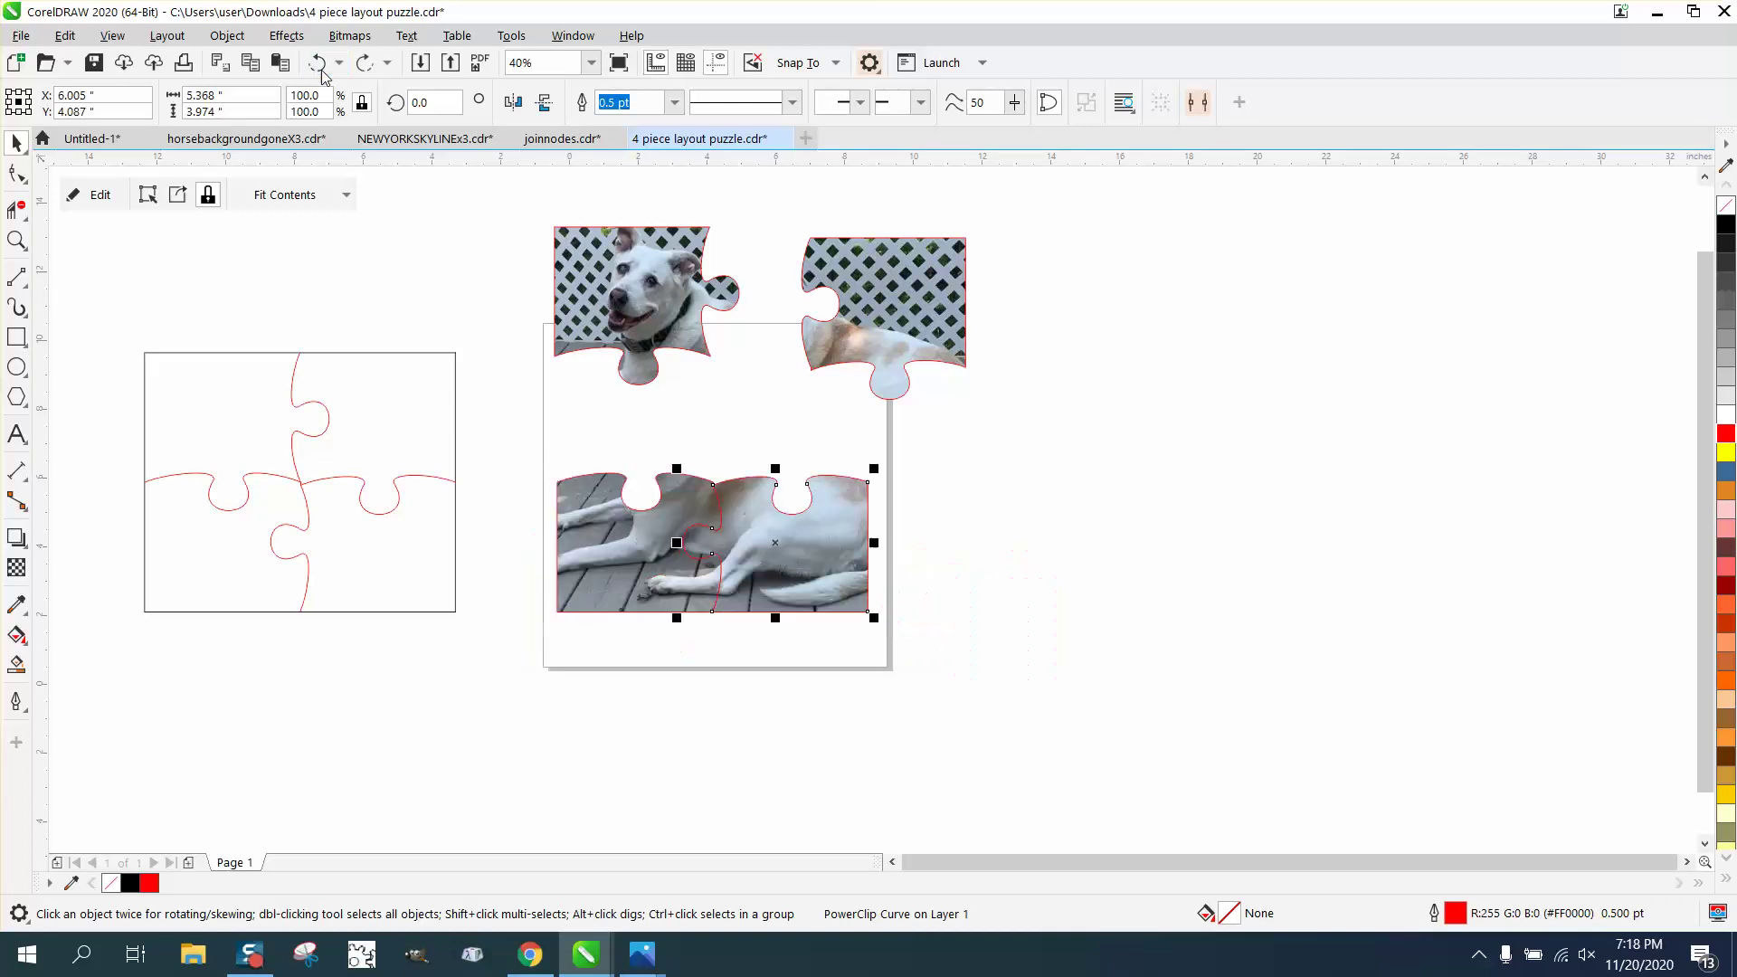
pyautogui.click(322, 70)
pyautogui.click(321, 71)
pyautogui.click(321, 72)
pyautogui.click(321, 73)
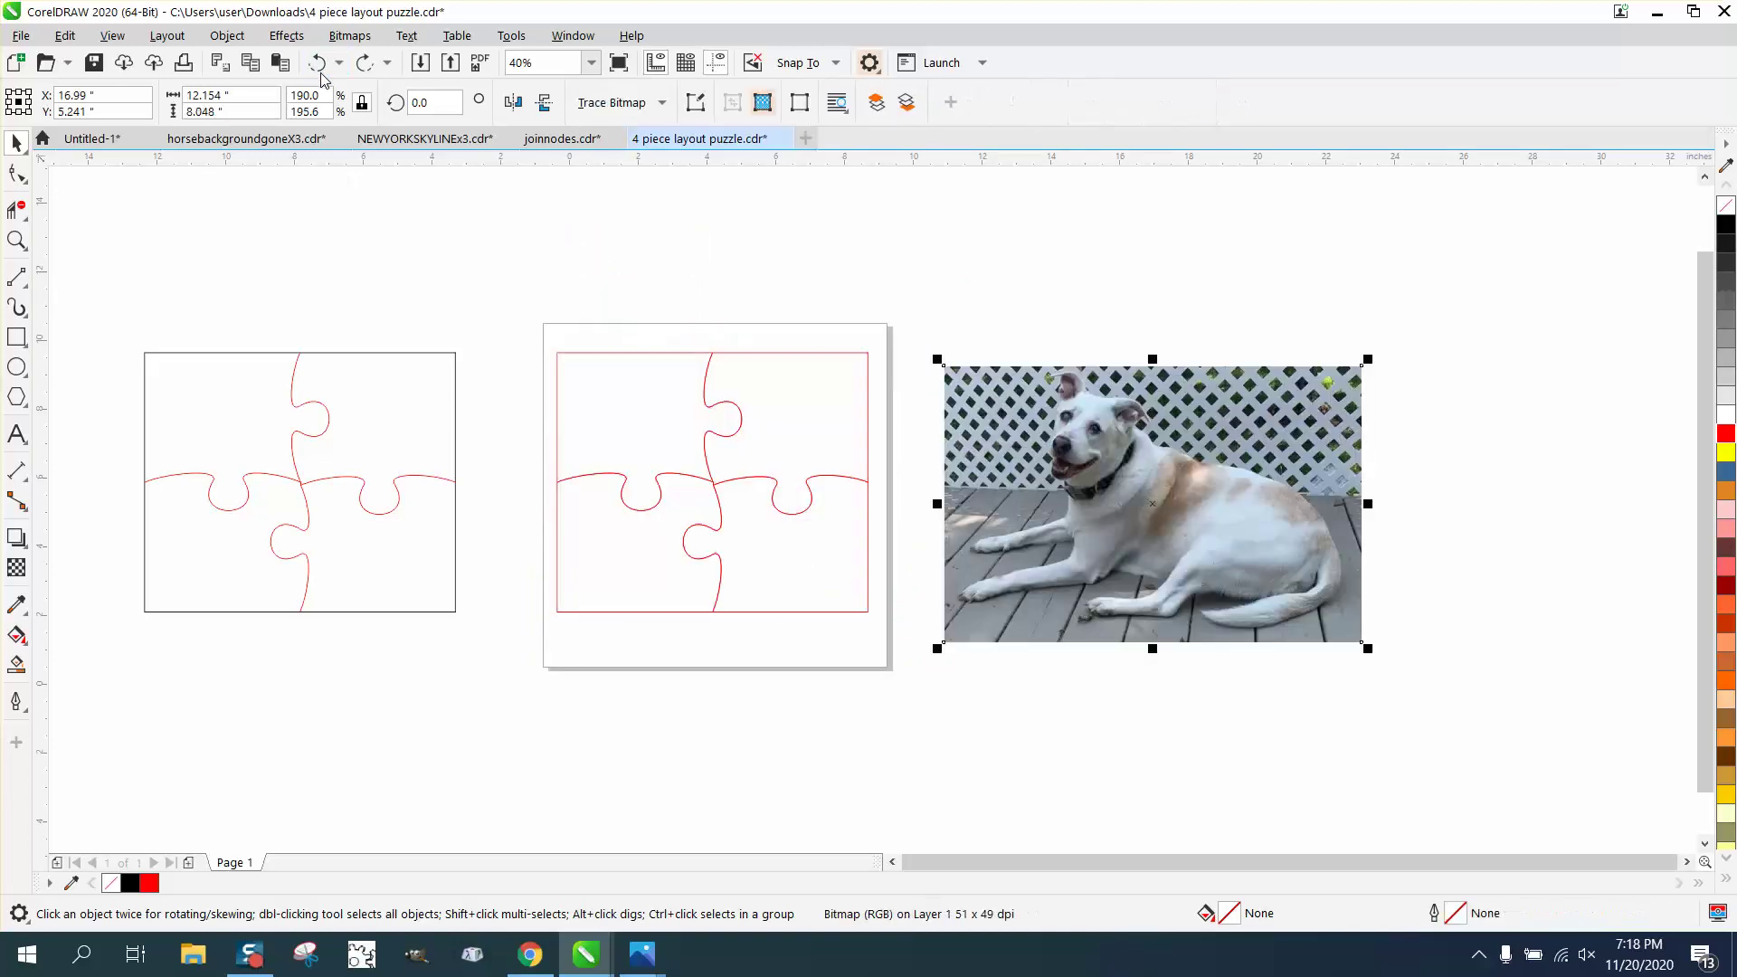
pyautogui.scroll(-2, 896, 217)
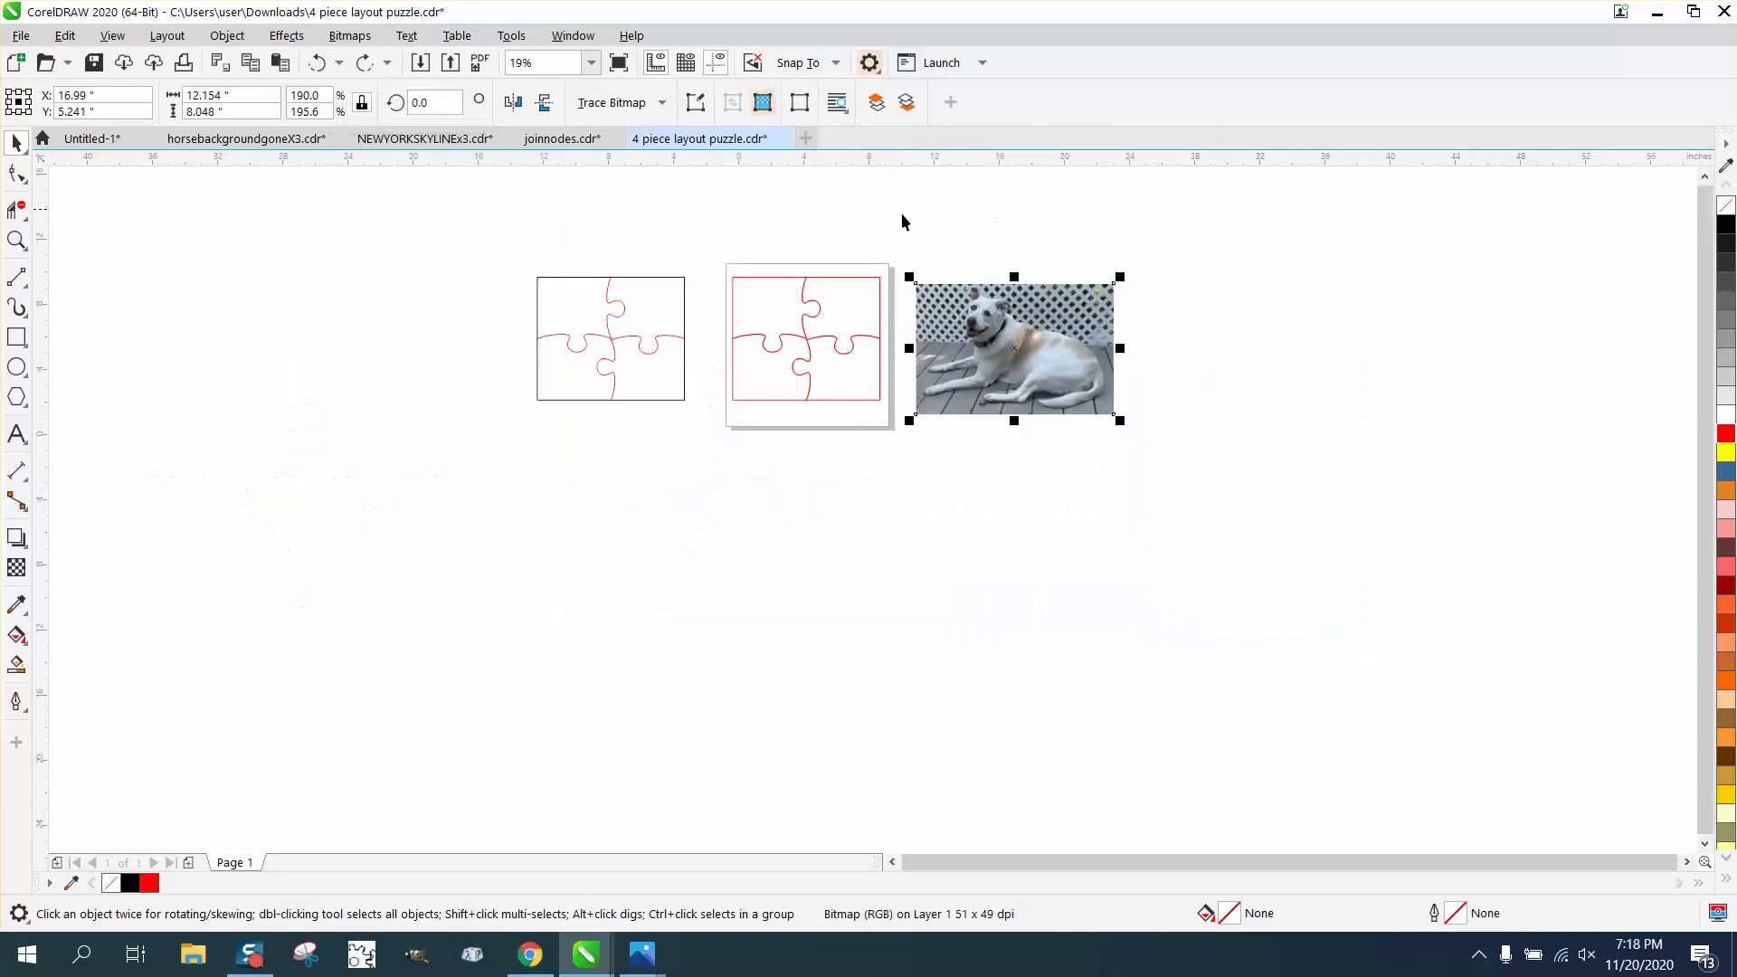
pyautogui.click(784, 387)
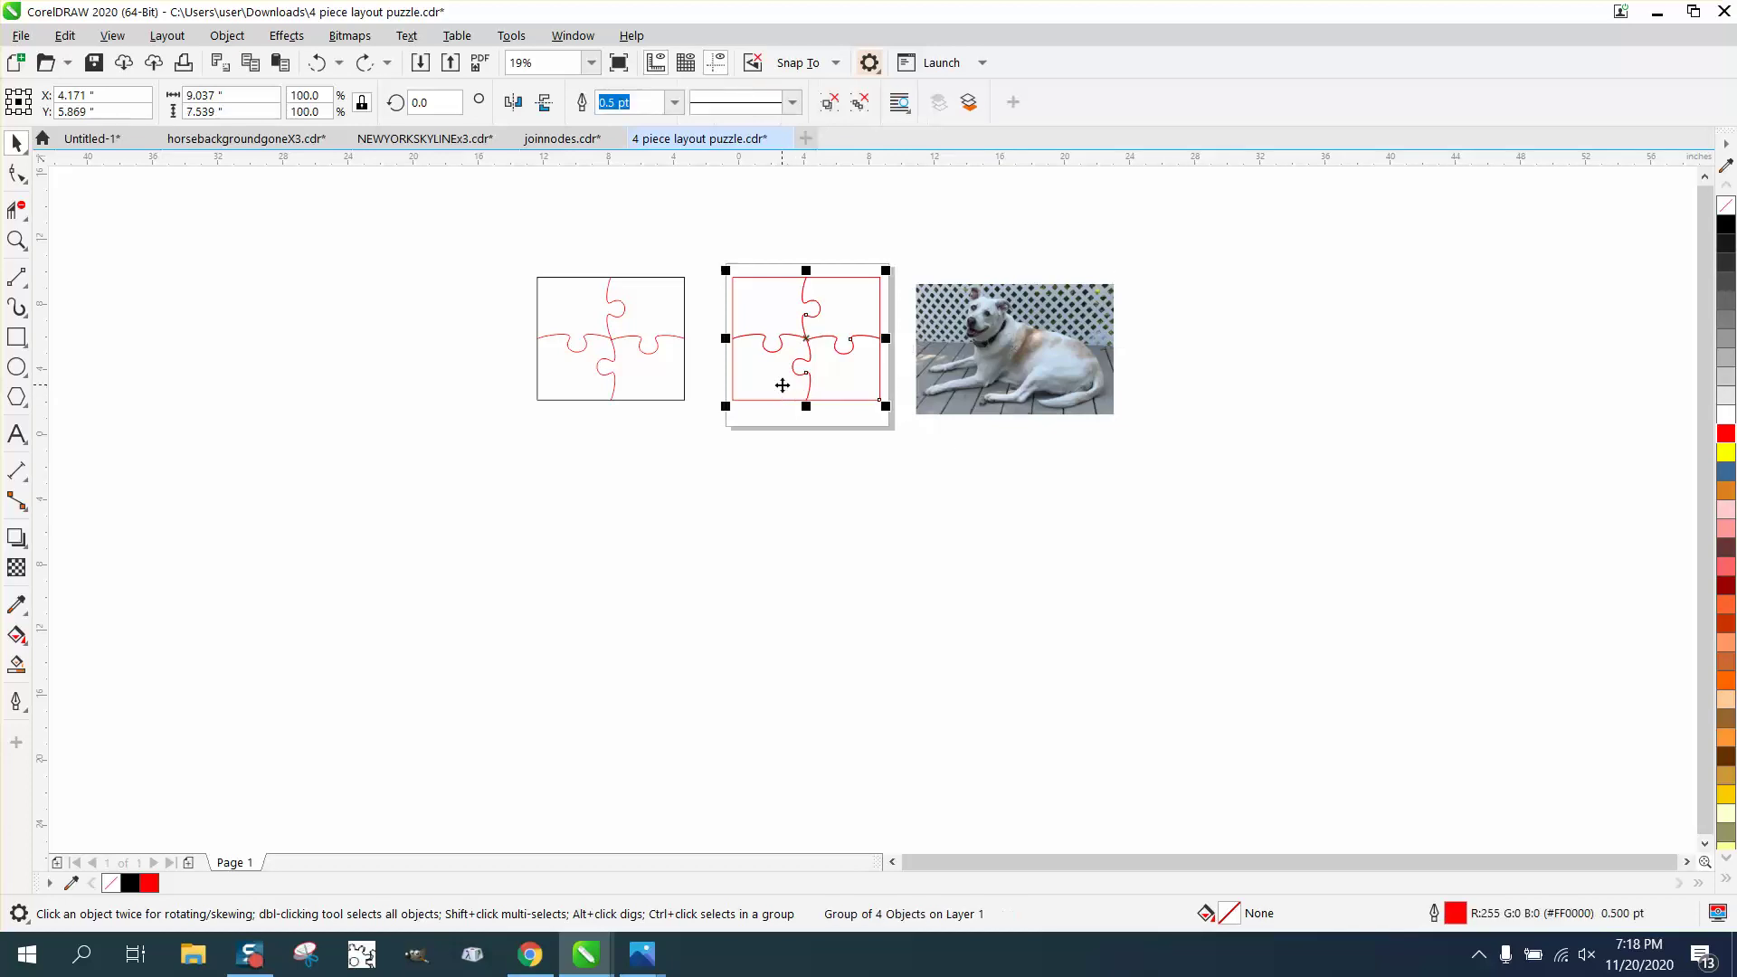
pyautogui.click(227, 35)
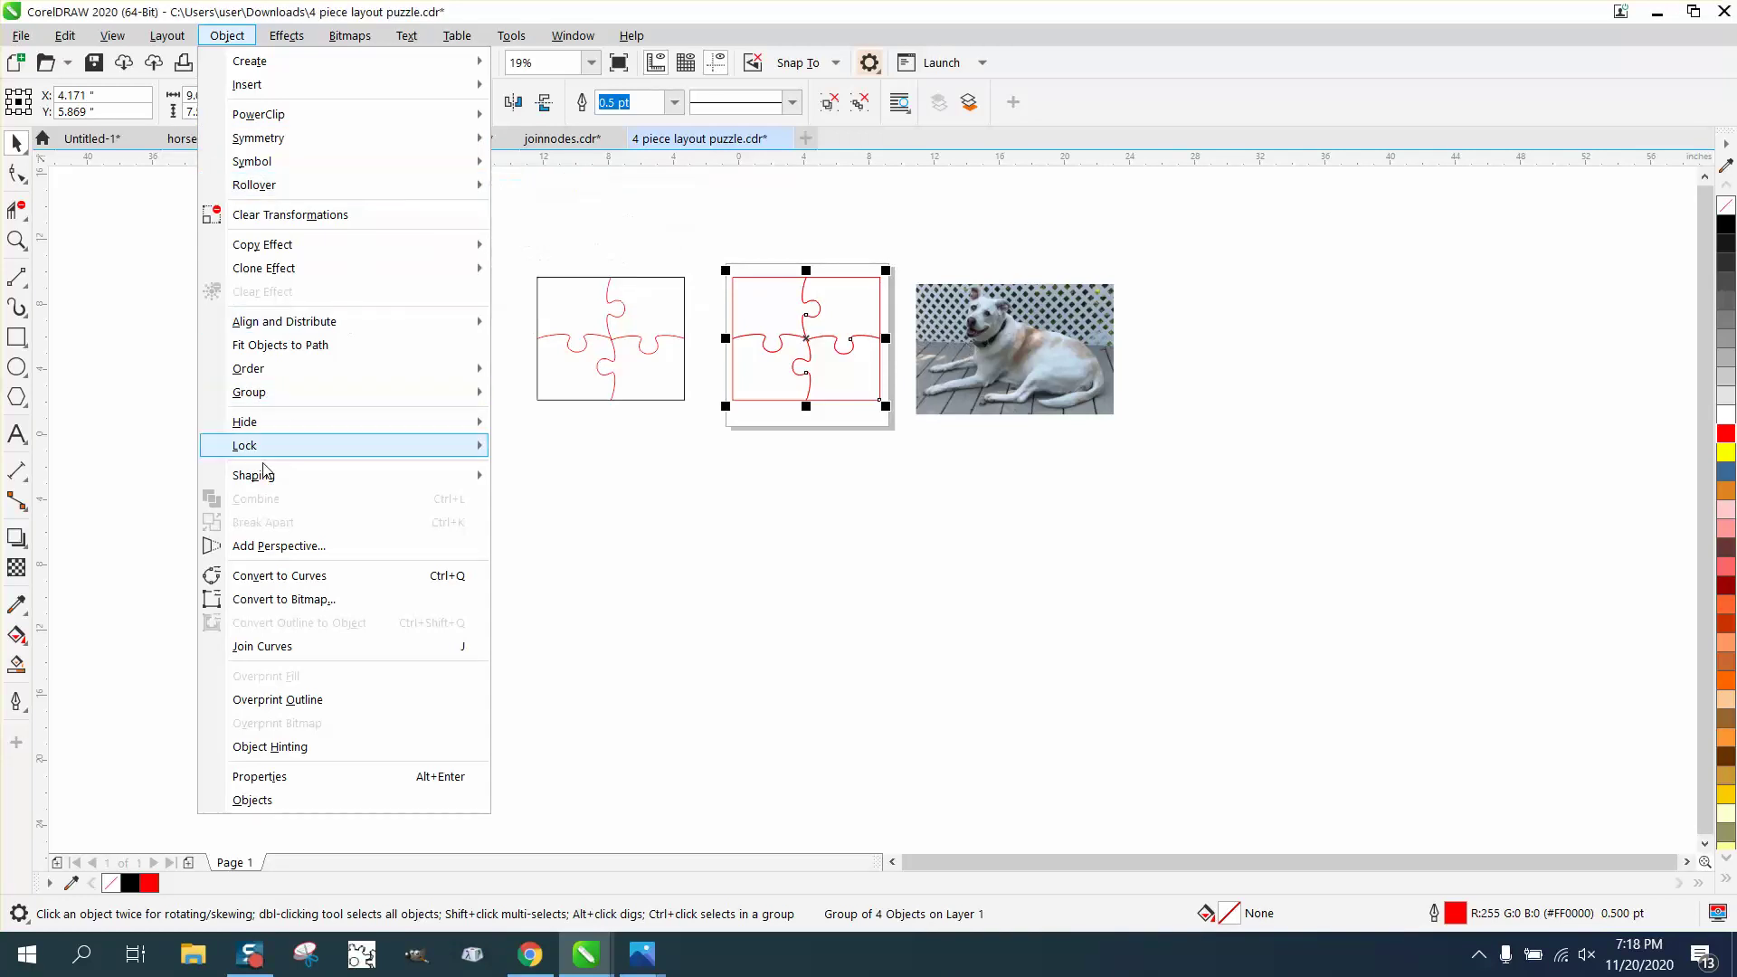
pyautogui.moveTo(273, 399)
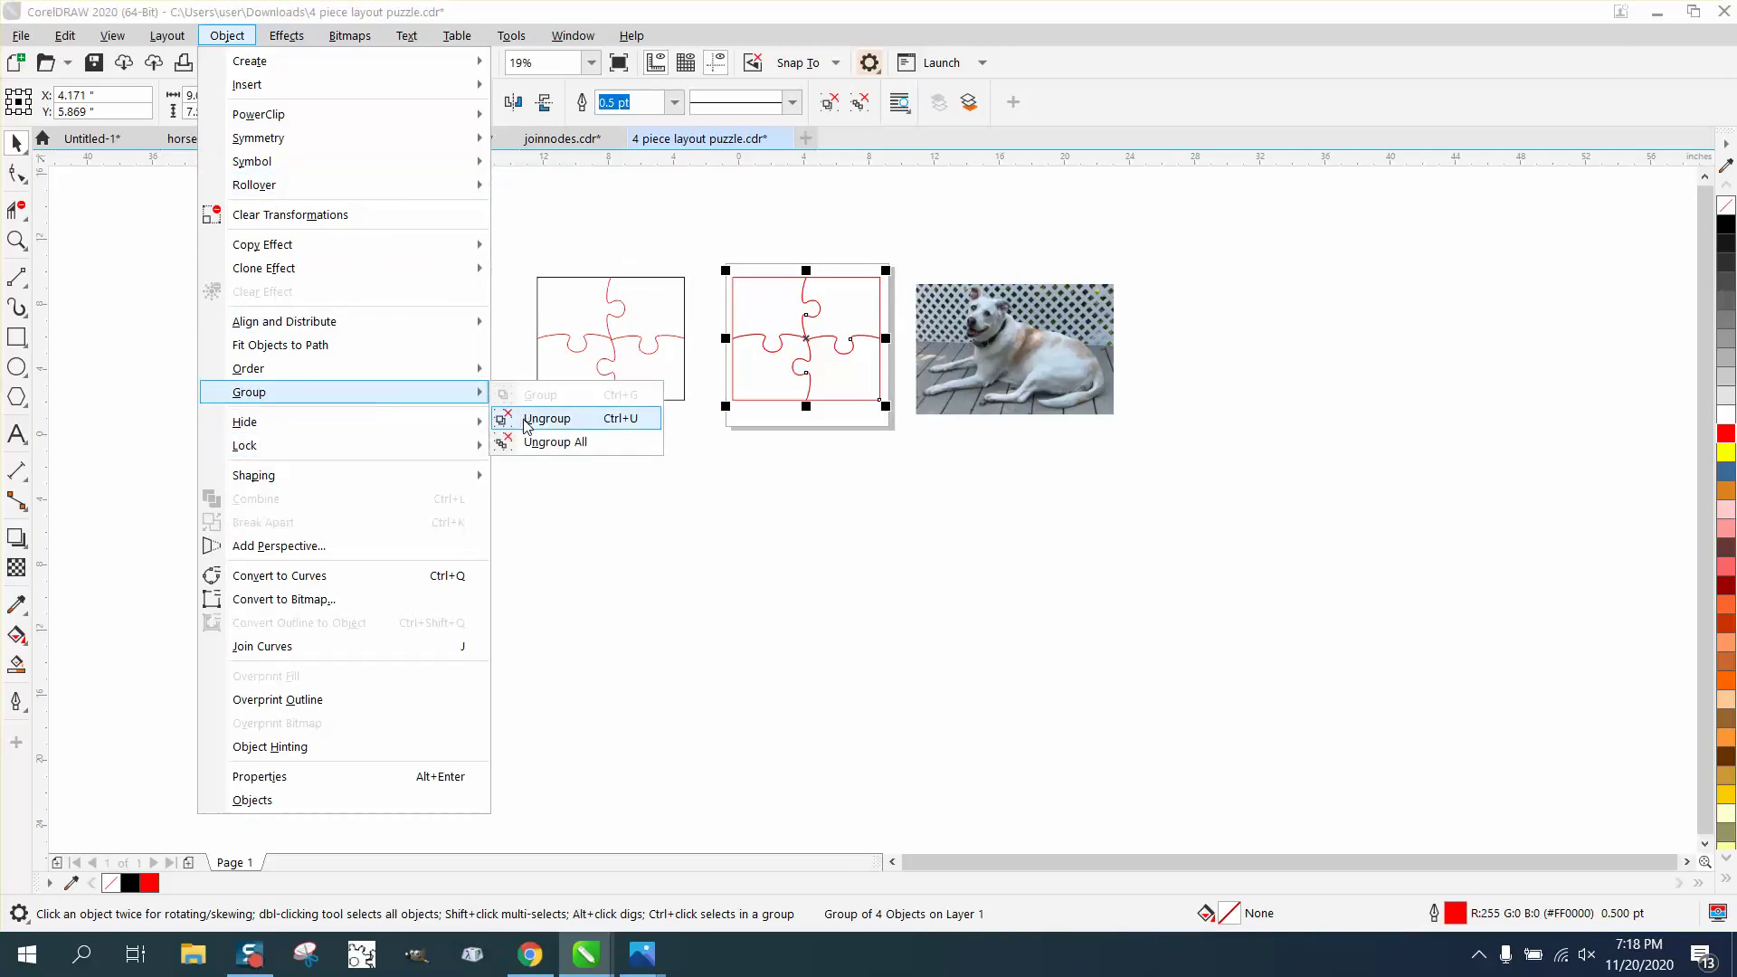
pyautogui.click(546, 419)
# Step: Move the dog photo over the red puzzle, narrowing it to 179.7% width and aligning it
pyautogui.click(1037, 332)
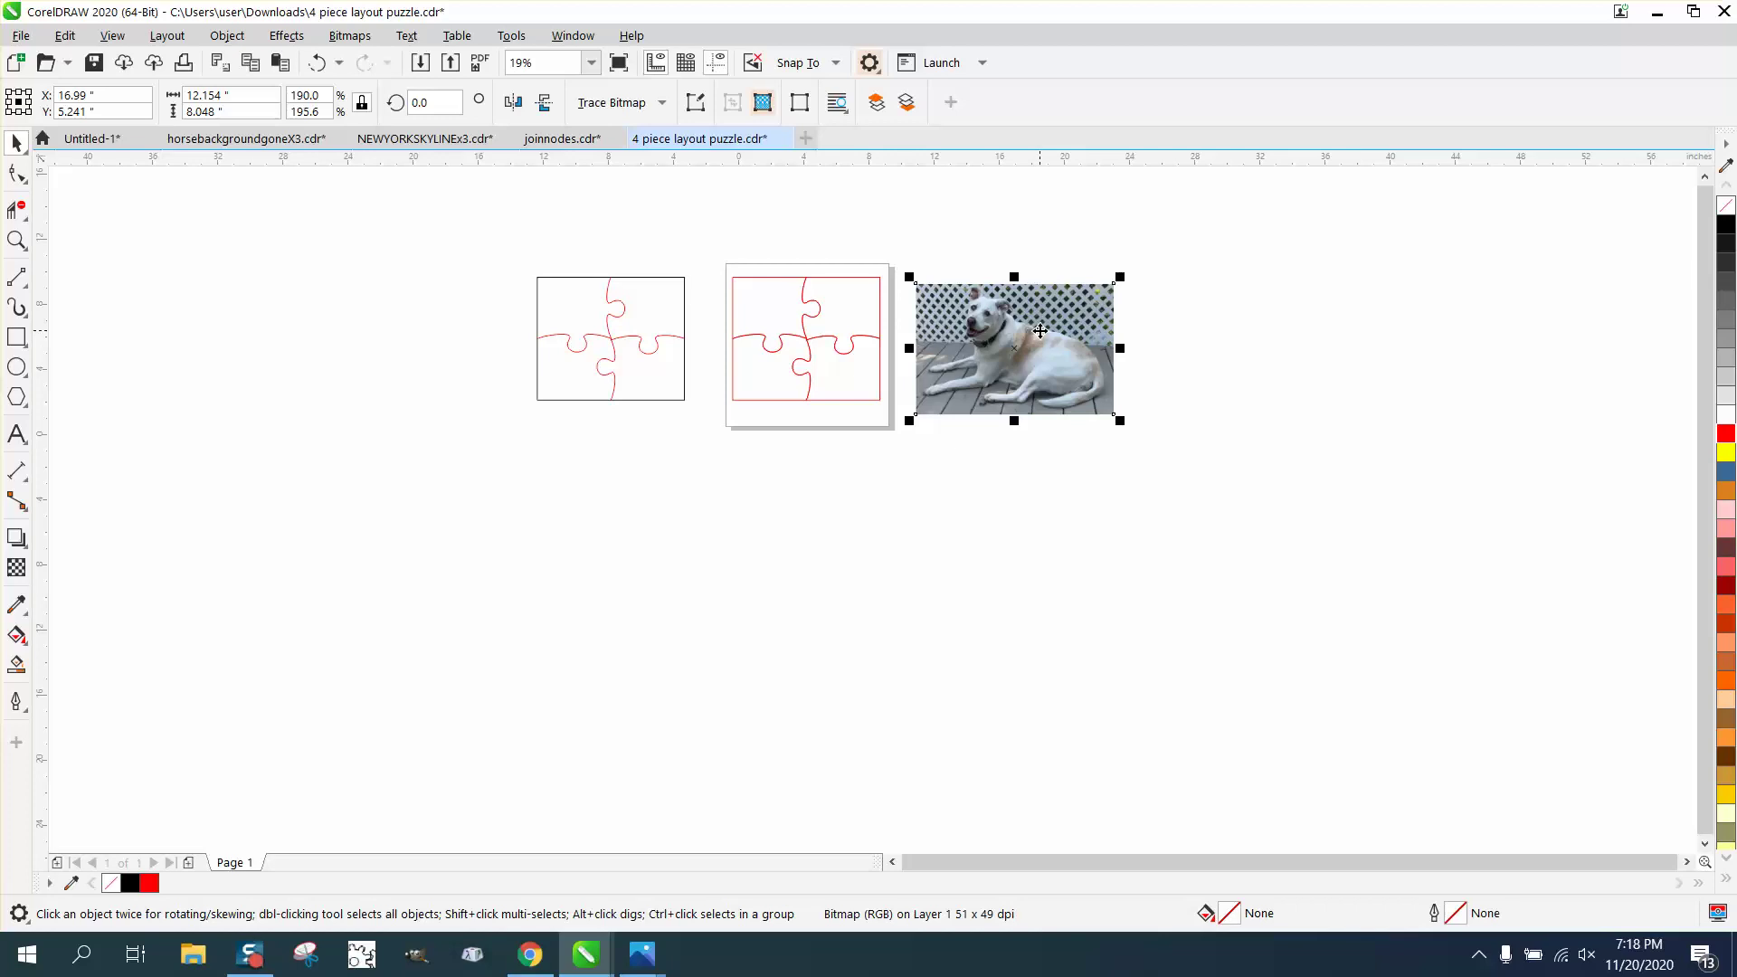
pyautogui.moveTo(1041, 331); pyautogui.dragTo(845, 331)
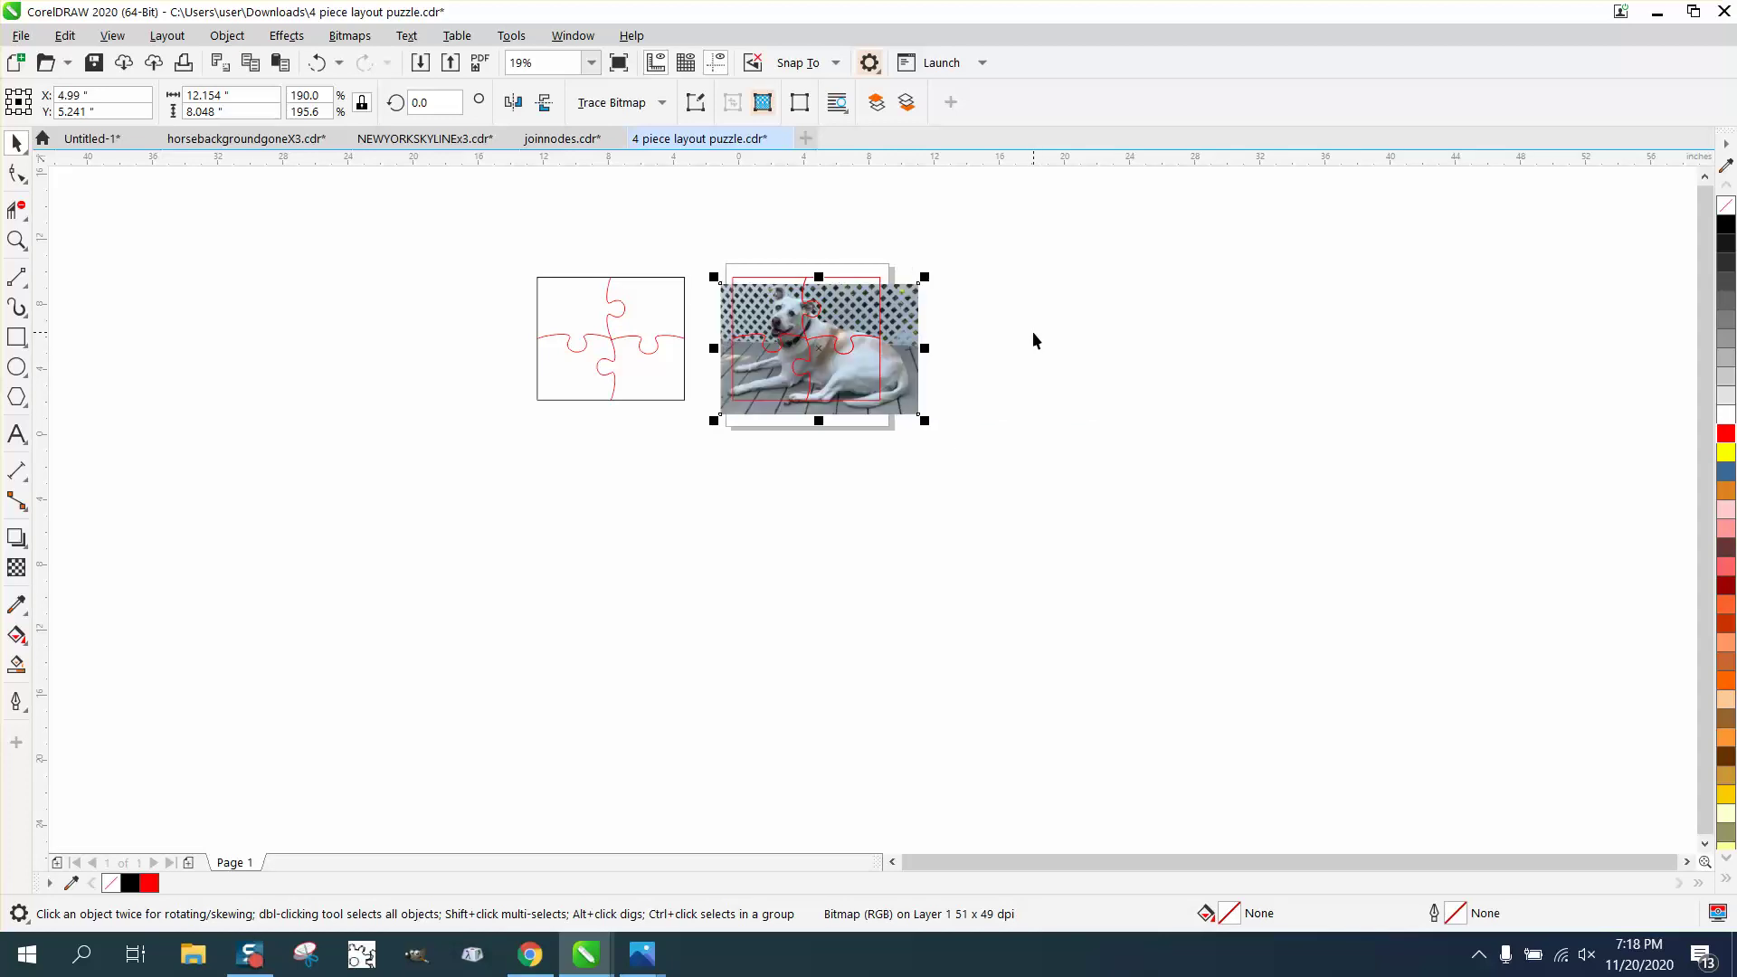
pyautogui.moveTo(924, 347); pyautogui.dragTo(913, 347)
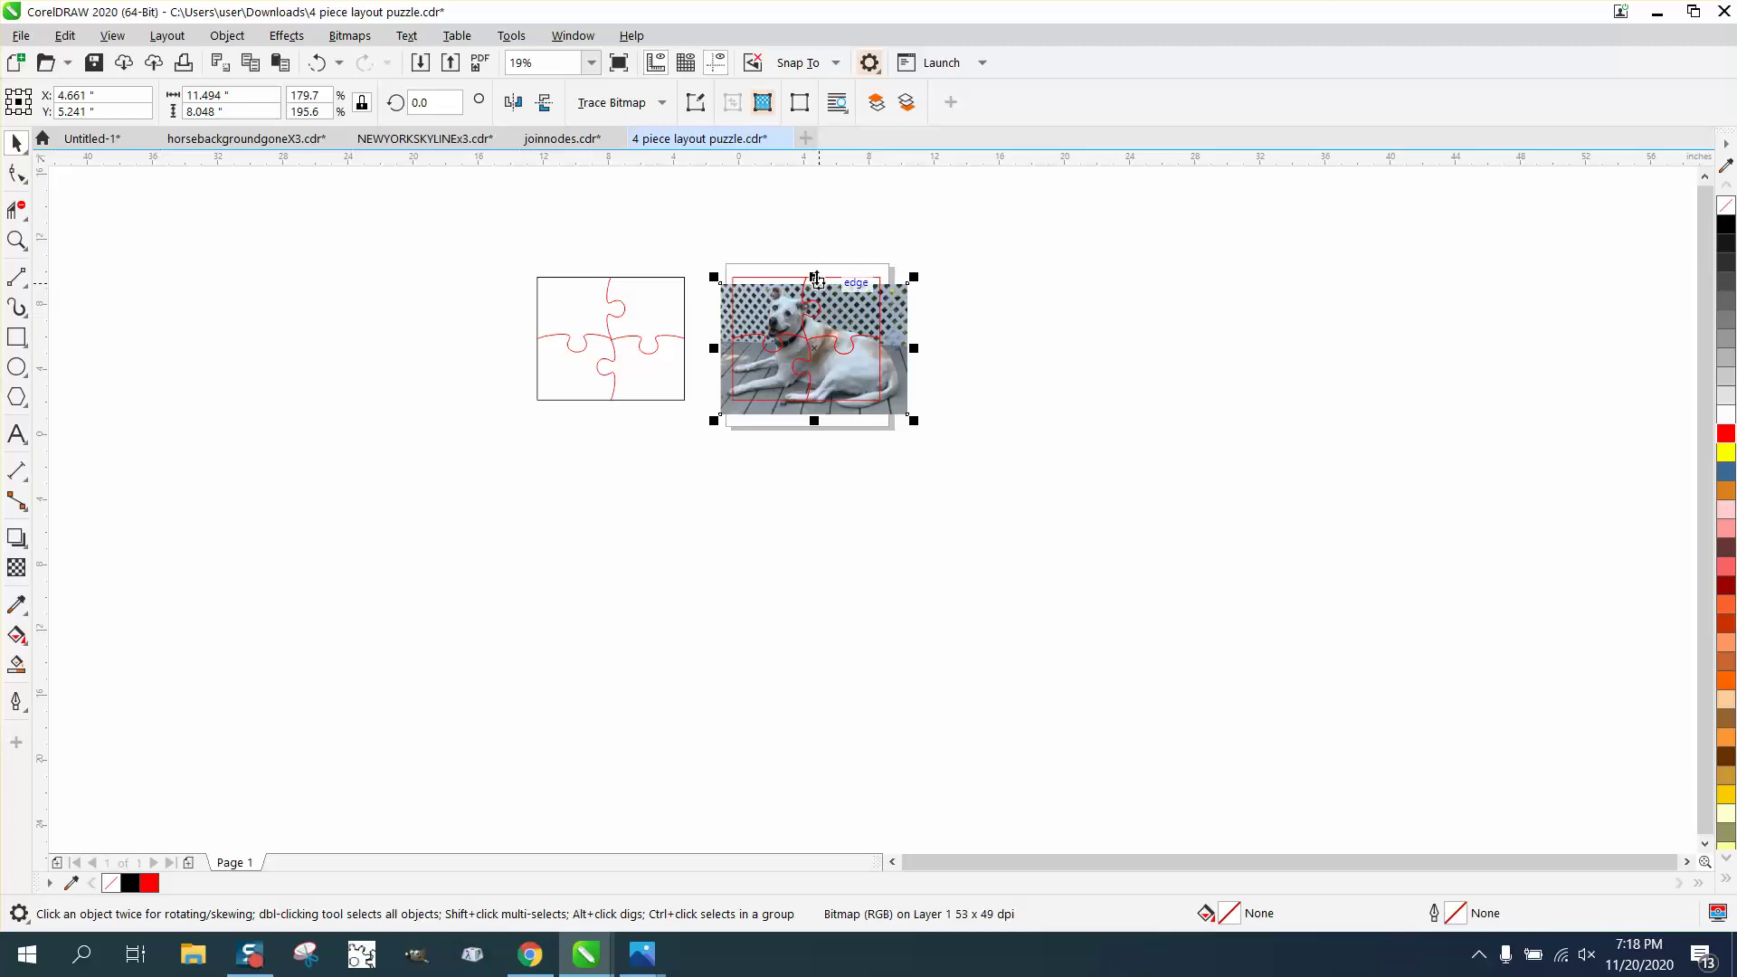
pyautogui.click(815, 307)
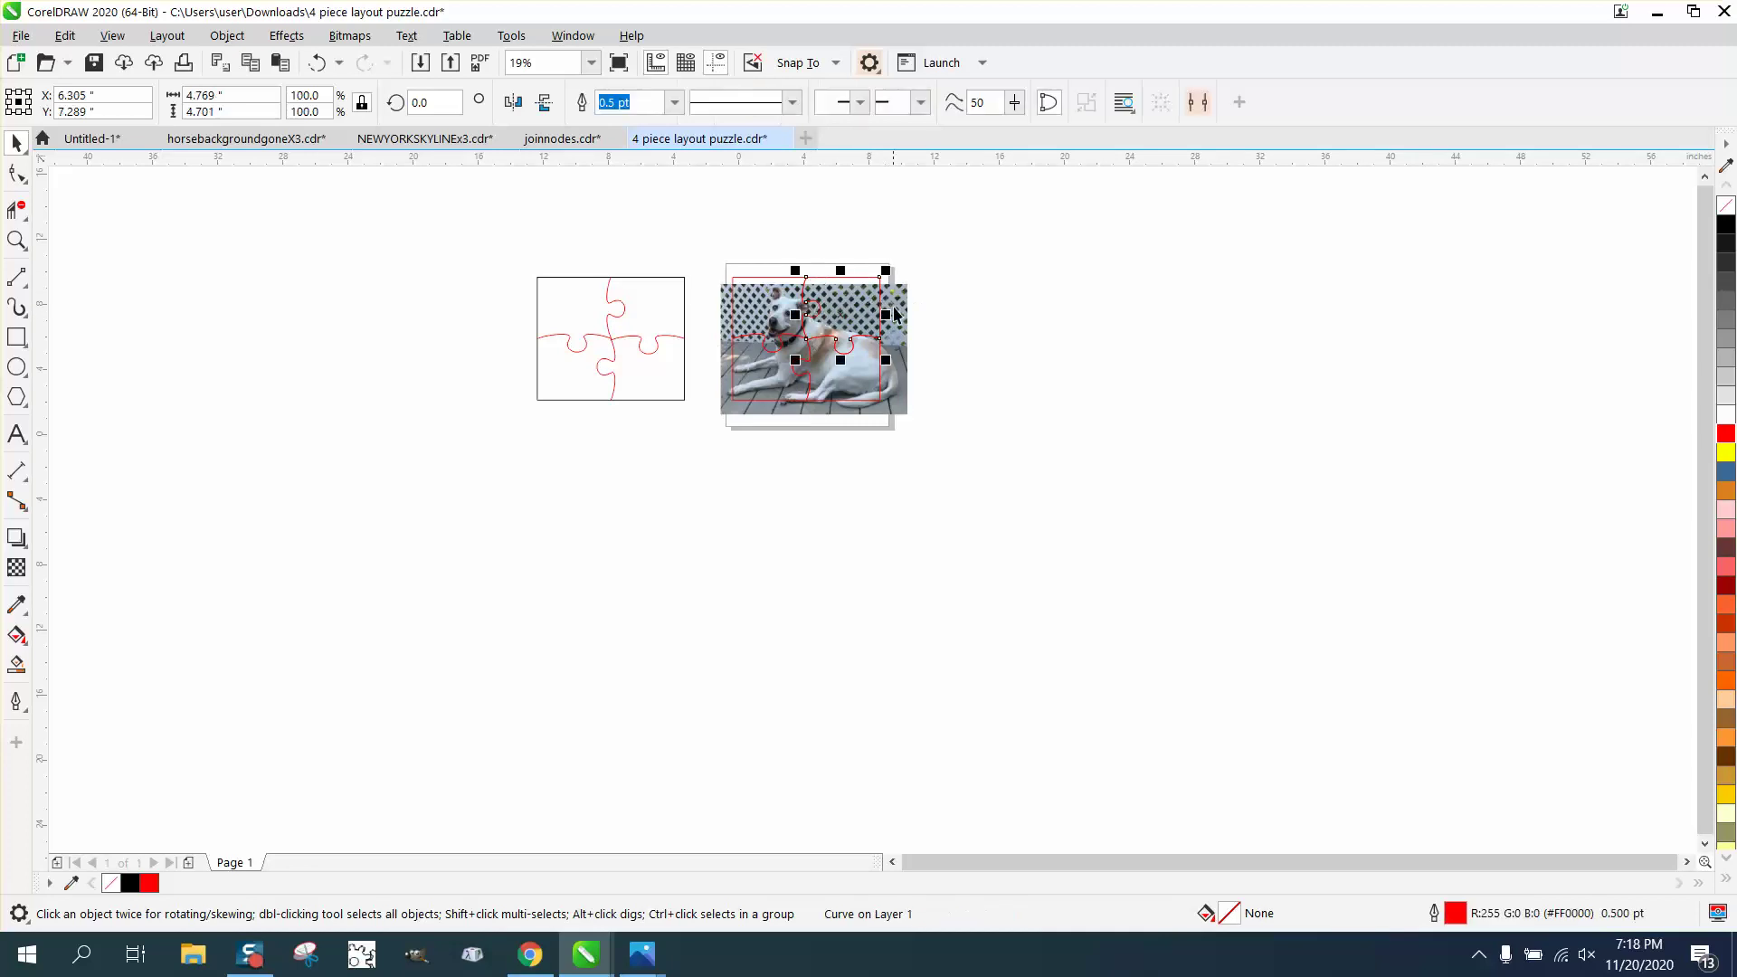
pyautogui.moveTo(898, 315); pyautogui.dragTo(896, 300)
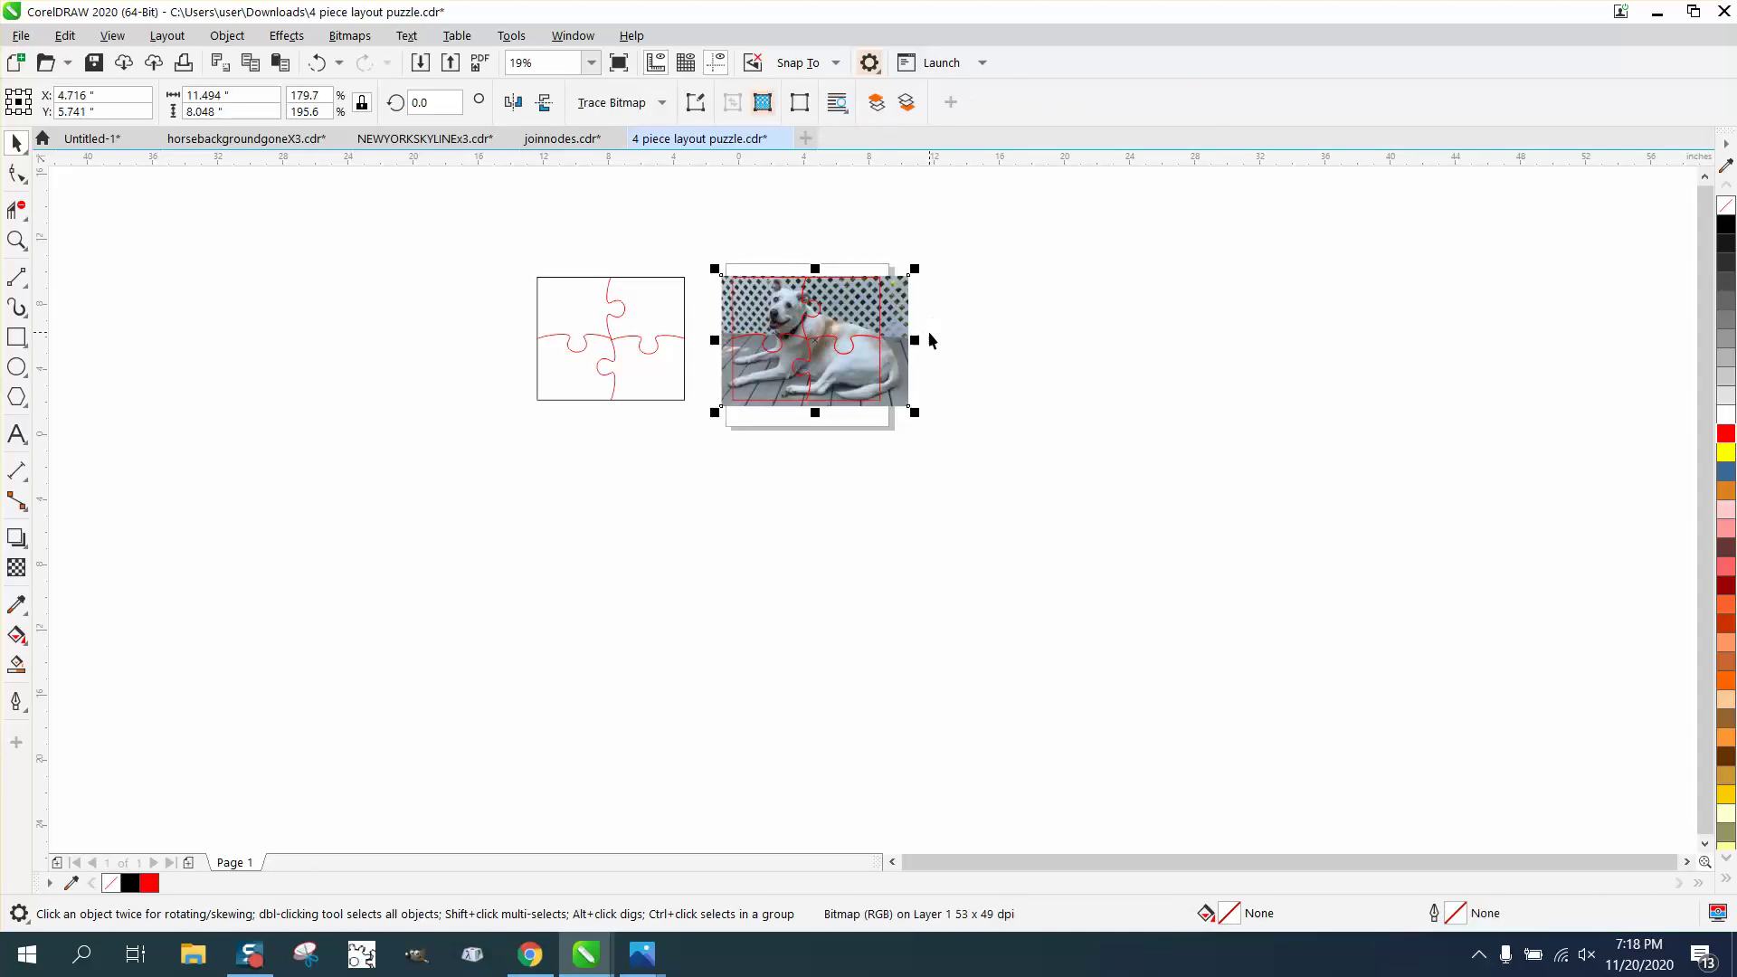
# Step: Intersect the bottom-left piece with the photo, moving the cut piece 12" right and the outline back
pyautogui.press('Down')
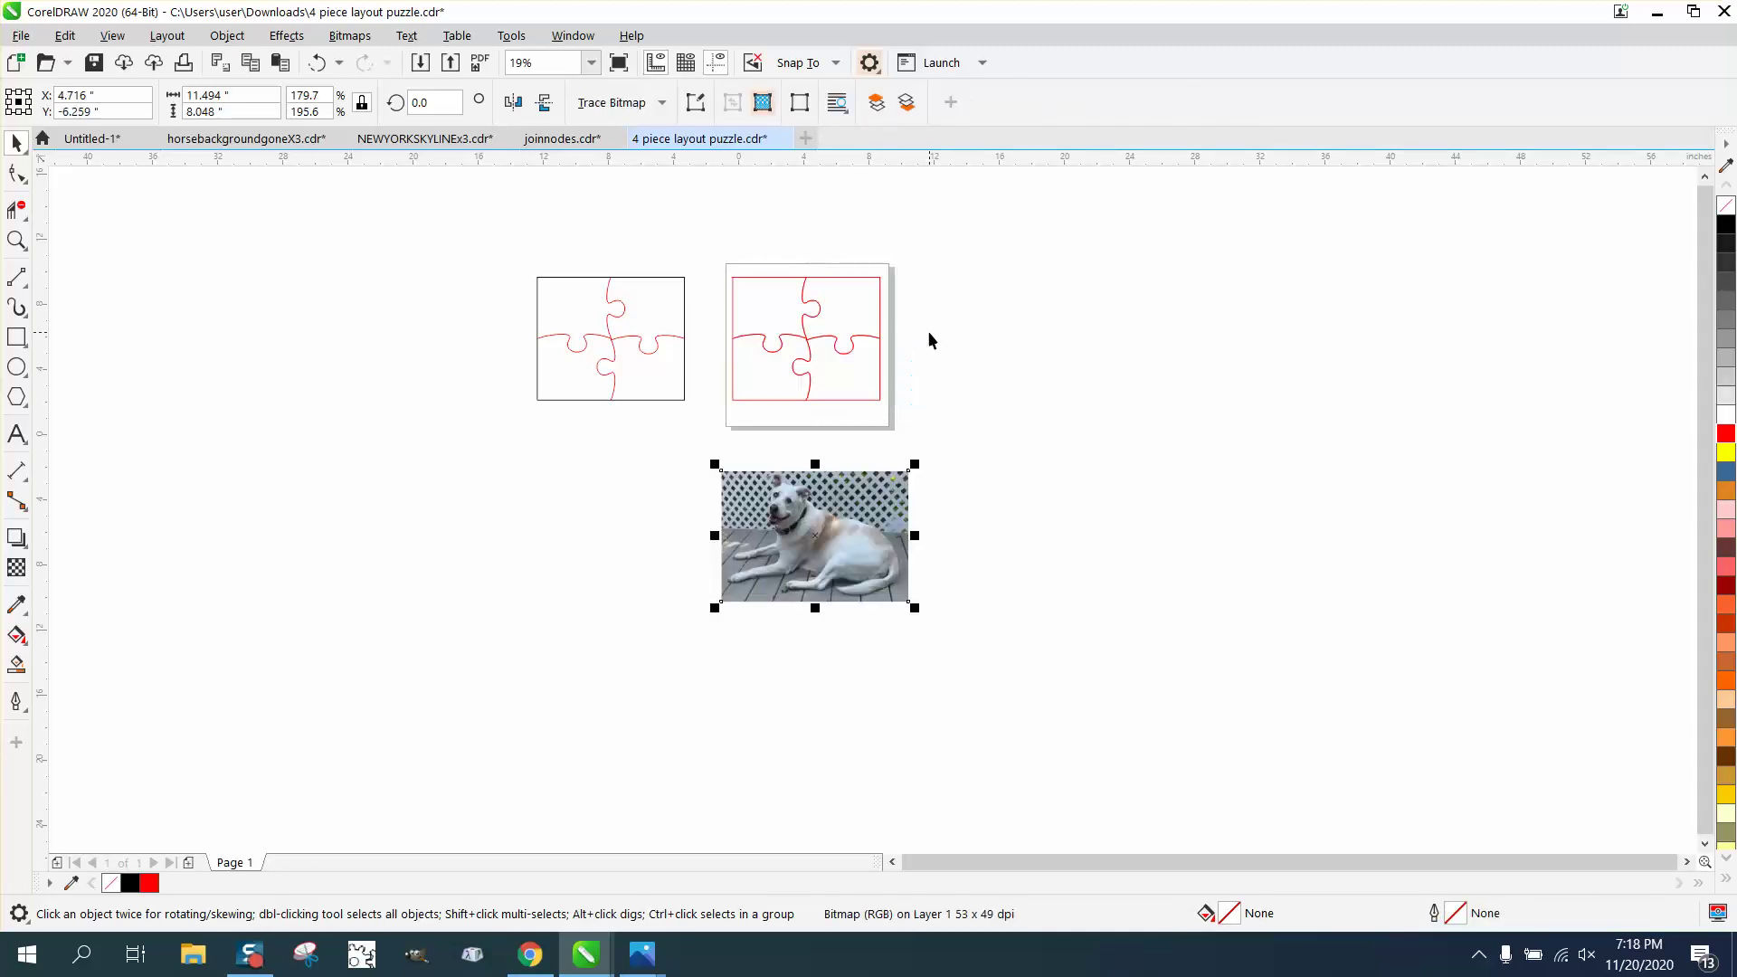
pyautogui.click(762, 369)
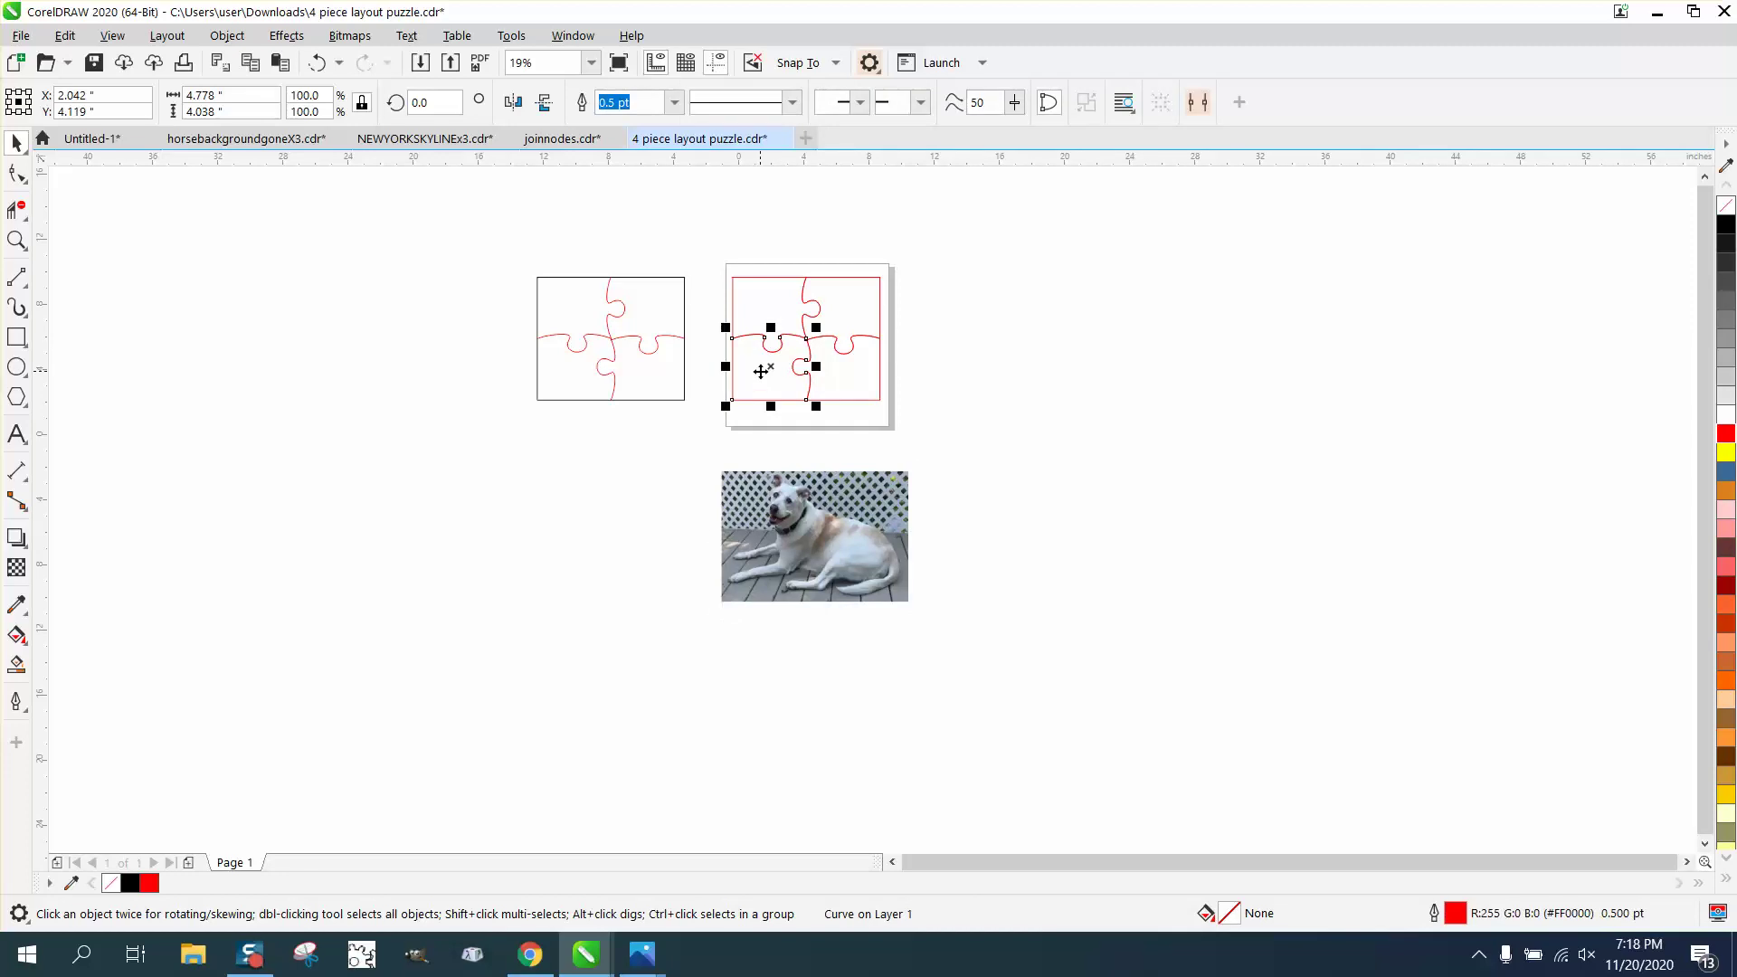
pyautogui.press('Down')
pyautogui.moveTo(704, 459); pyautogui.dragTo(1013, 632)
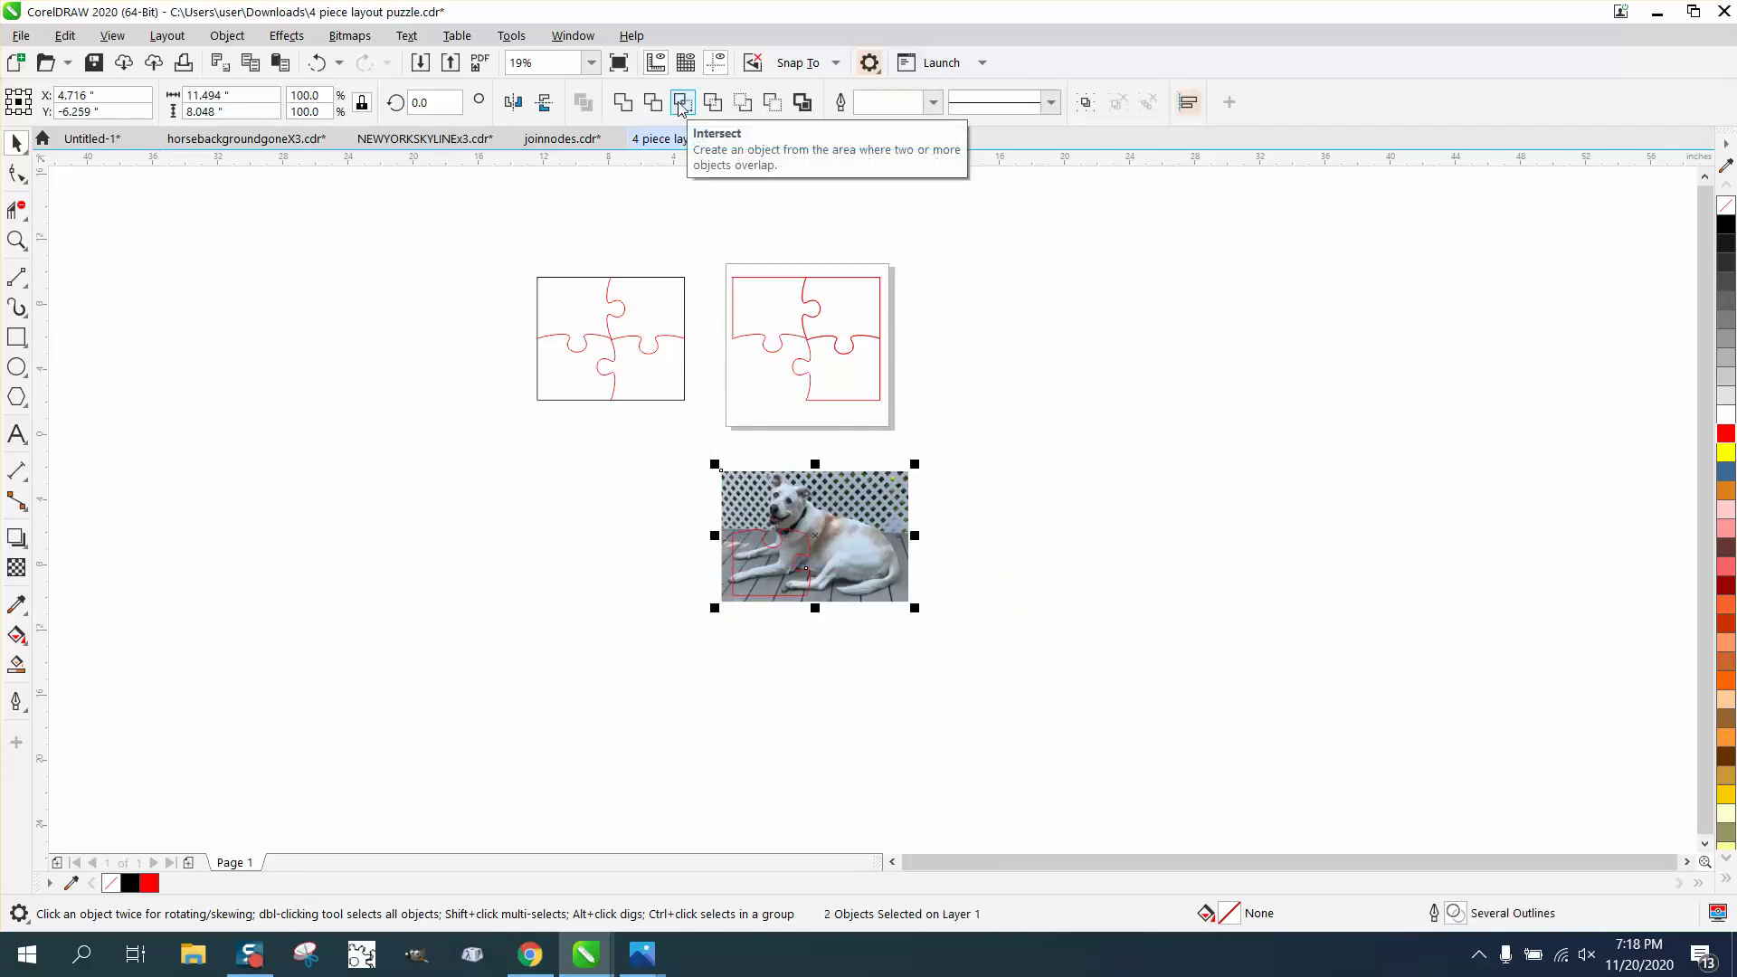
pyautogui.click(681, 105)
pyautogui.press('Right')
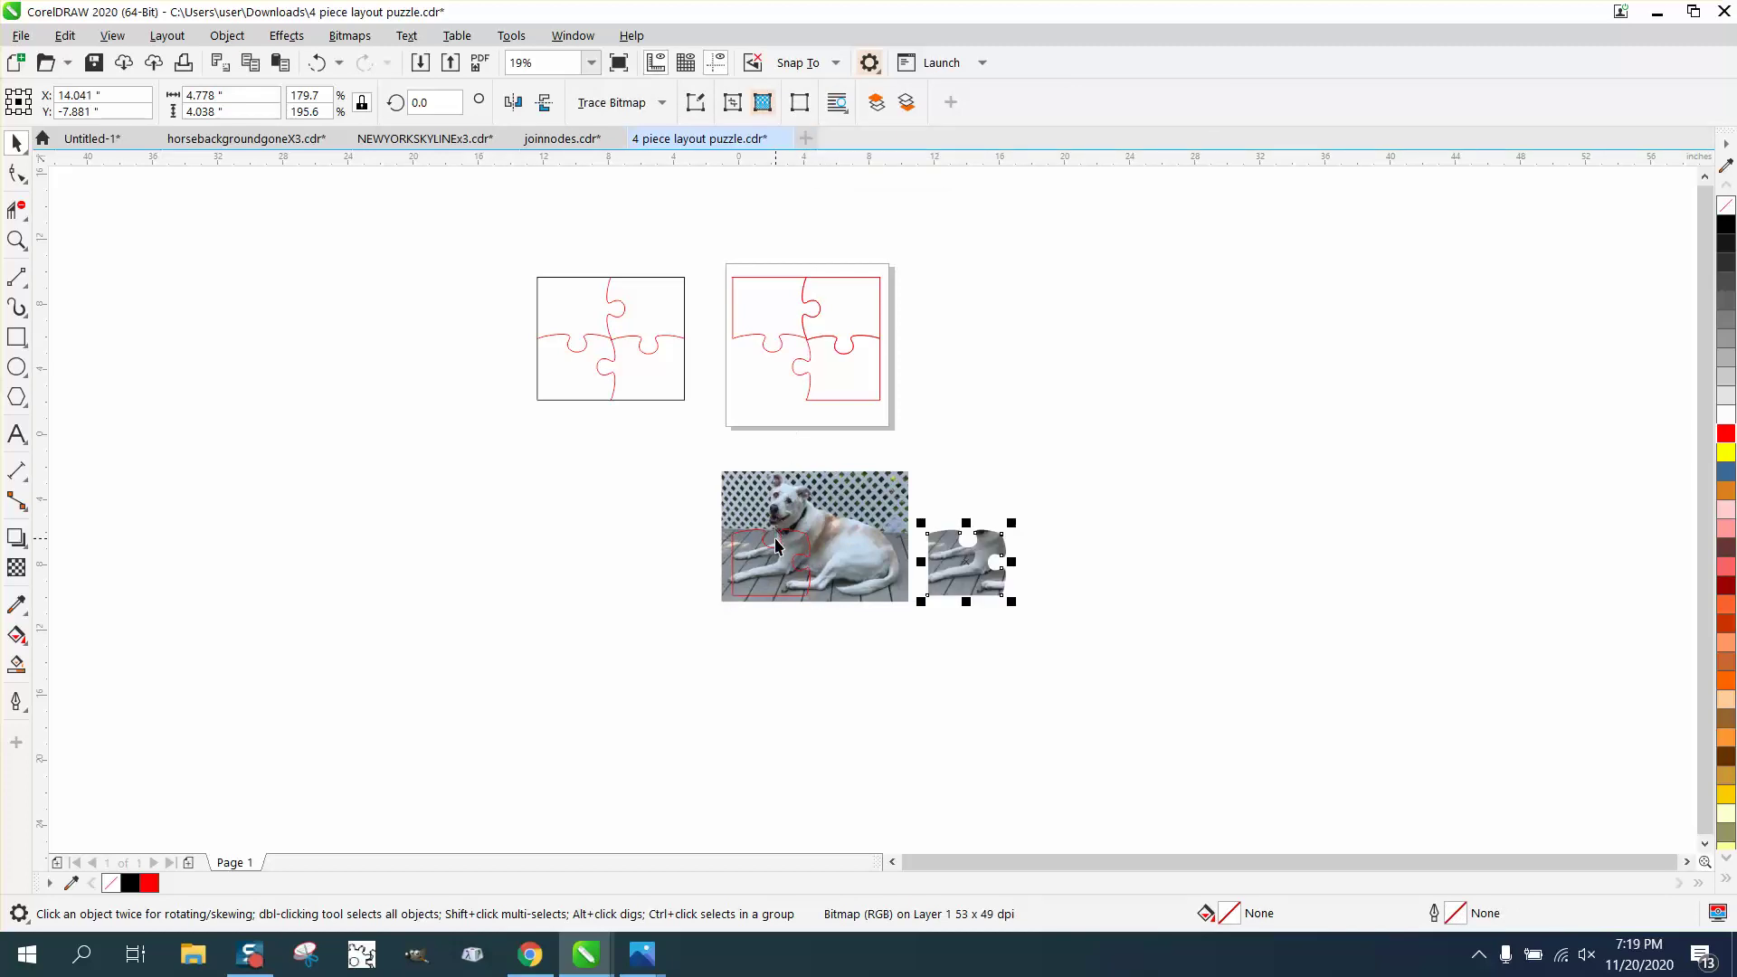
pyautogui.click(722, 538)
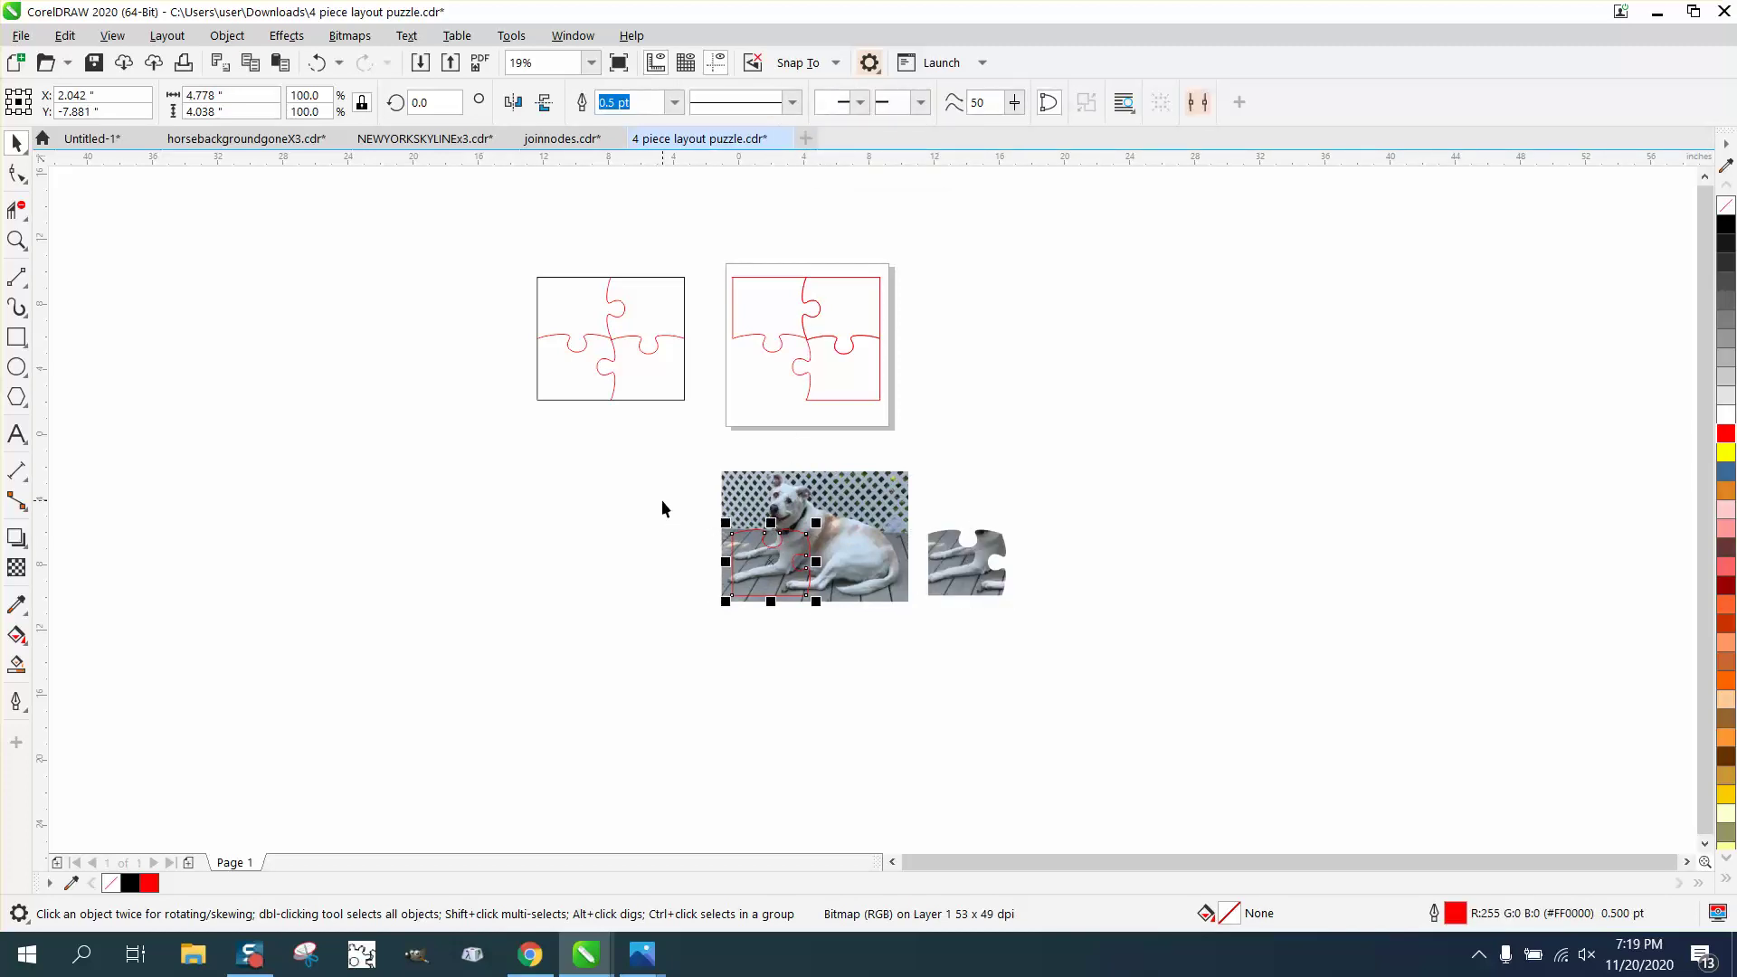
pyautogui.press('Left')
# Step: Cut the top-left dog-head piece from the photo and place it beside the first piece
pyautogui.click(771, 312)
pyautogui.press('Down')
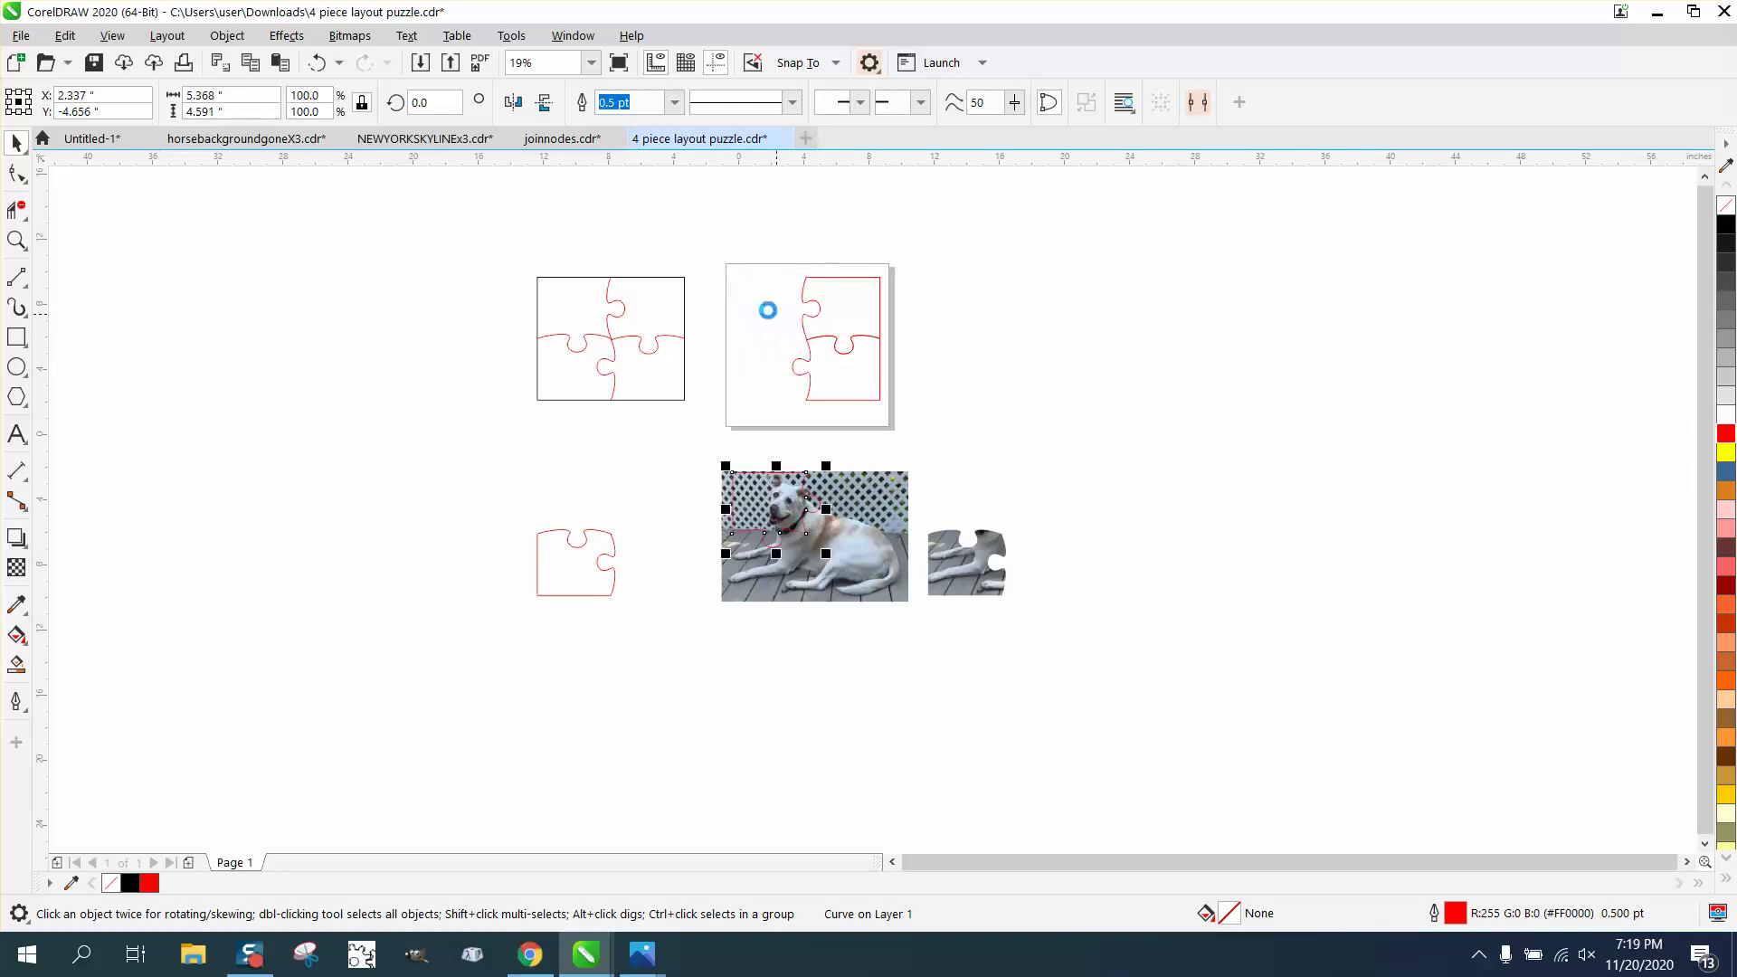
pyautogui.moveTo(698, 449); pyautogui.dragTo(924, 623)
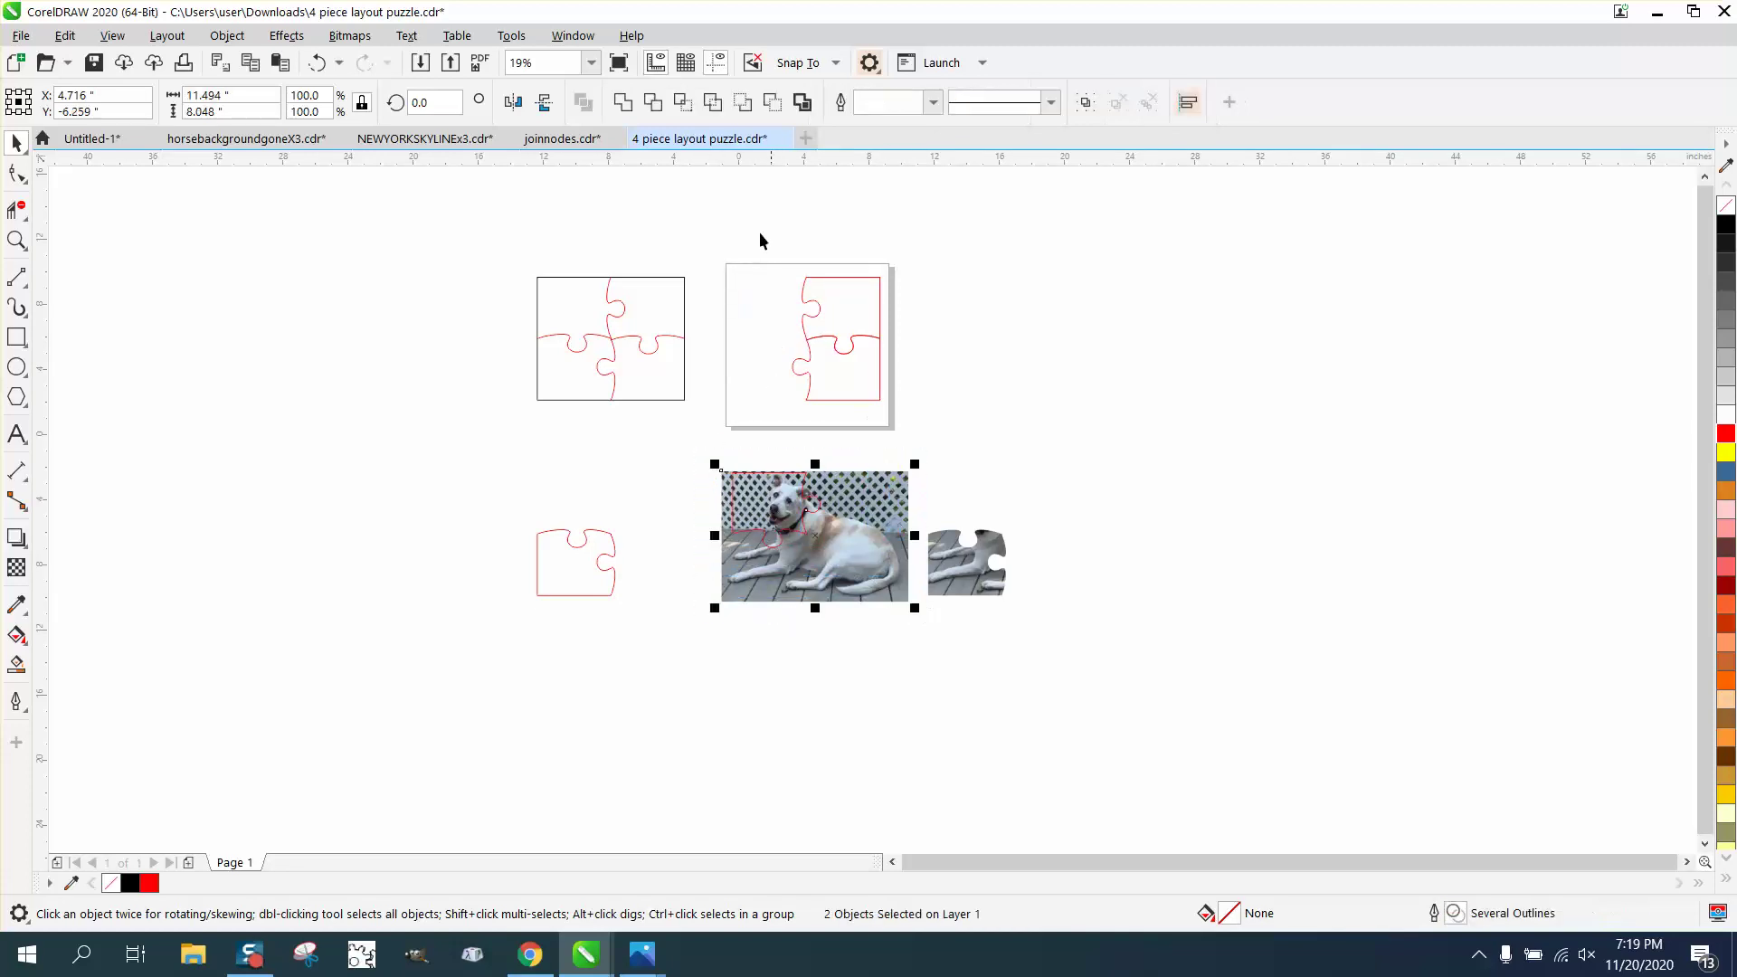
pyautogui.click(687, 105)
pyautogui.press('Right')
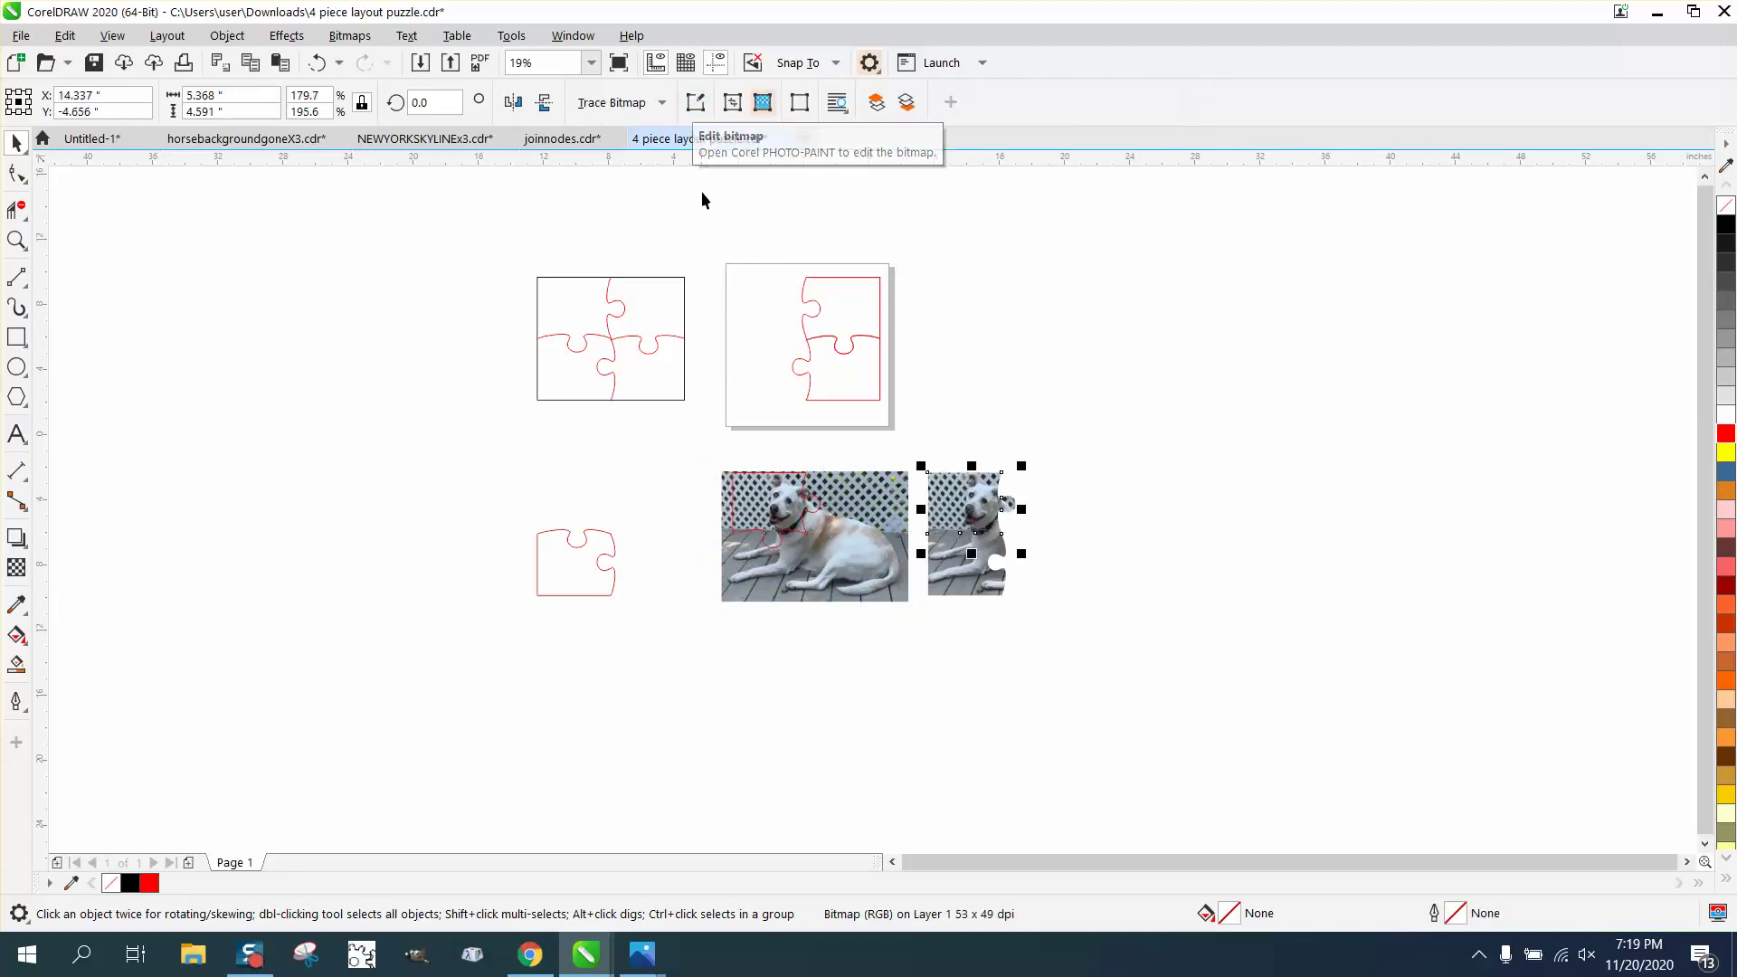
pyautogui.click(775, 473)
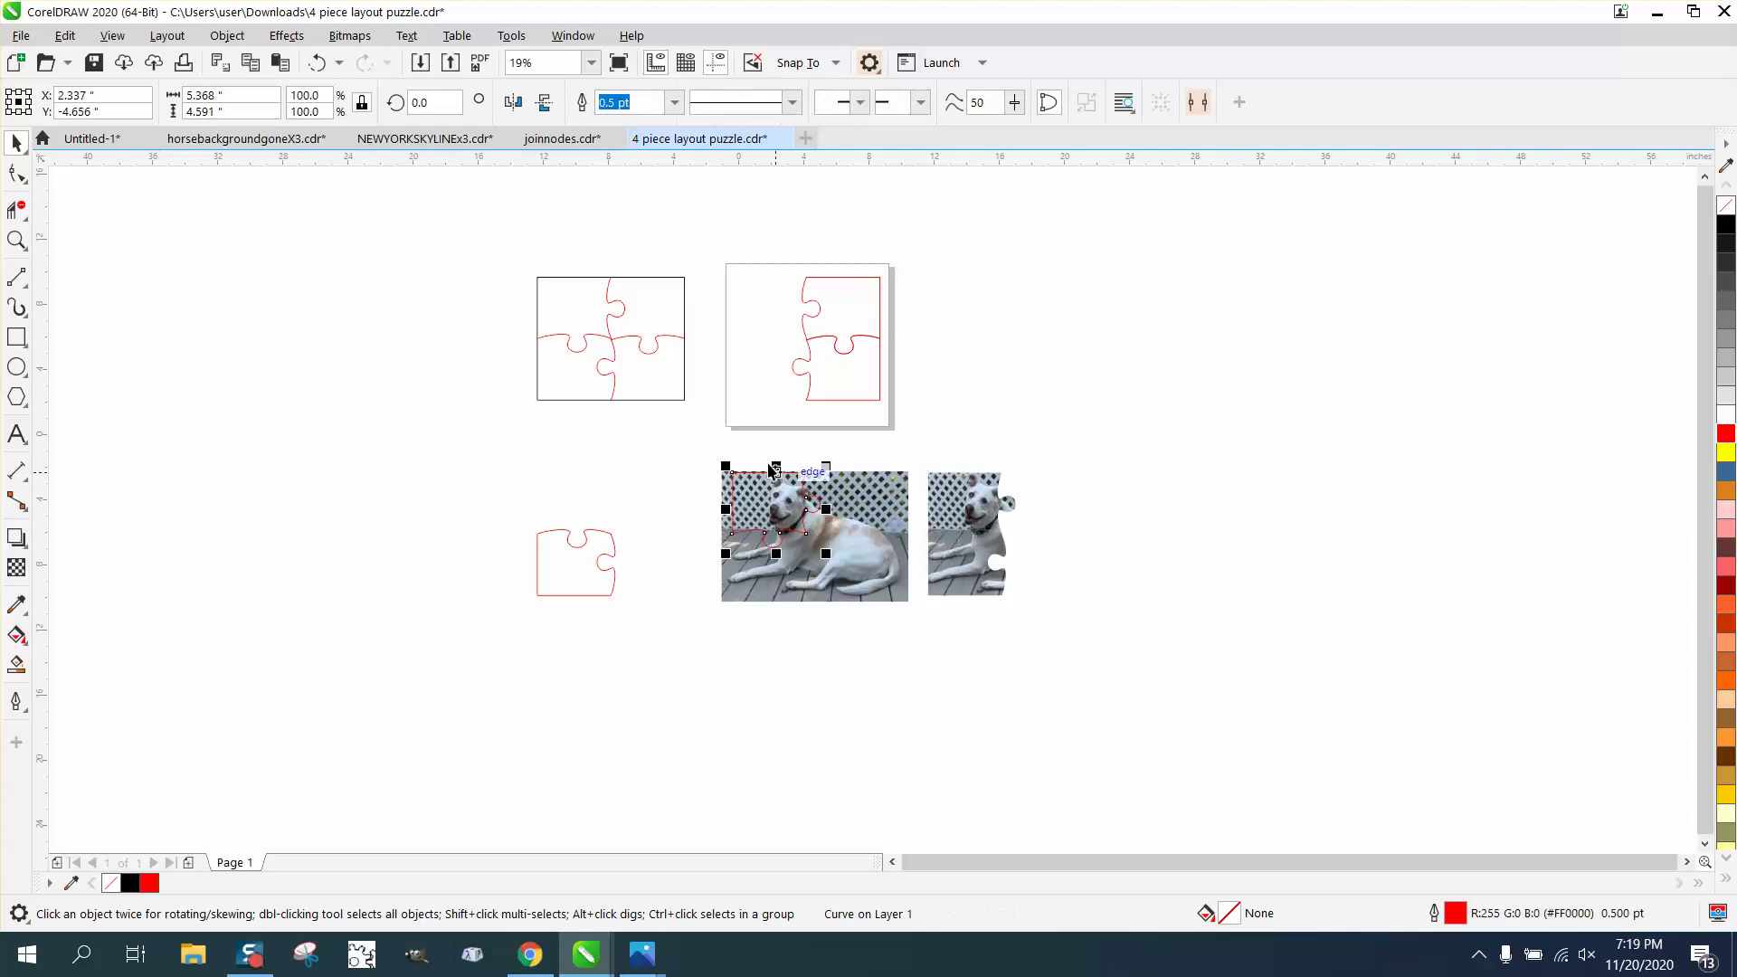
pyautogui.press('Left')
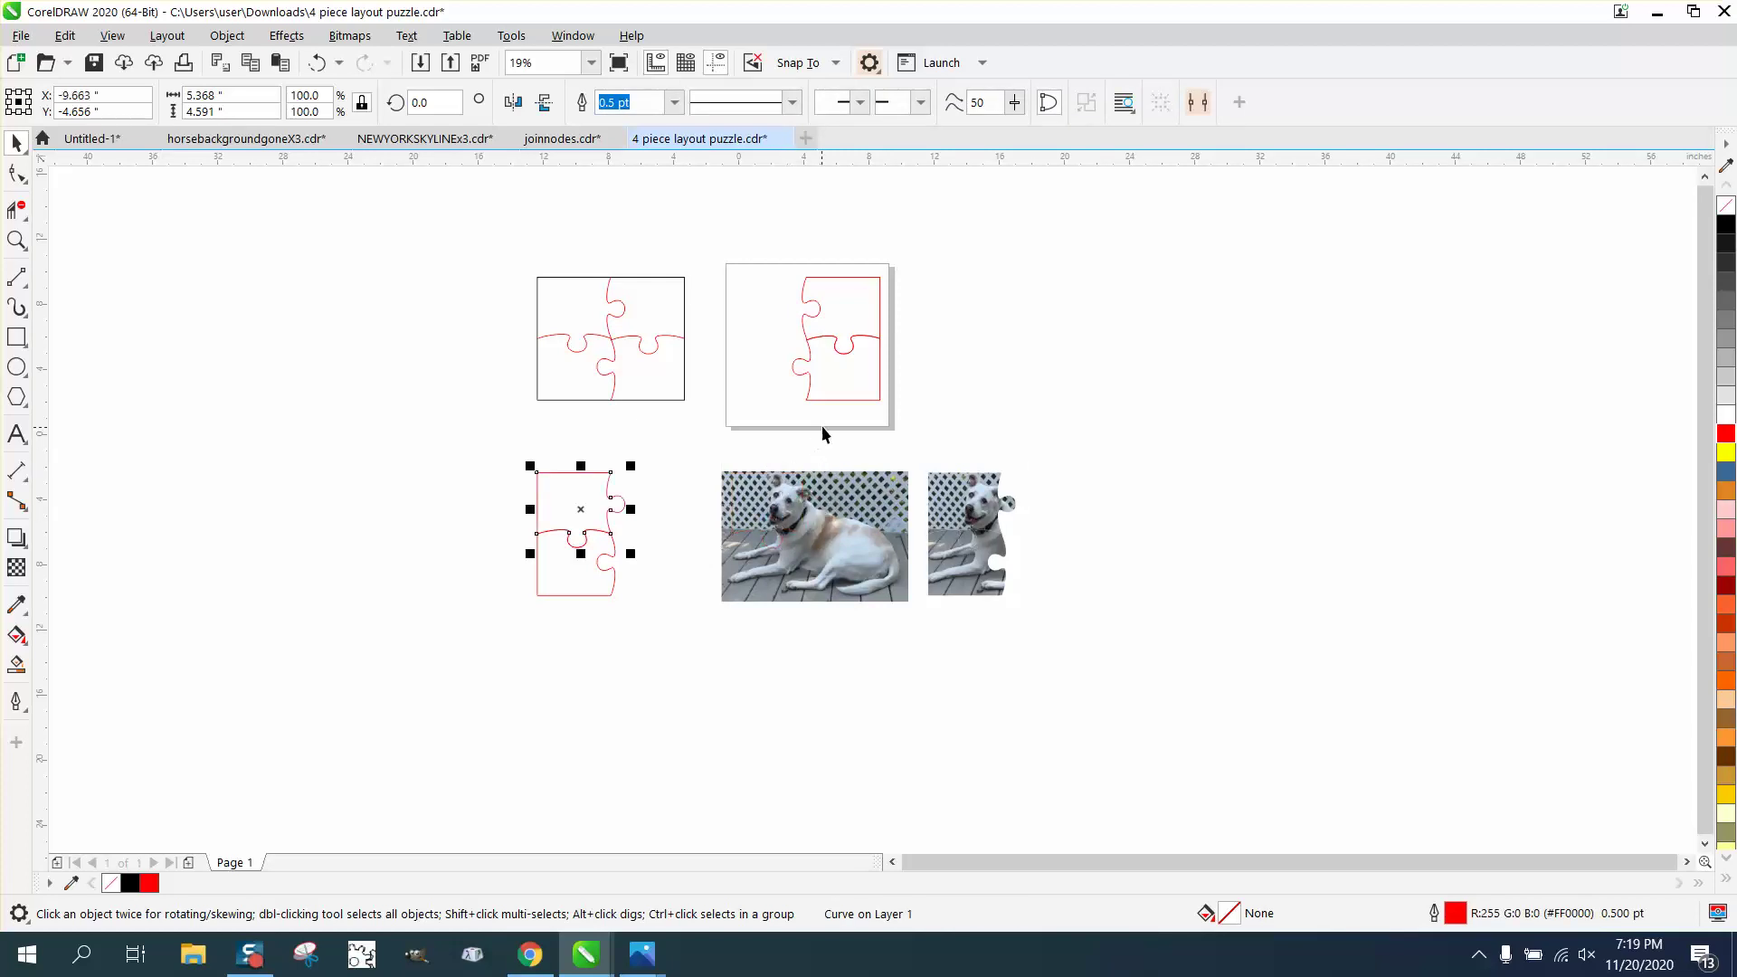
# Step: Cut the bottom-right piece from the photo and move it right to join the others
pyautogui.click(841, 376)
pyautogui.press('Down')
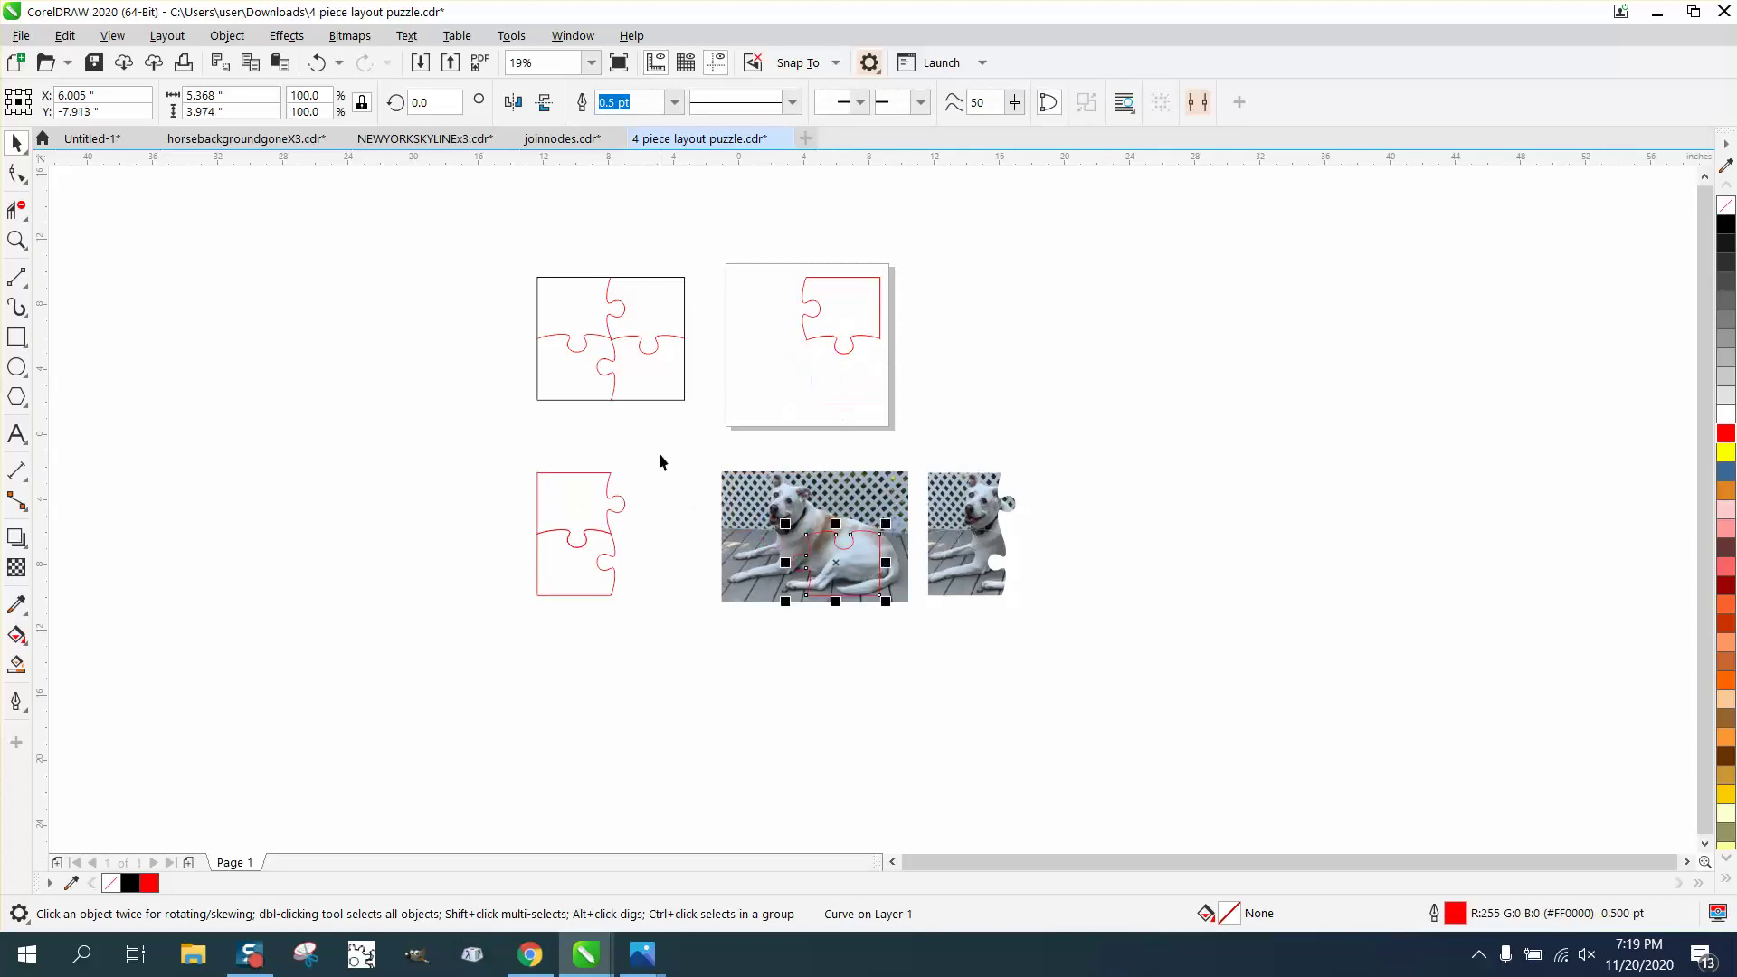
pyautogui.moveTo(660, 454); pyautogui.dragTo(925, 618)
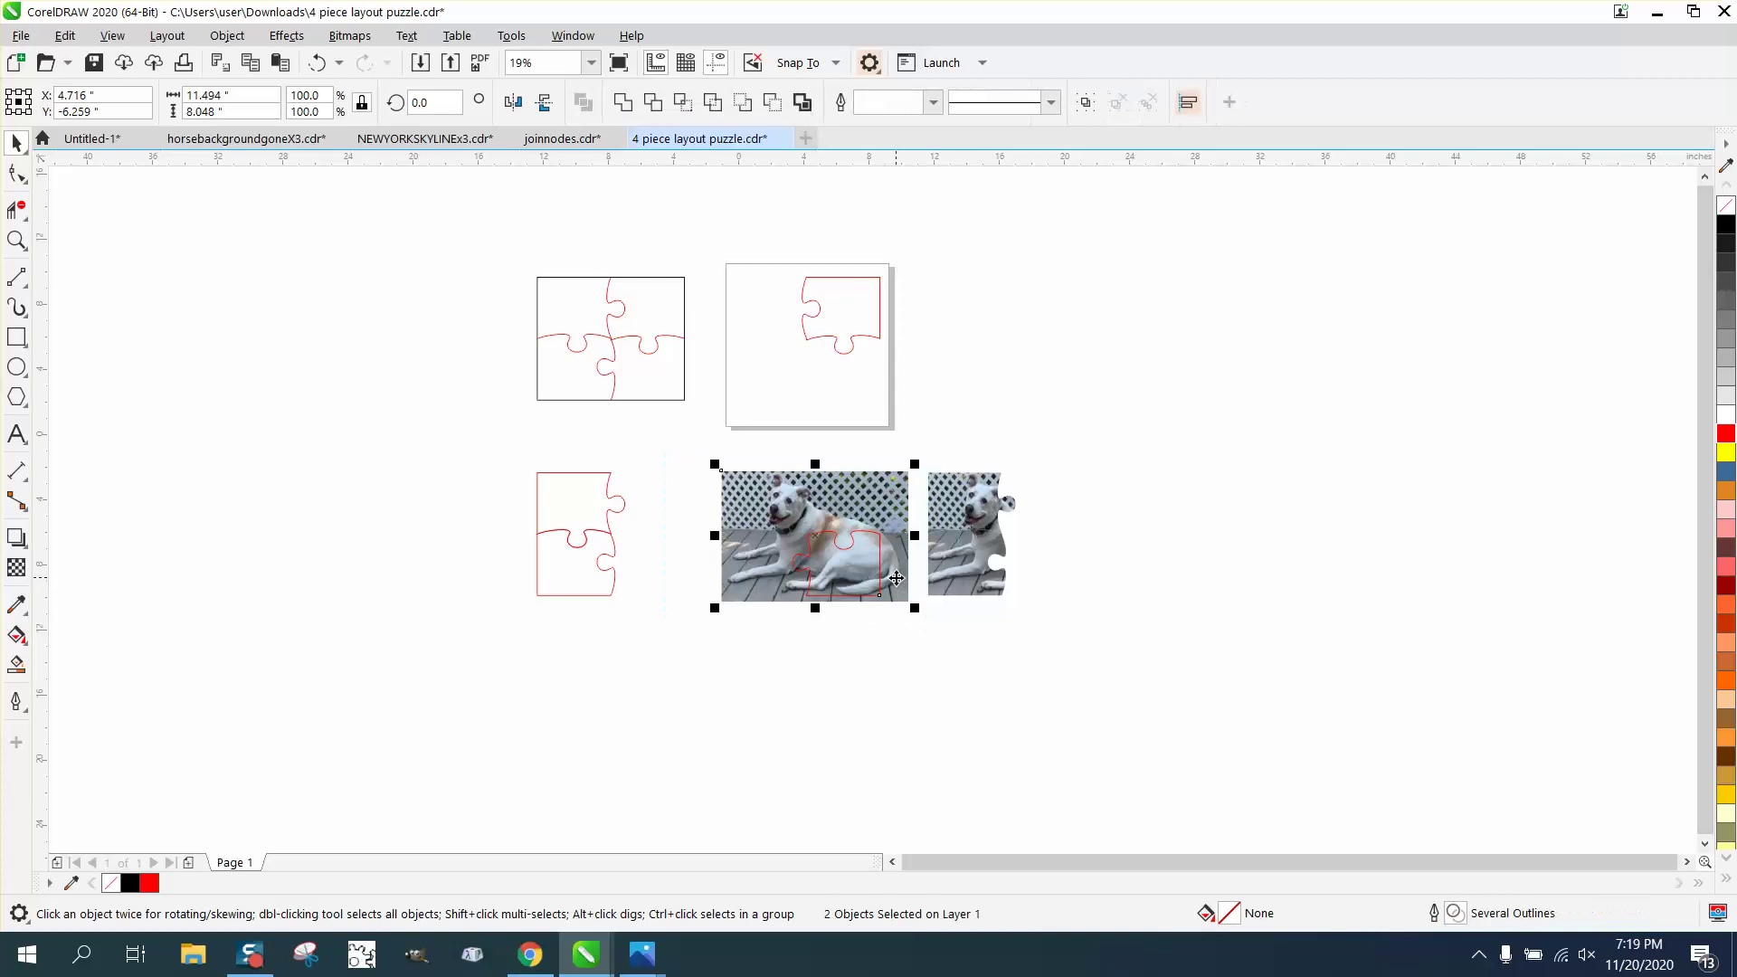
pyautogui.click(682, 104)
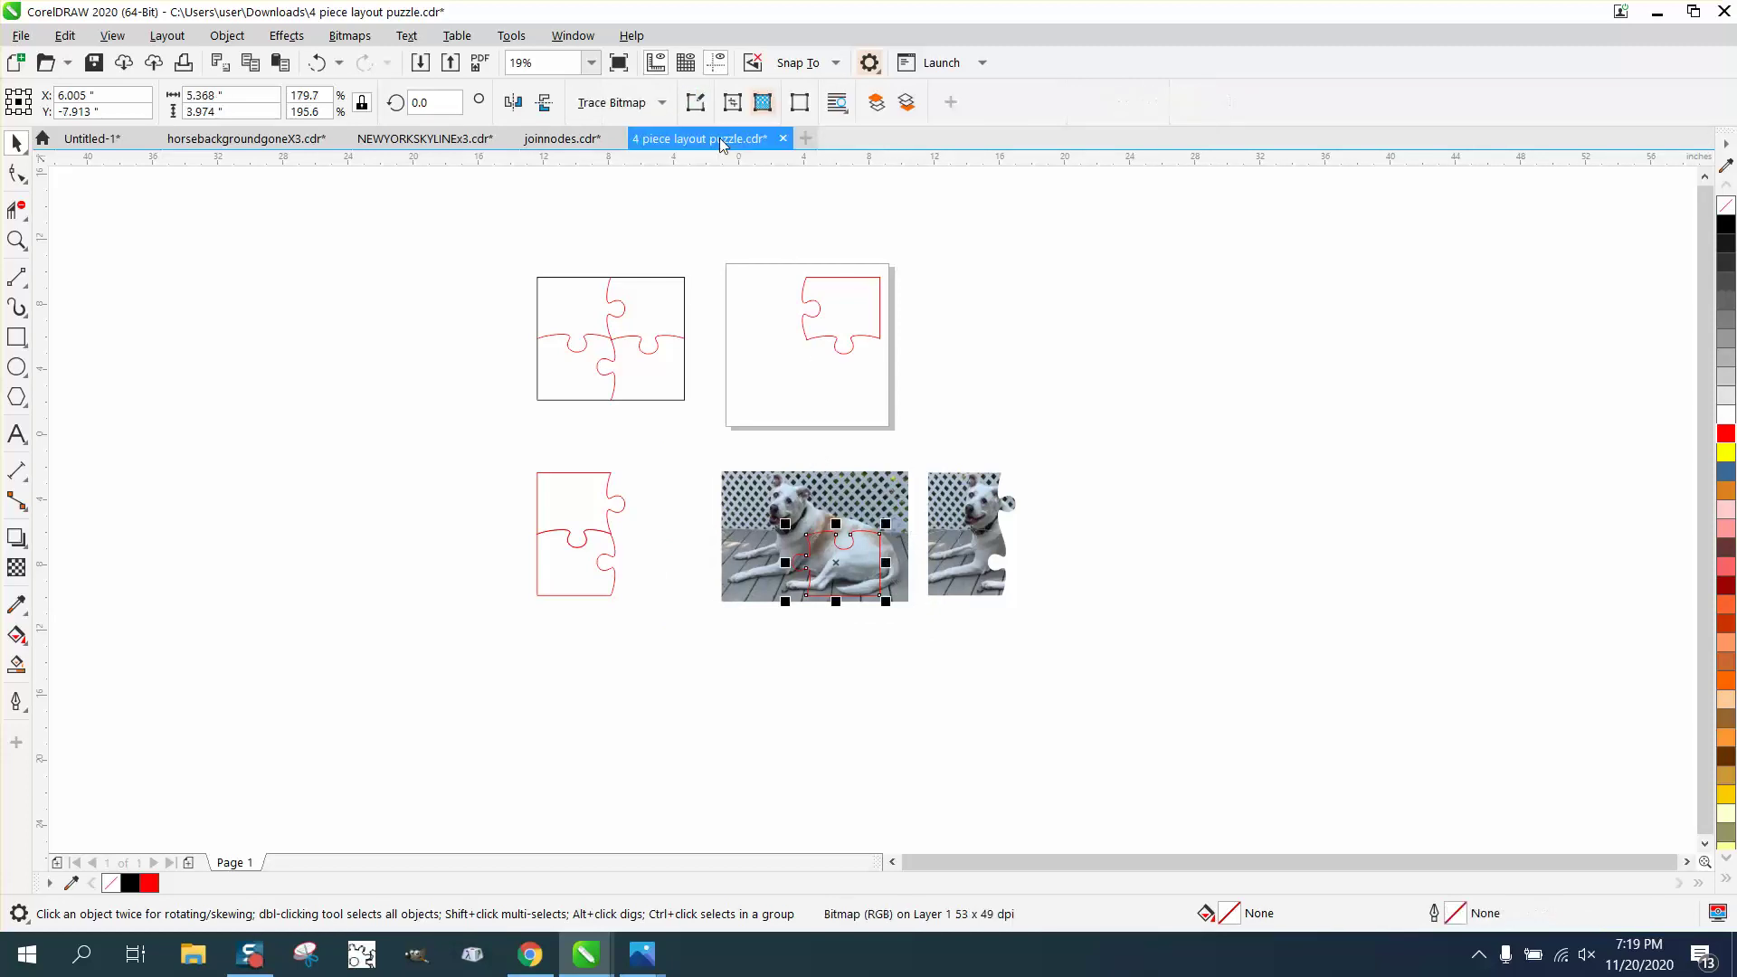
pyautogui.press('Right')
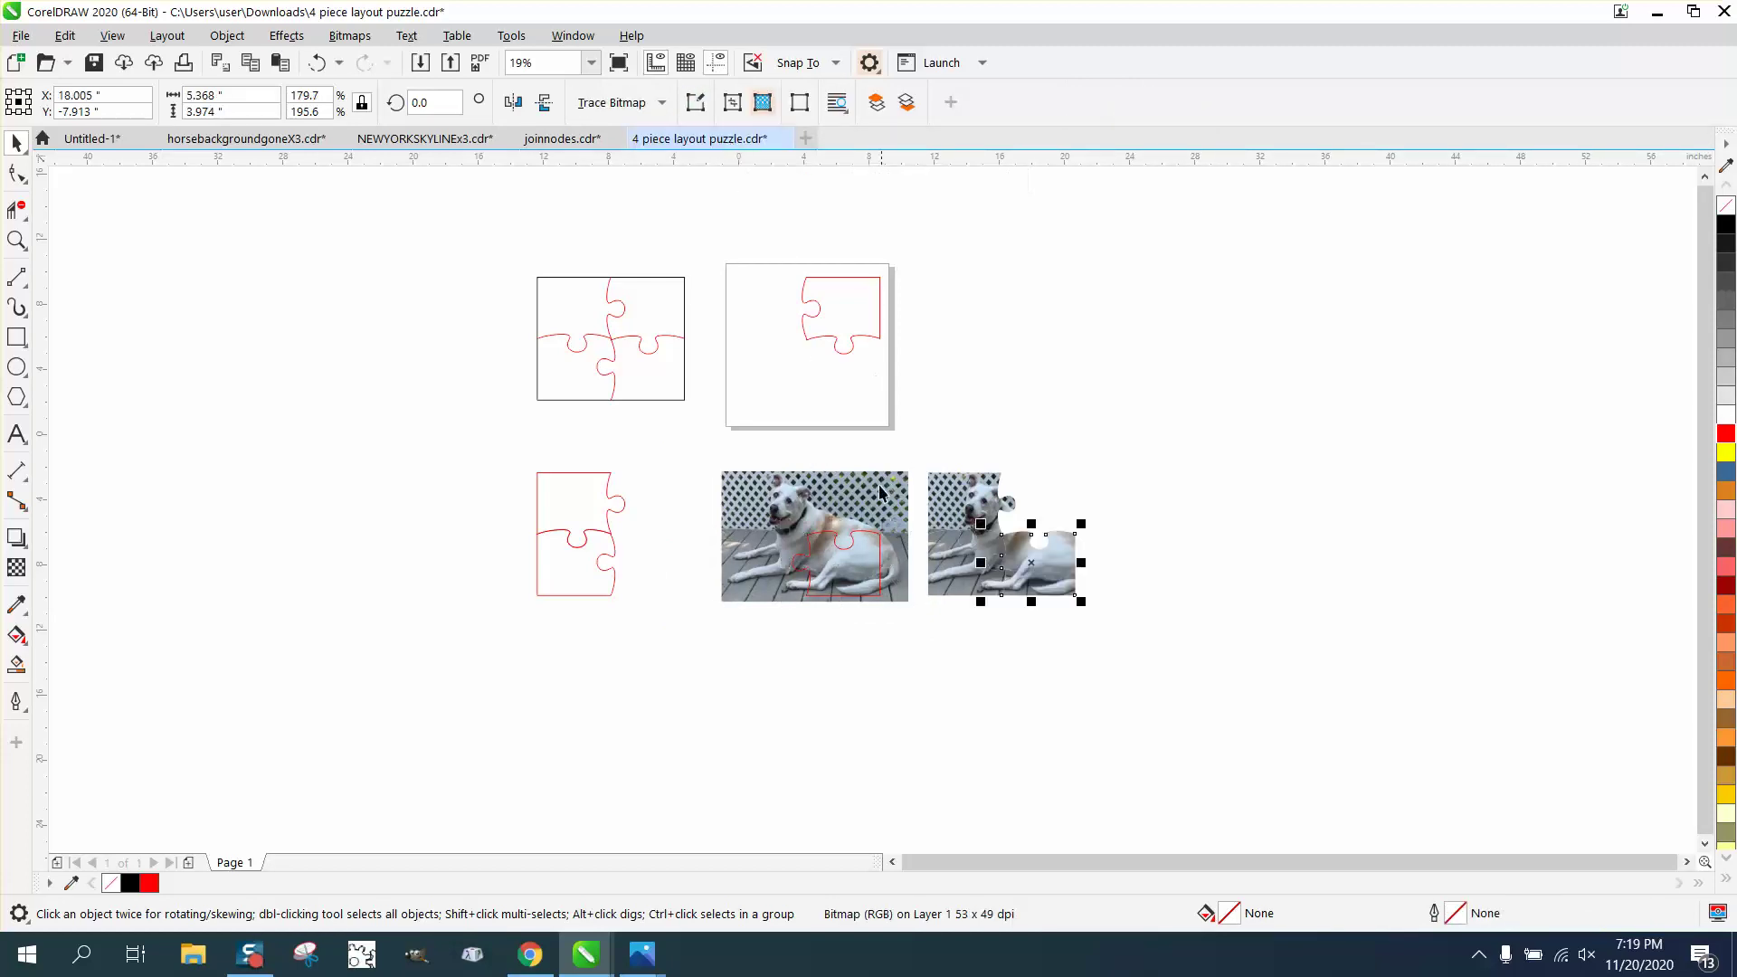
pyautogui.click(876, 535)
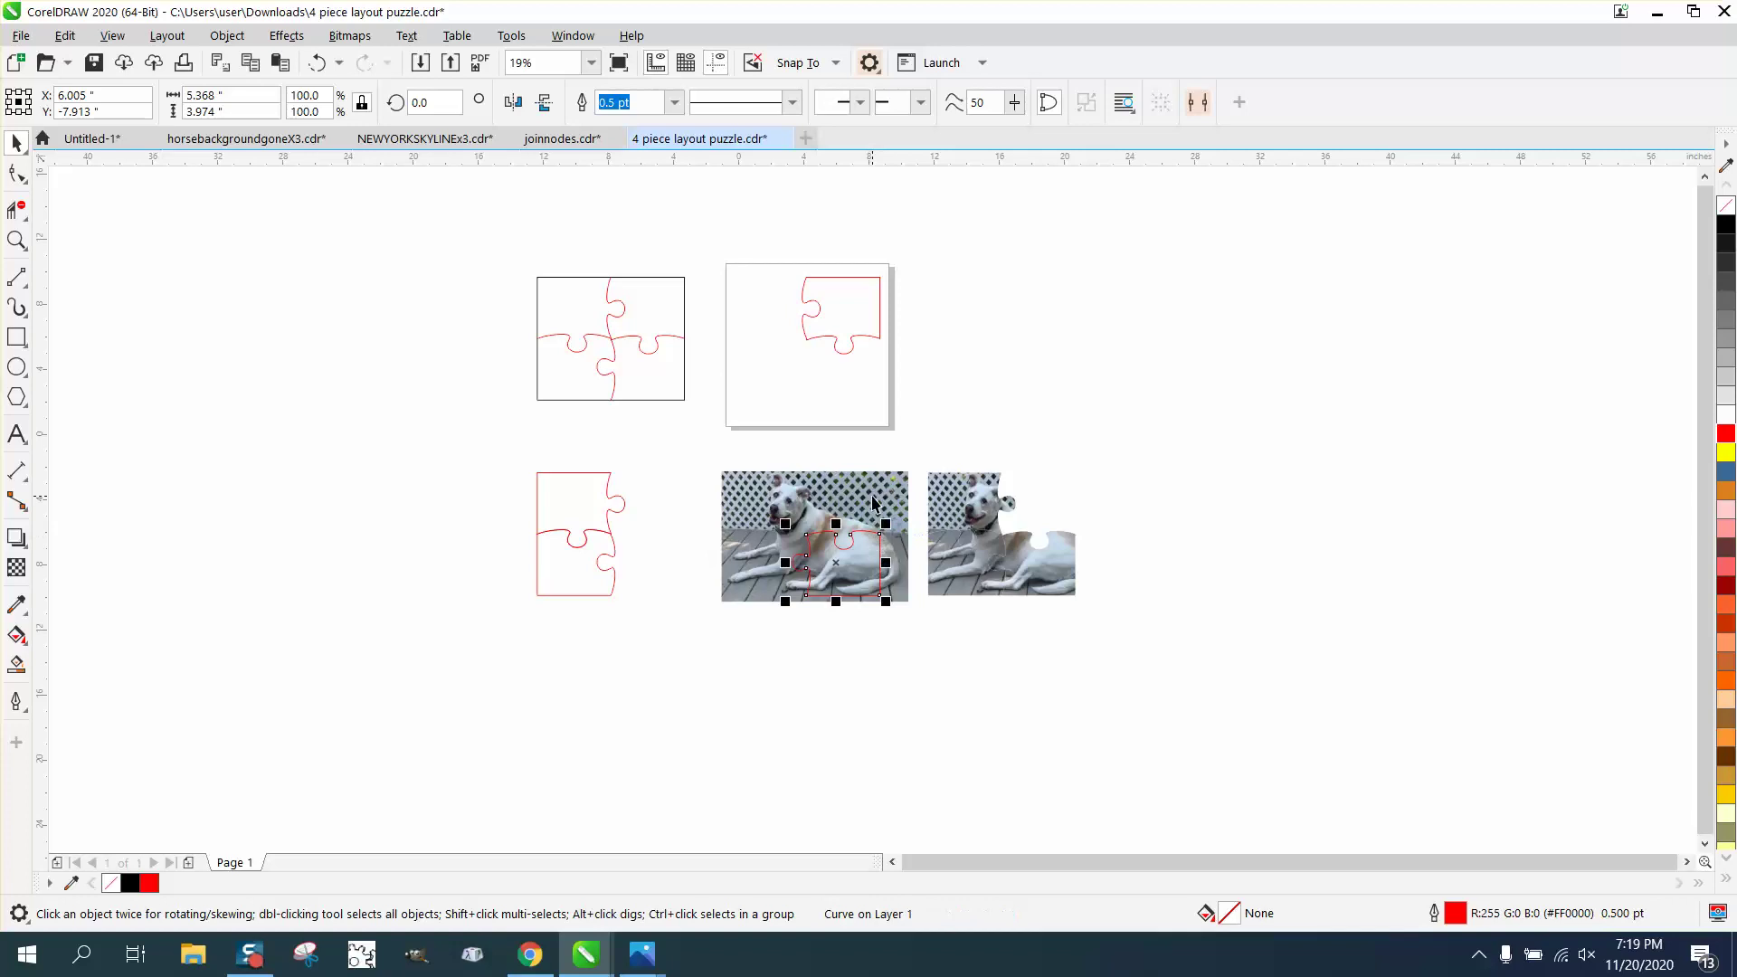
pyautogui.click(875, 496)
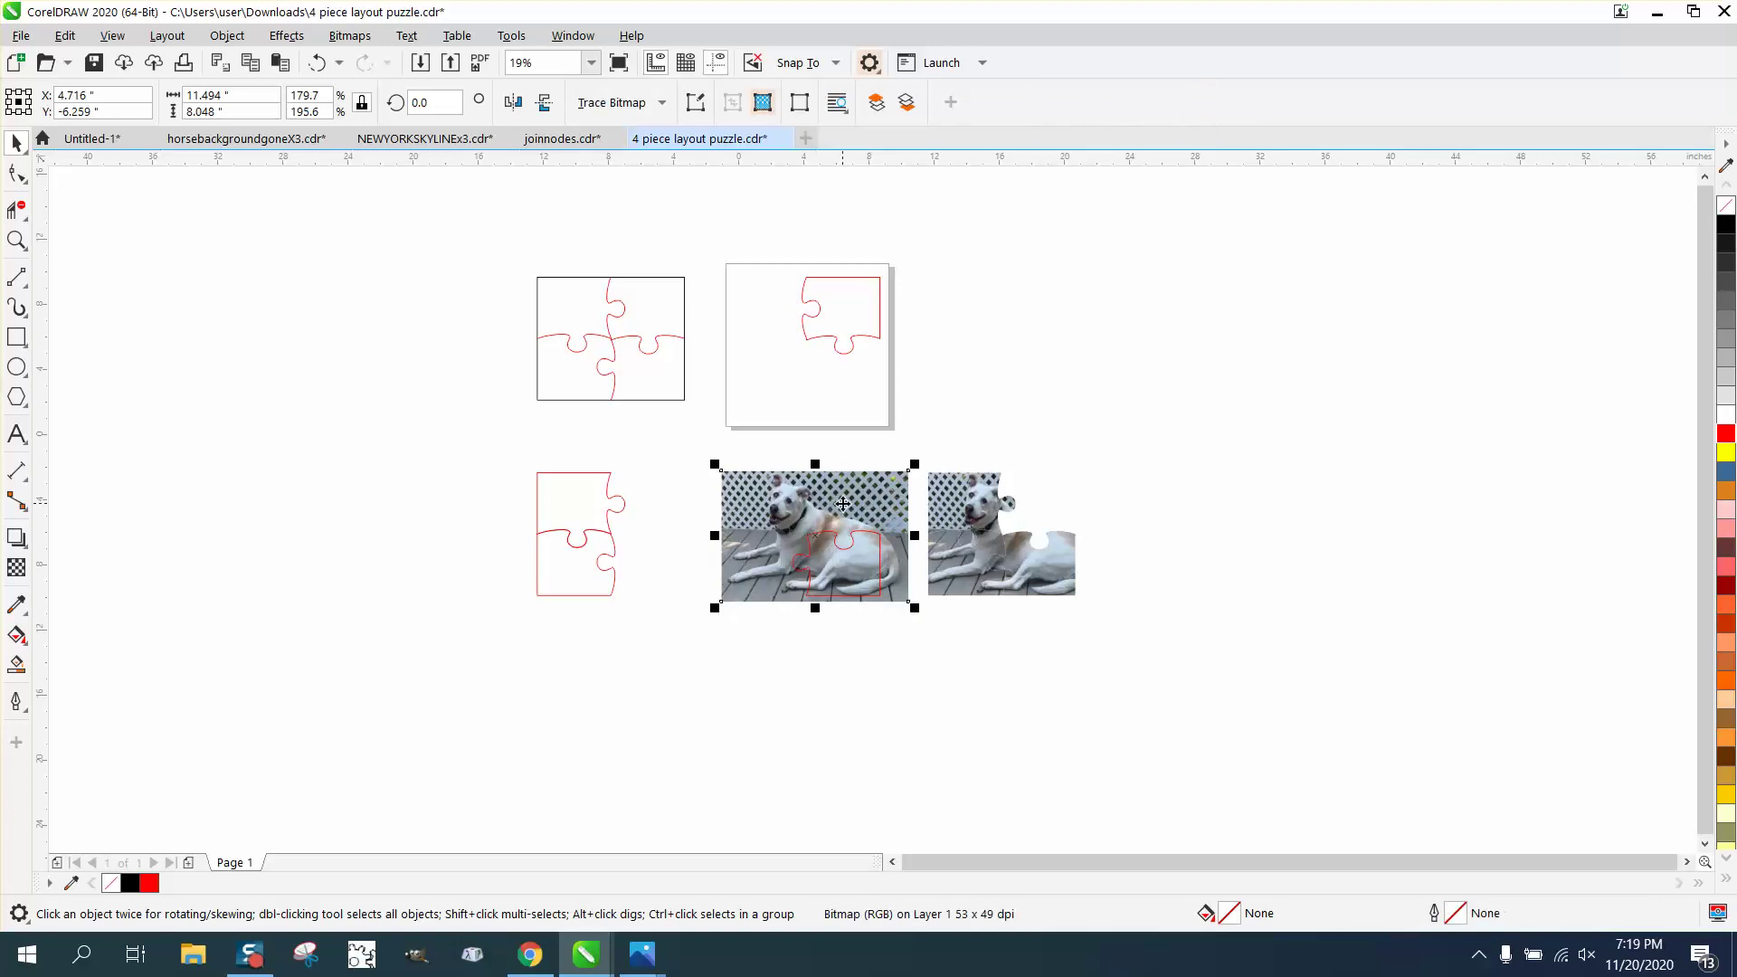
# Step: Return the bottom-right red curve to its place in the puzzle outline
pyautogui.click(866, 637)
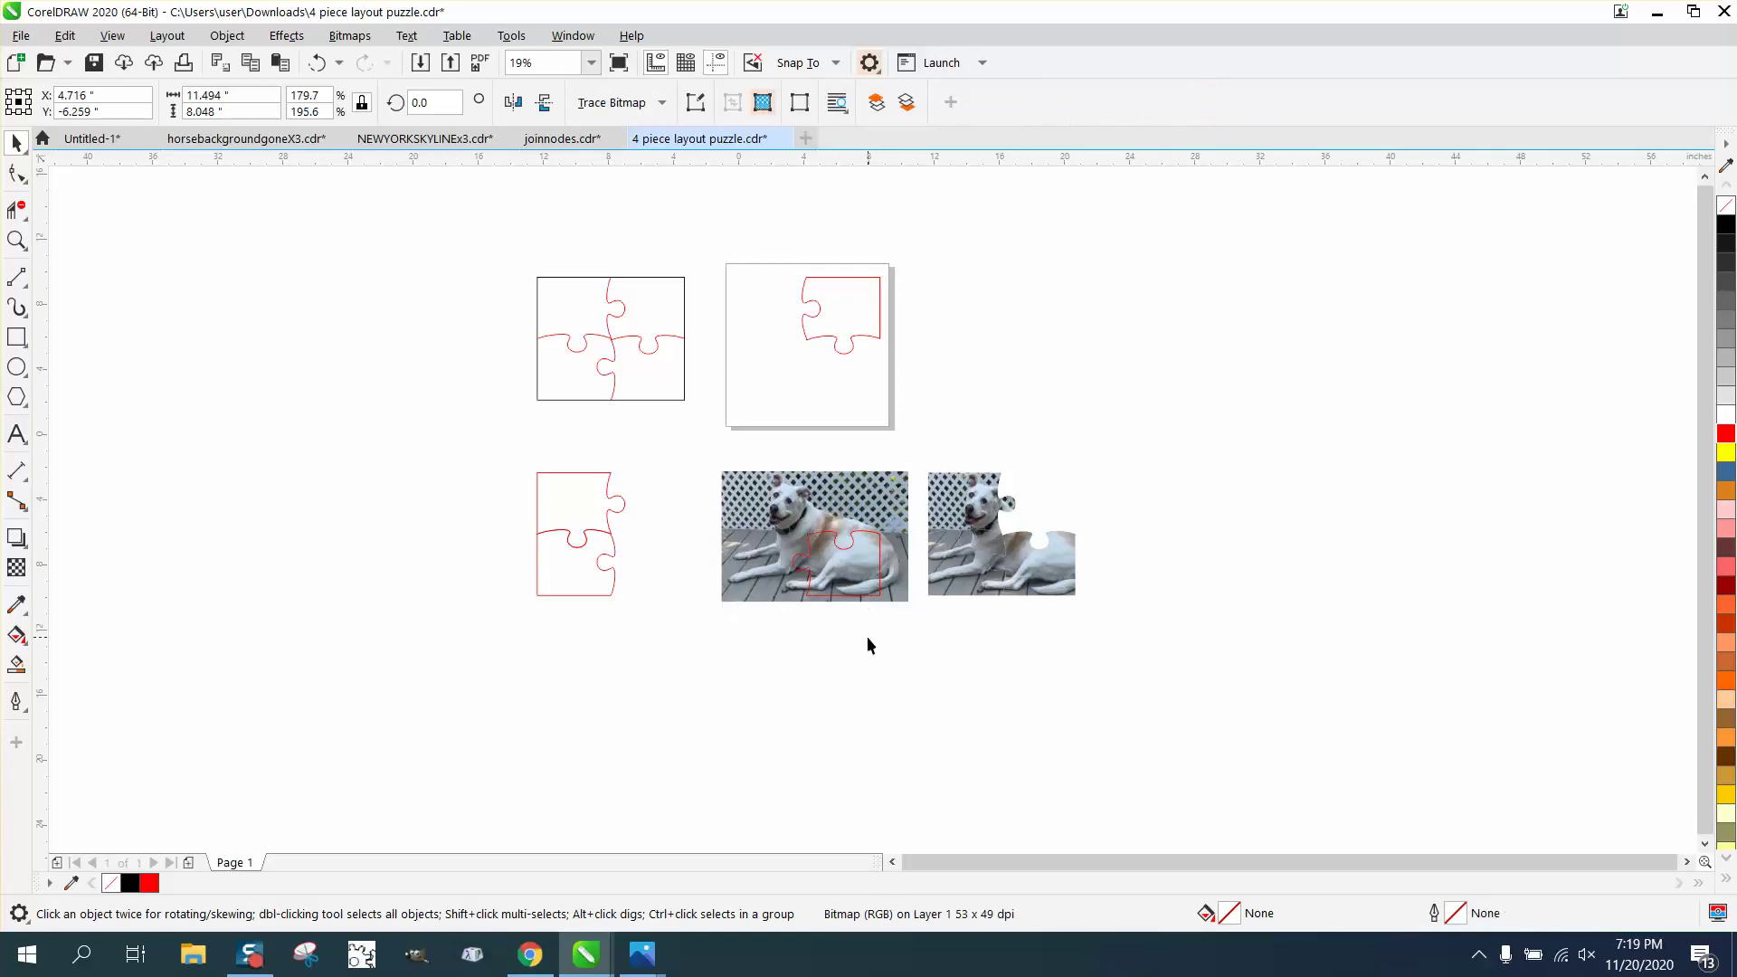
pyautogui.click(869, 573)
pyautogui.hotkey('ctrl', 'z')
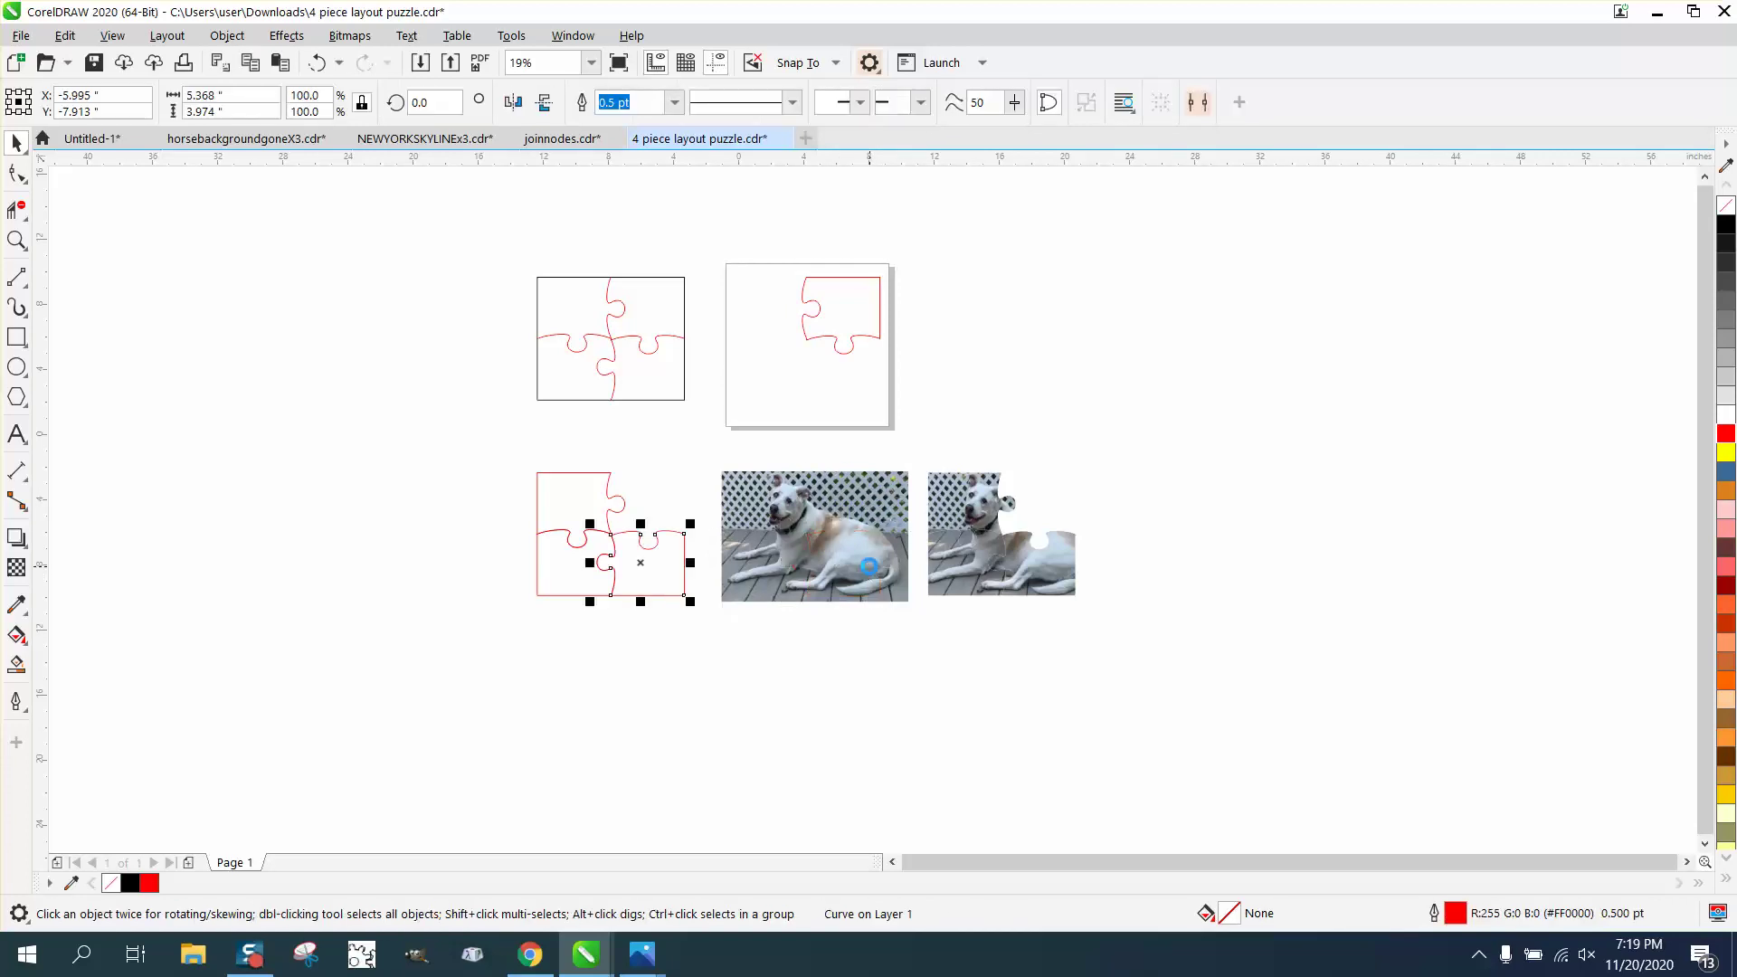
# Step: Intersect the top-right curve with the dog photo and shift the new piece 12" right
pyautogui.click(841, 345)
pyautogui.hotkey('ctrl', 'z')
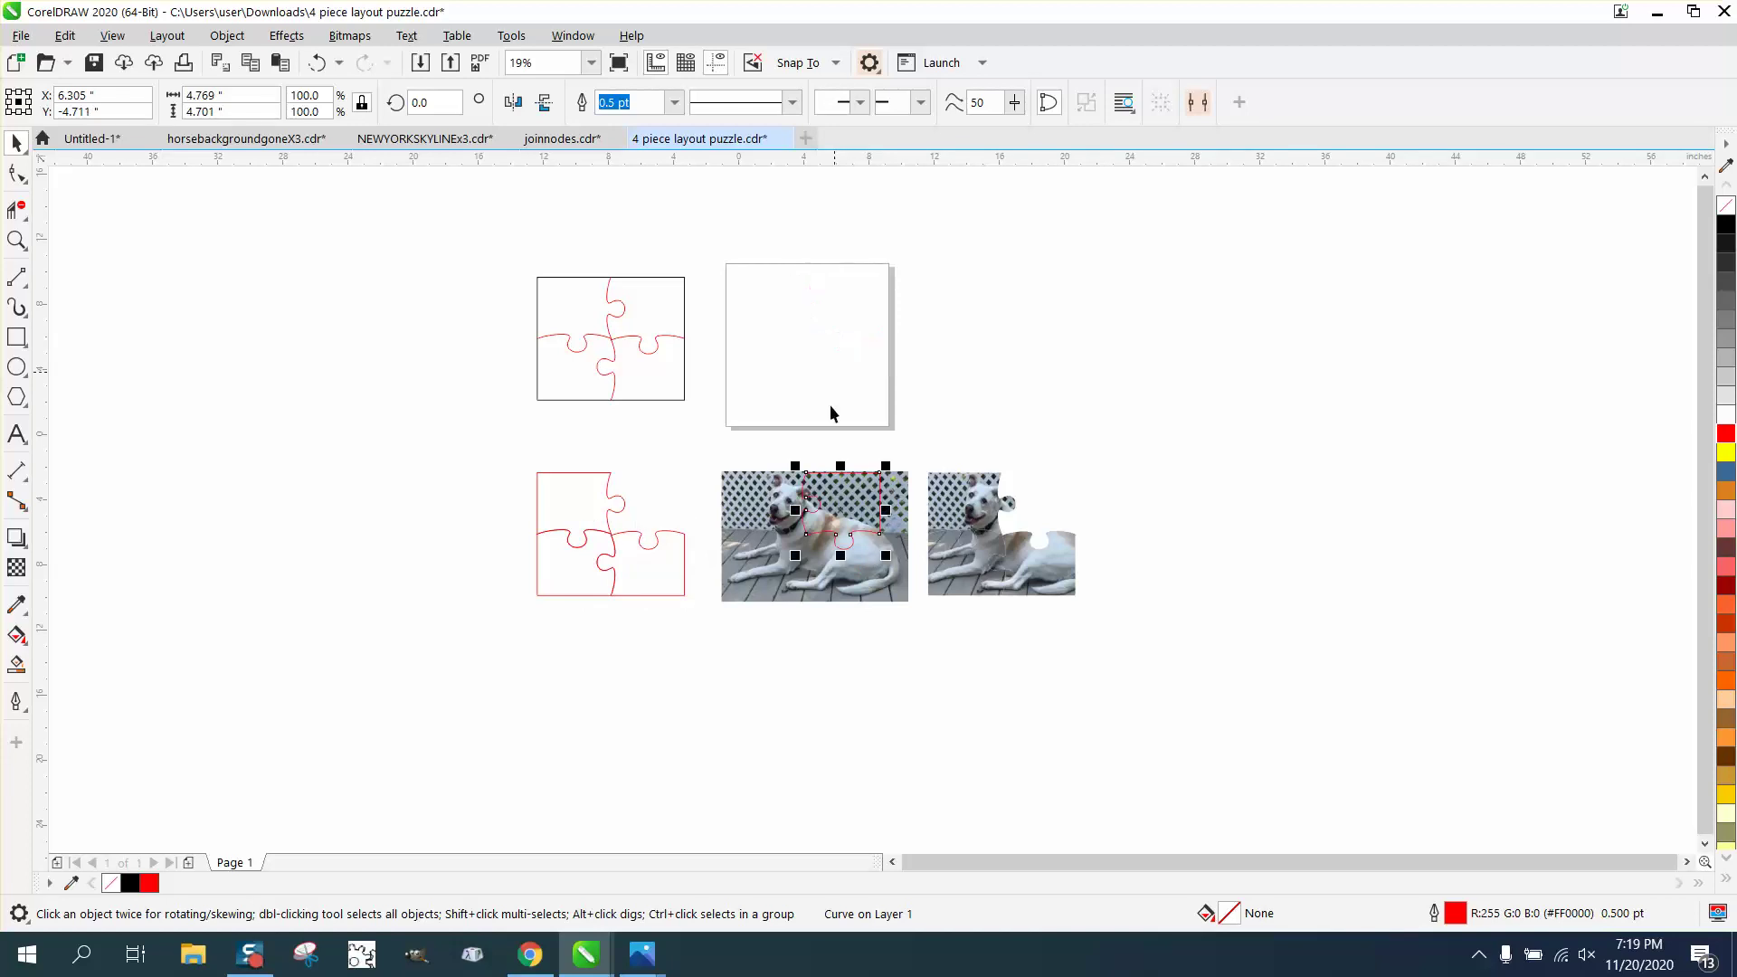
pyautogui.moveTo(710, 456); pyautogui.dragTo(812, 556)
pyautogui.moveTo(935, 612); pyautogui.dragTo(935, 613)
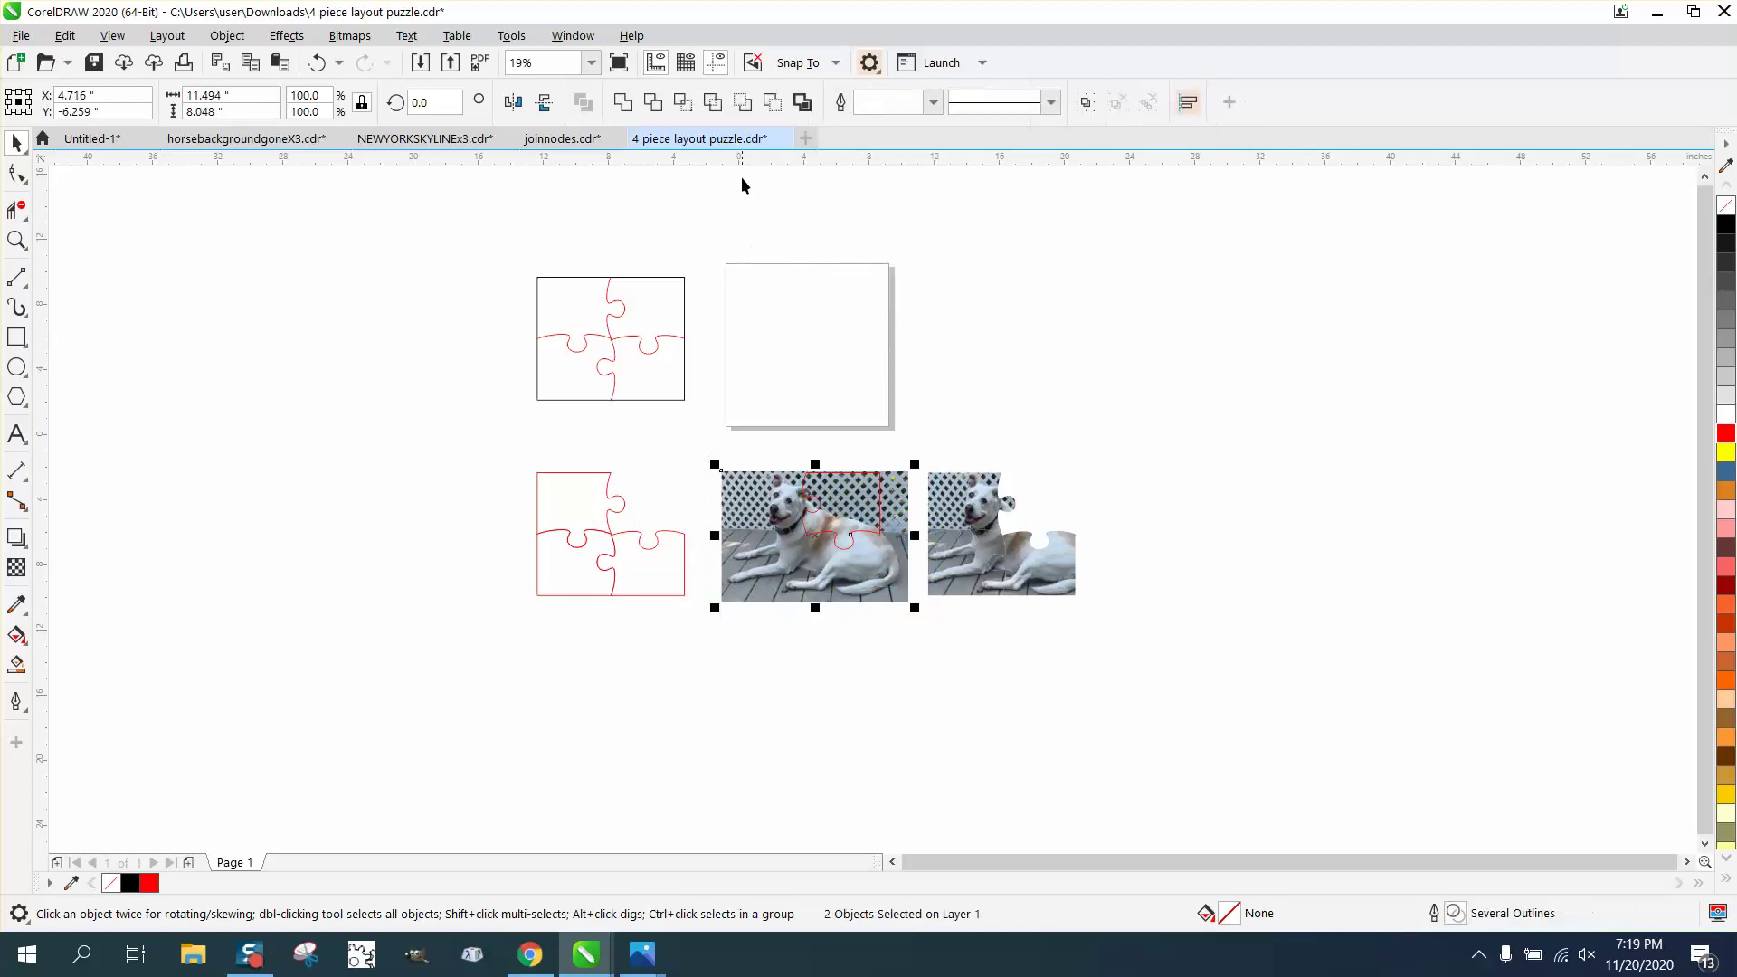
pyautogui.click(692, 105)
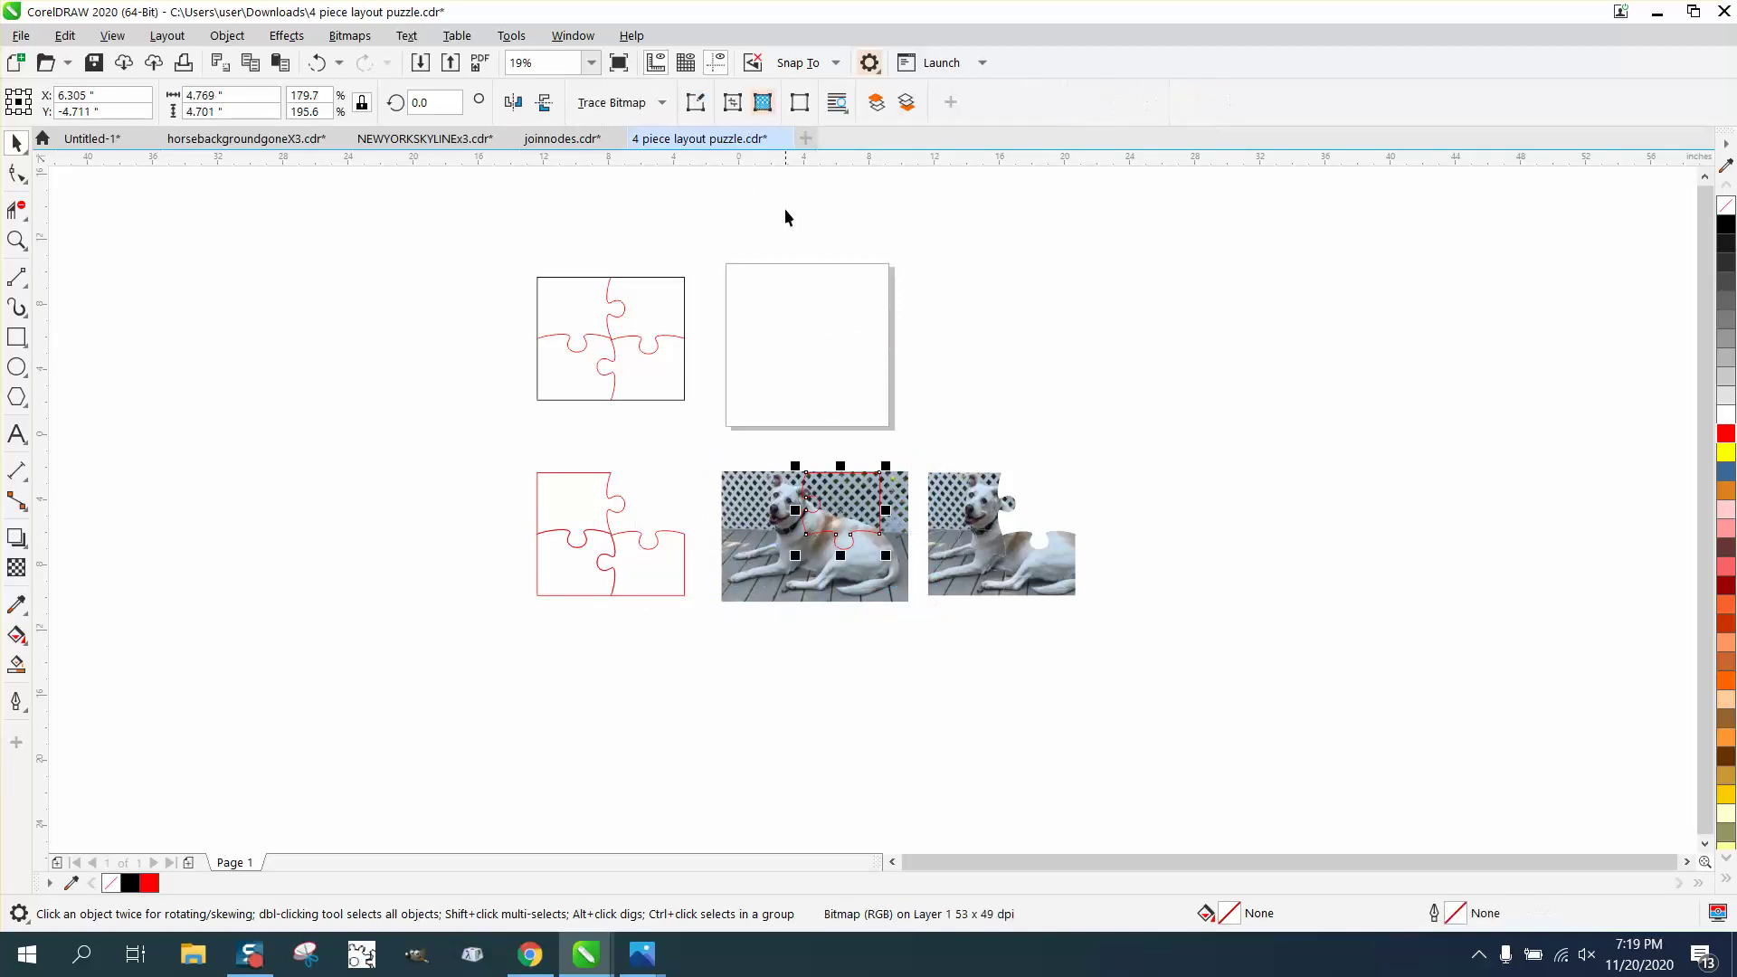
pyautogui.hotkey('shift', 'Right')
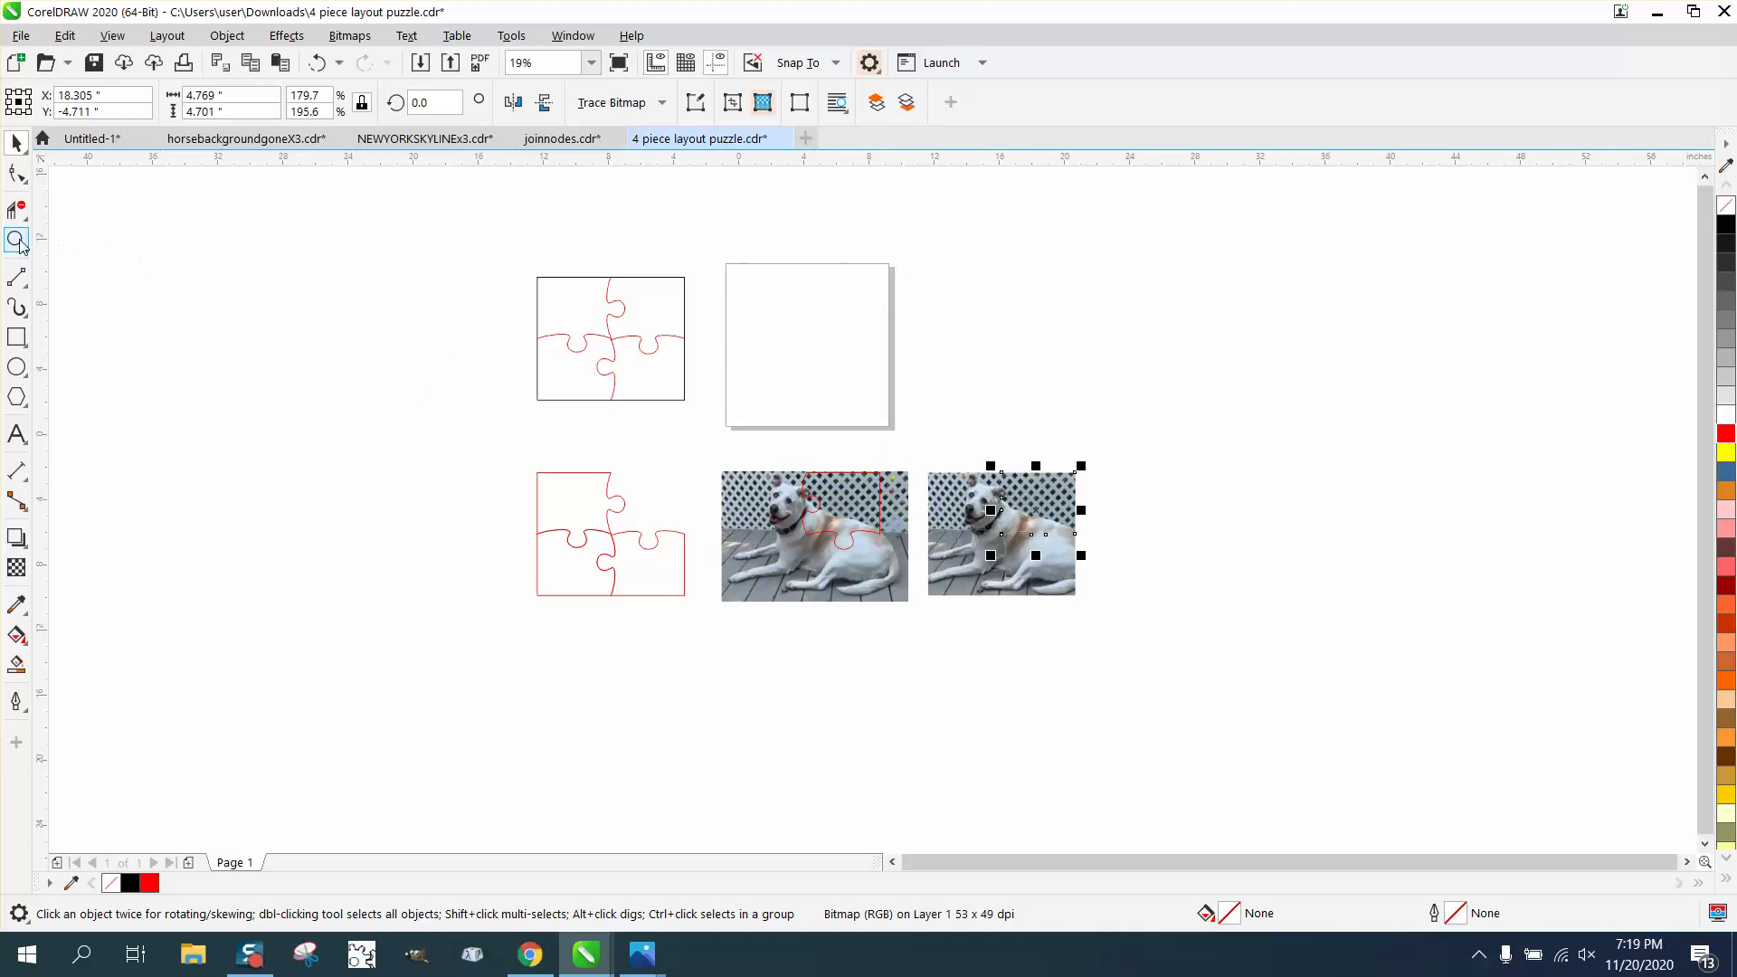
pyautogui.click(16, 240)
pyautogui.moveTo(912, 441); pyautogui.dragTo(1207, 664)
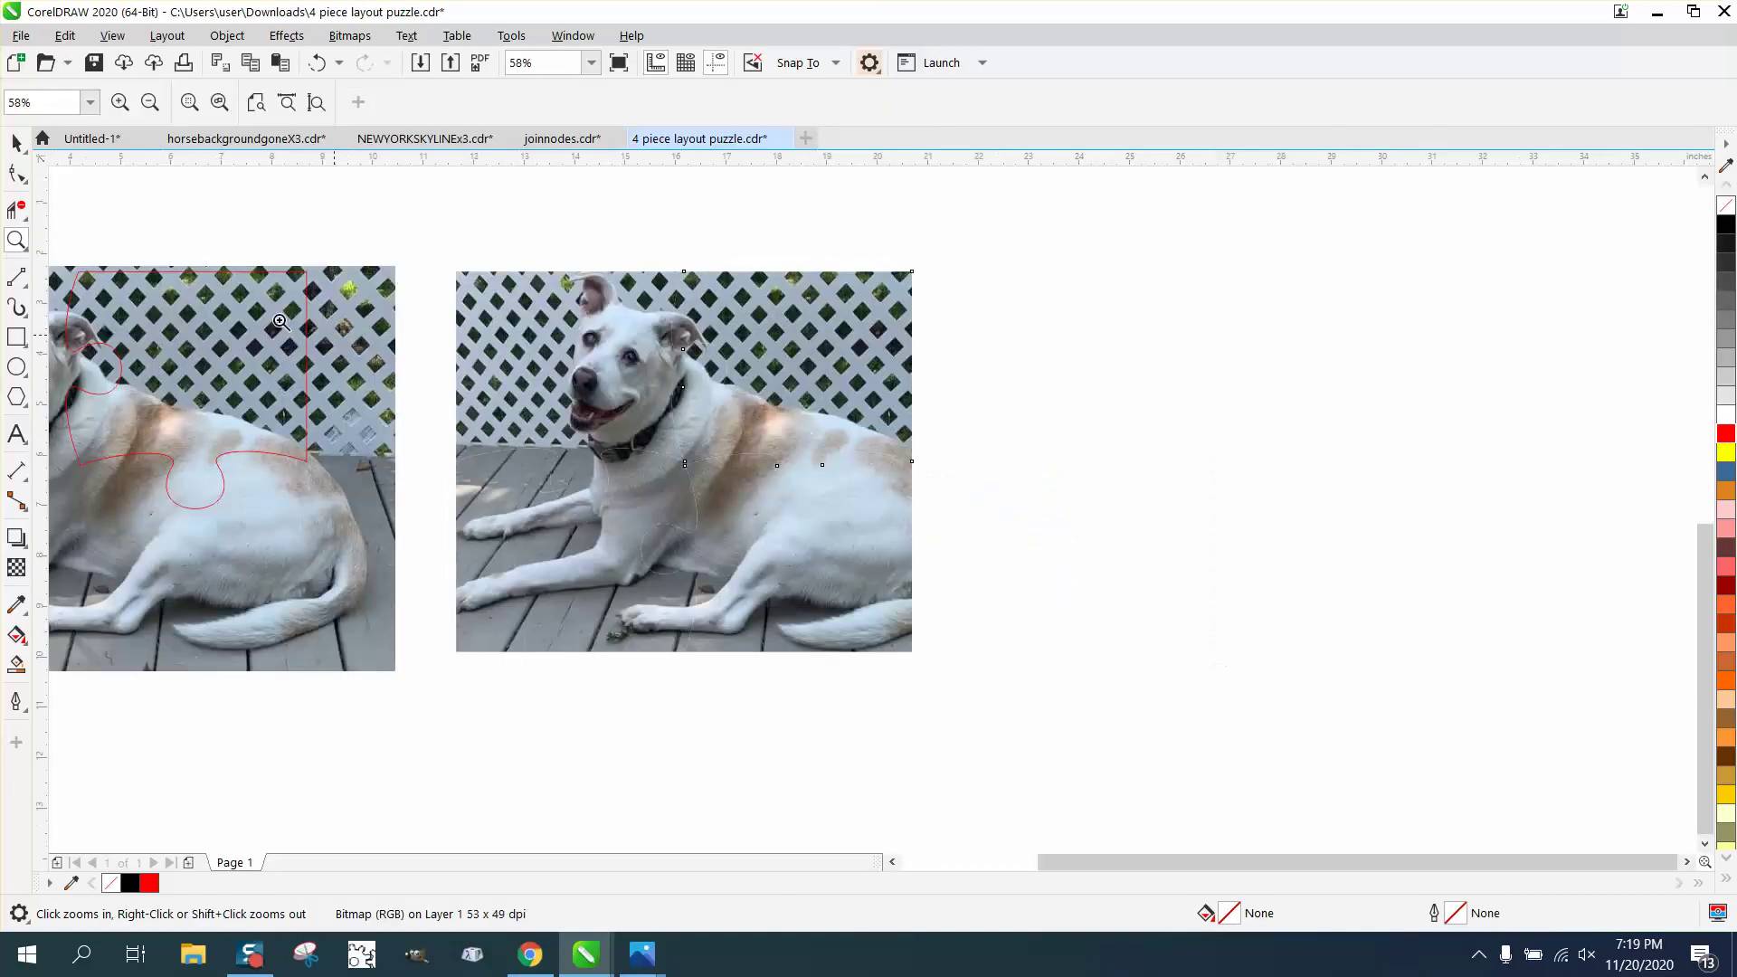
pyautogui.click(16, 142)
pyautogui.moveTo(808, 352); pyautogui.dragTo(1000, 347)
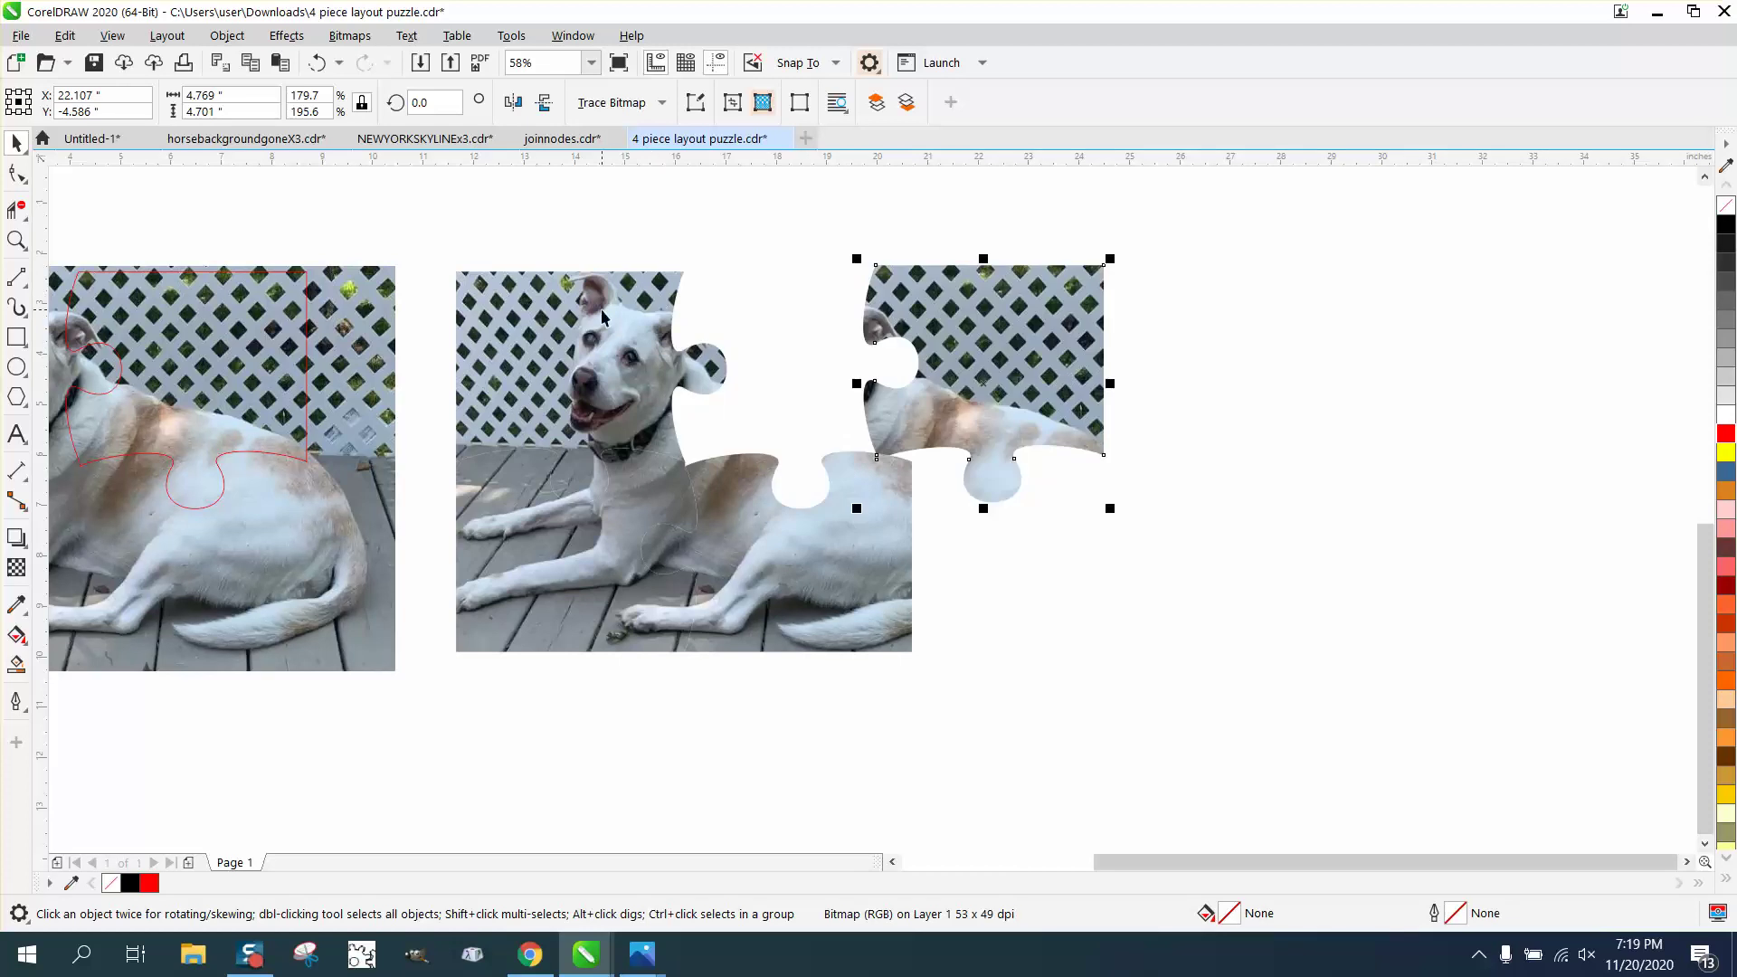
pyautogui.click(318, 63)
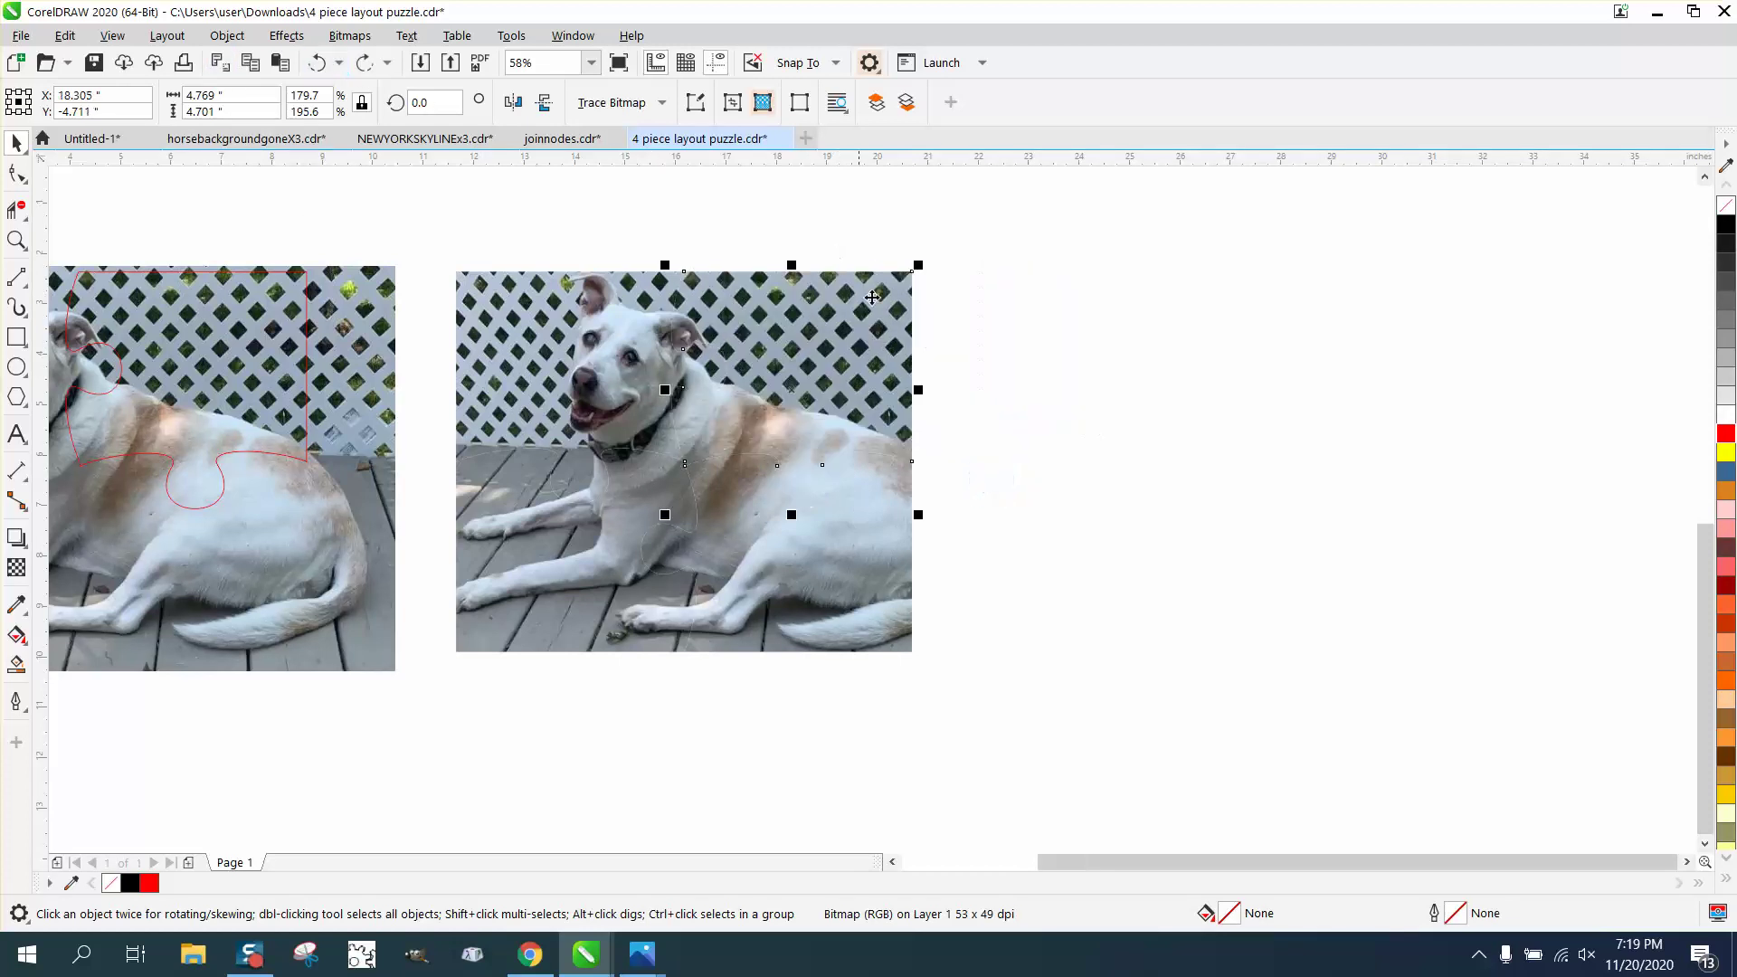
pyautogui.moveTo(900, 351); pyautogui.dragTo(1506, 351)
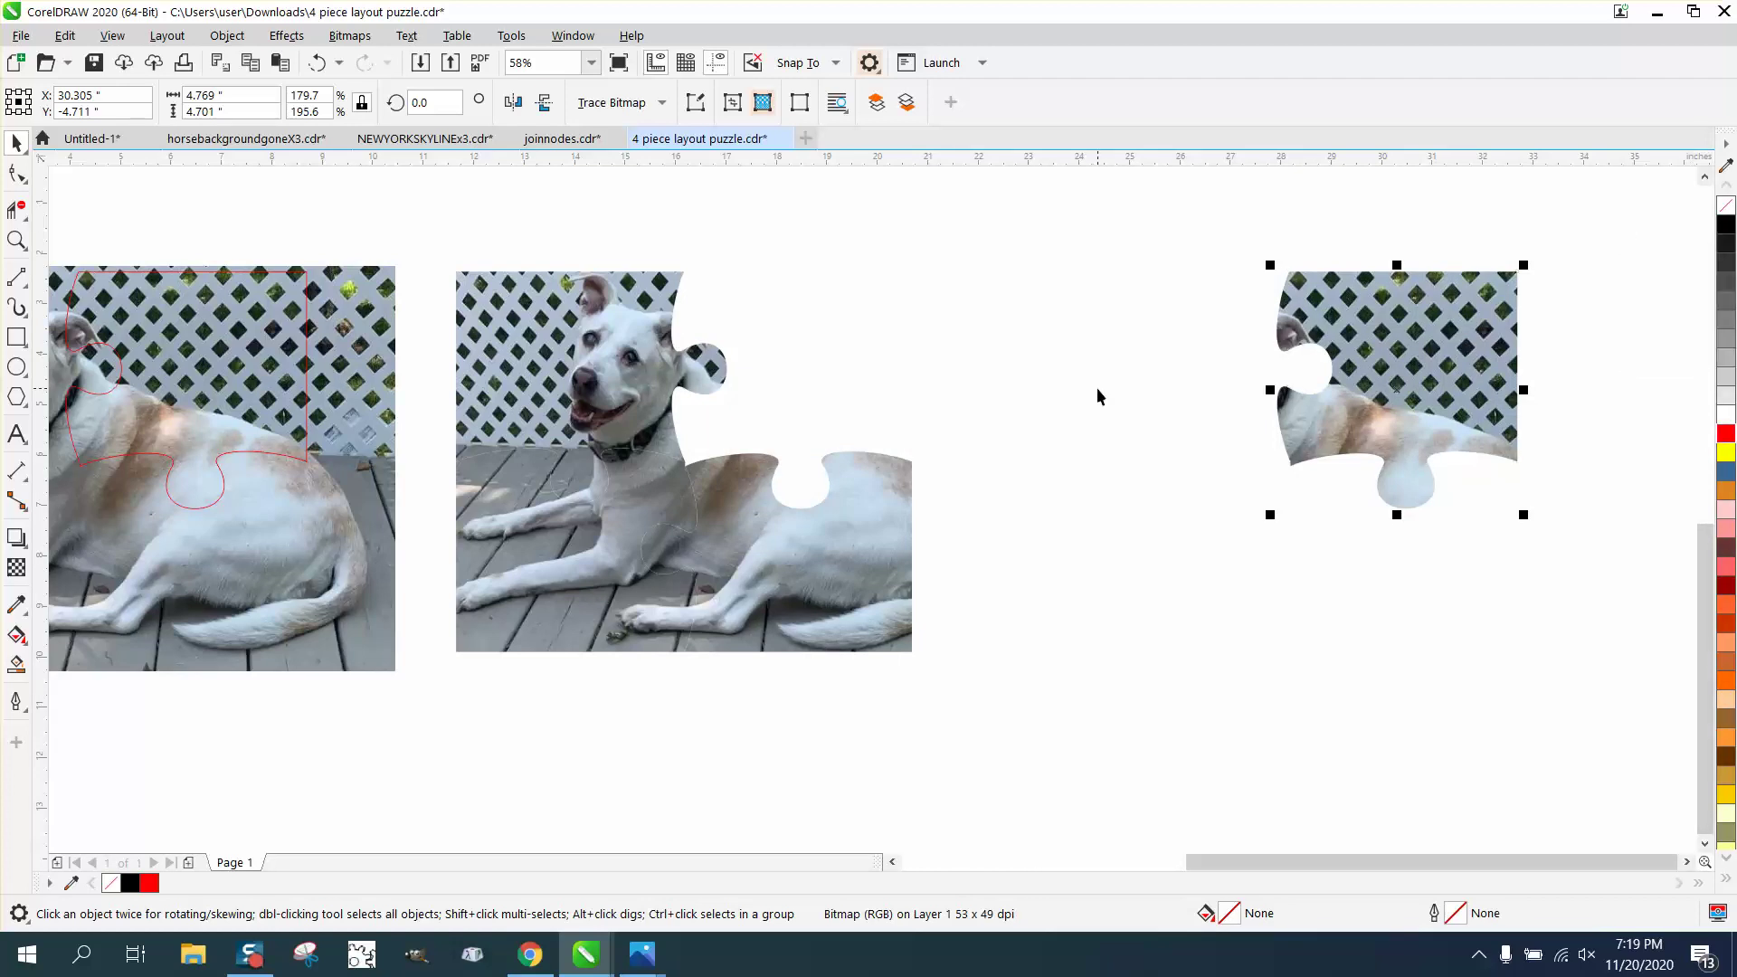
pyautogui.hotkey('ctrl', 'z')
# Step: Move the middle dog photo 12" down out of the way
pyautogui.scroll(-2, 1057, 389)
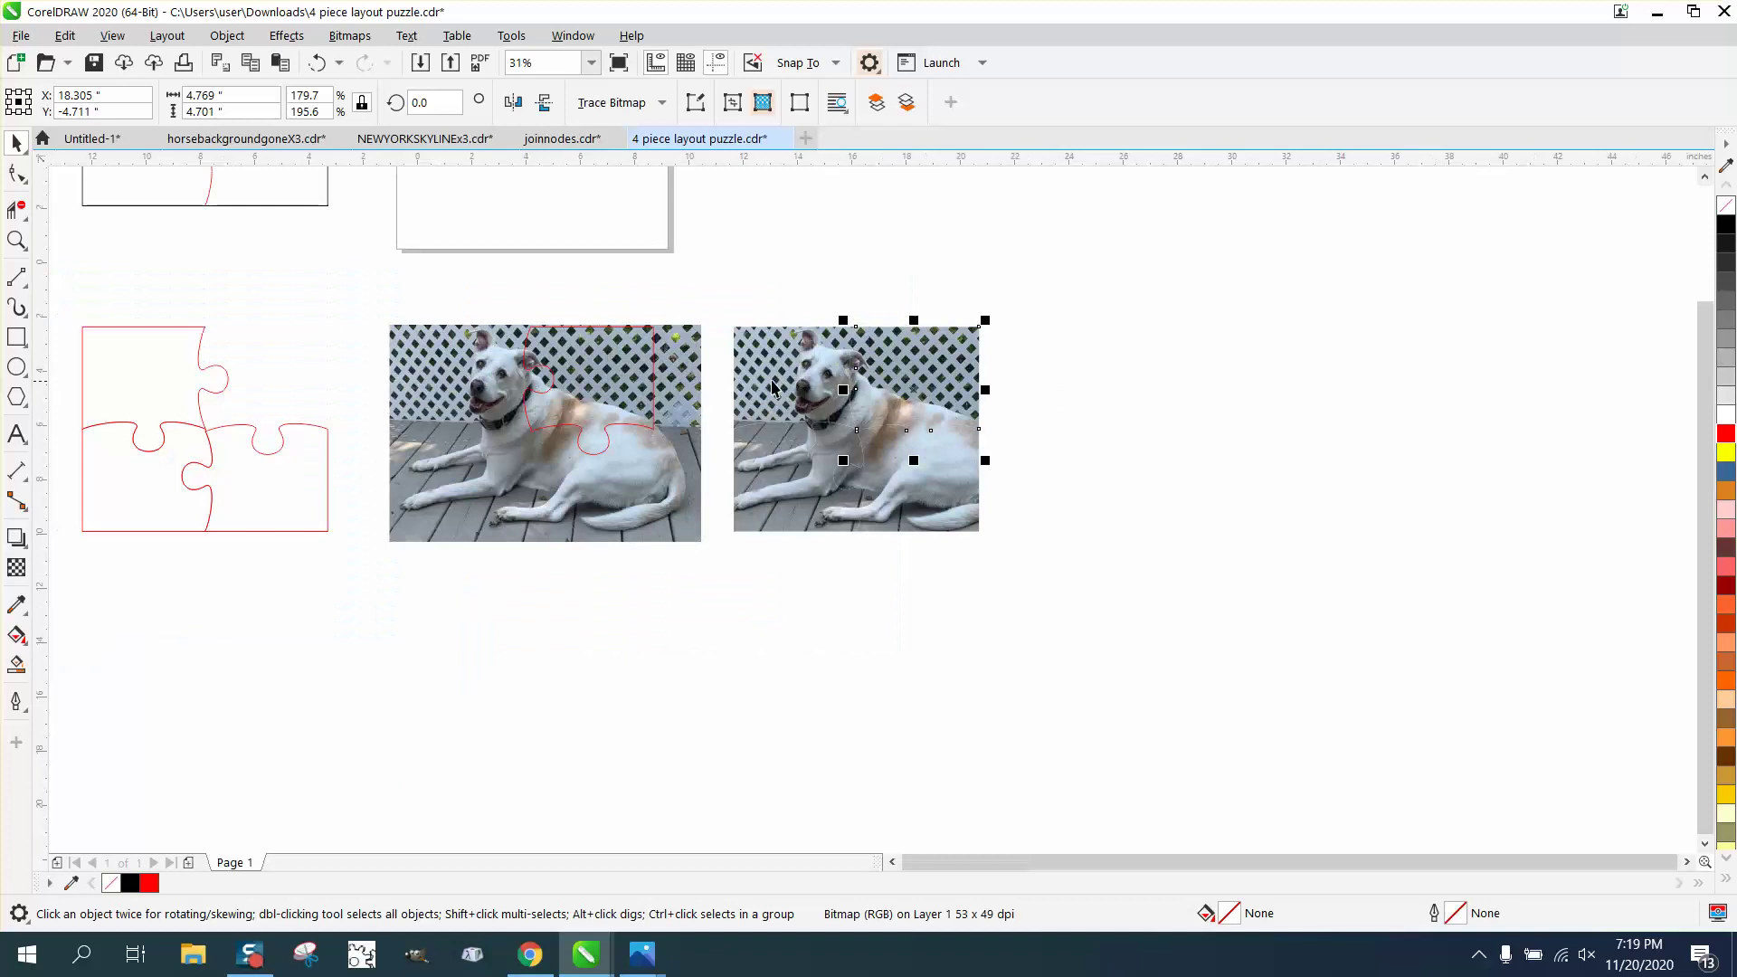
pyautogui.click(686, 346)
pyautogui.press('Down')
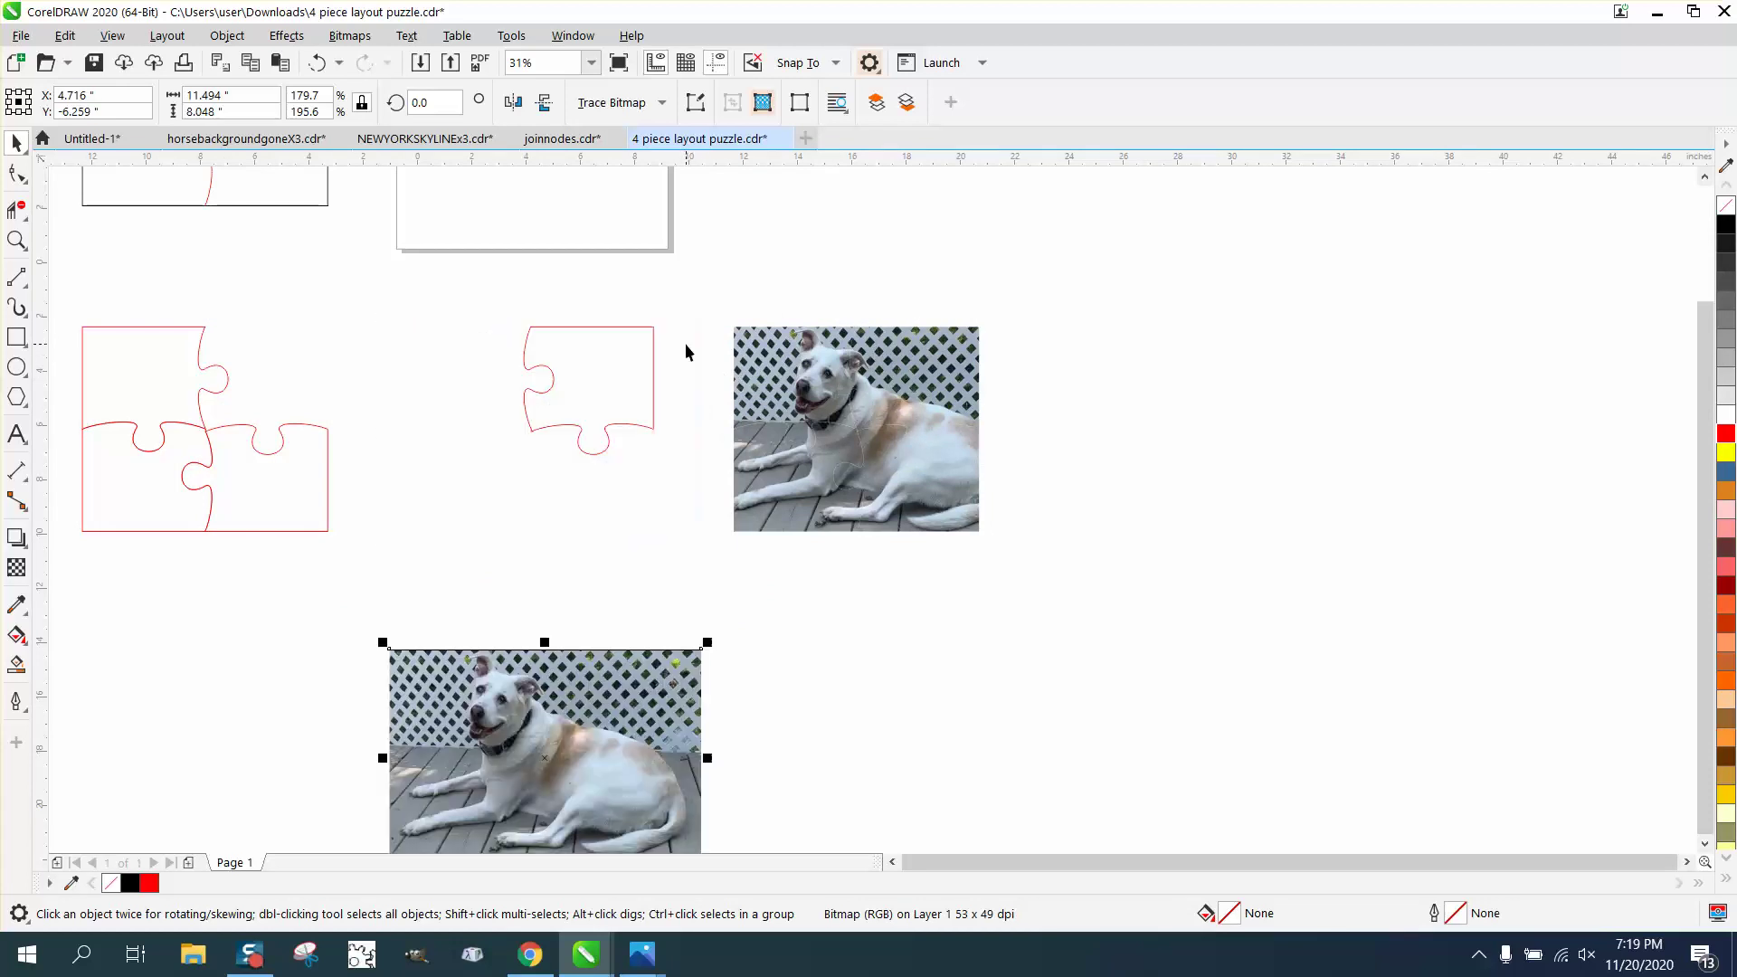
# Step: Gather the four red puzzle pieces and move the outline 12" right over the right photo
pyautogui.moveTo(61, 318); pyautogui.dragTo(341, 539)
pyautogui.press('Right')
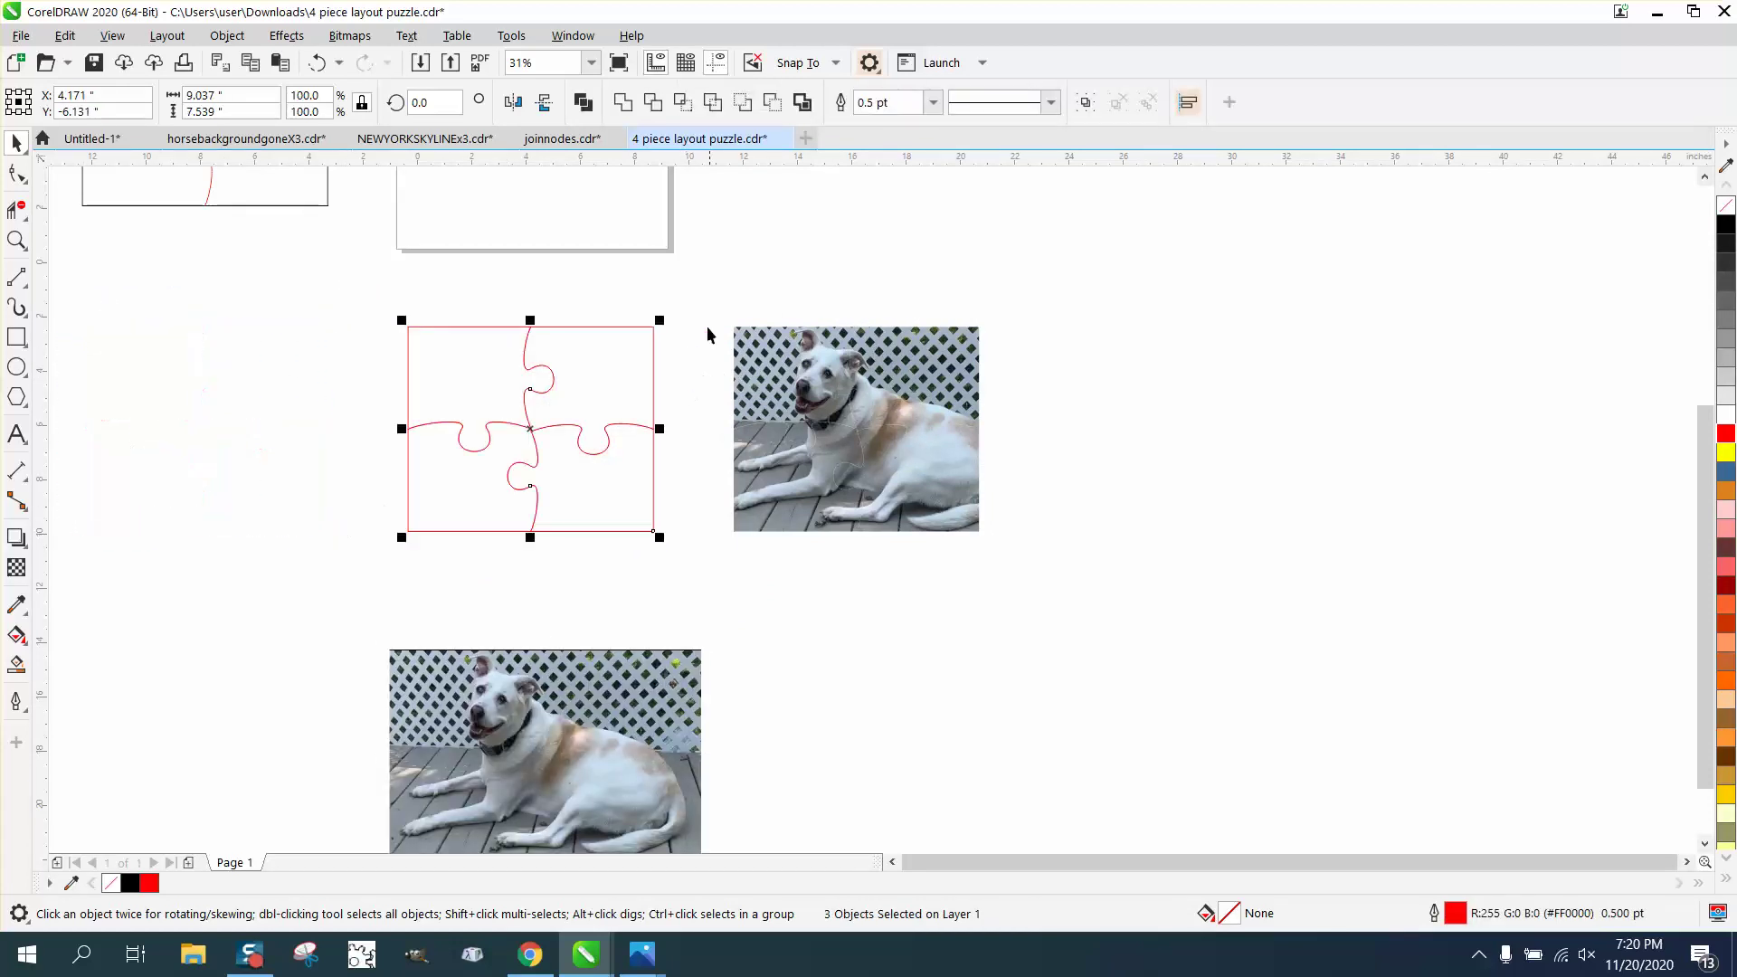
pyautogui.moveTo(356, 301); pyautogui.dragTo(688, 546)
pyautogui.press('Right')
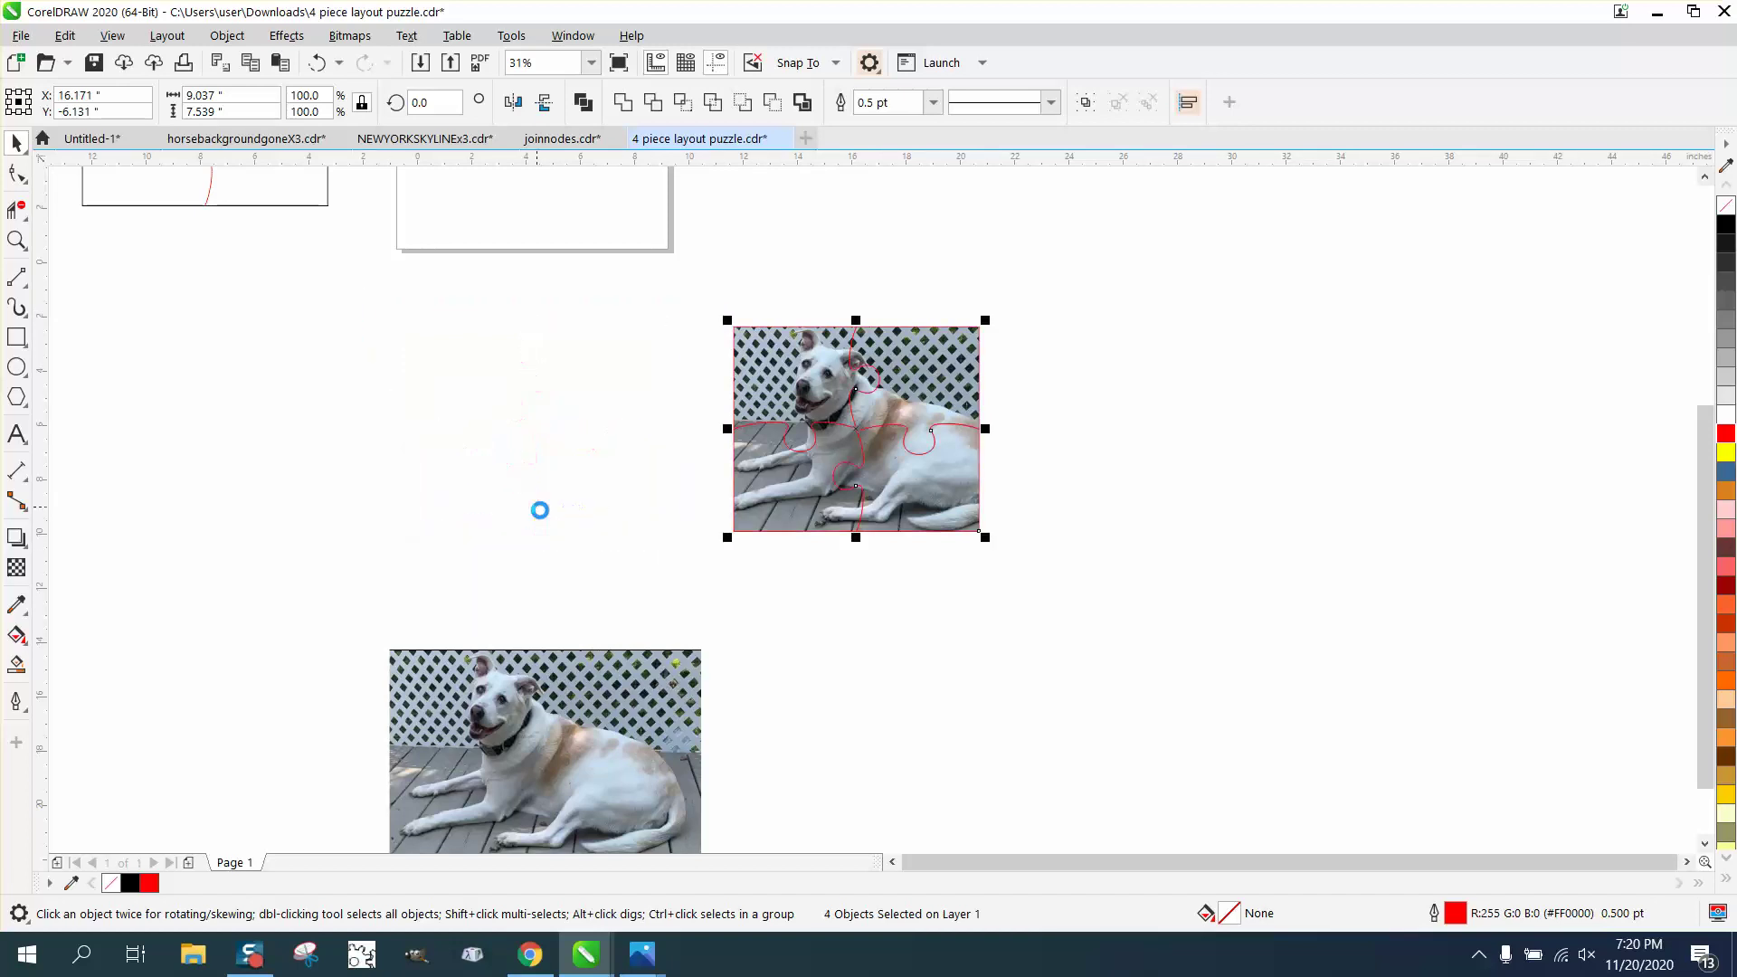
pyautogui.press('z')
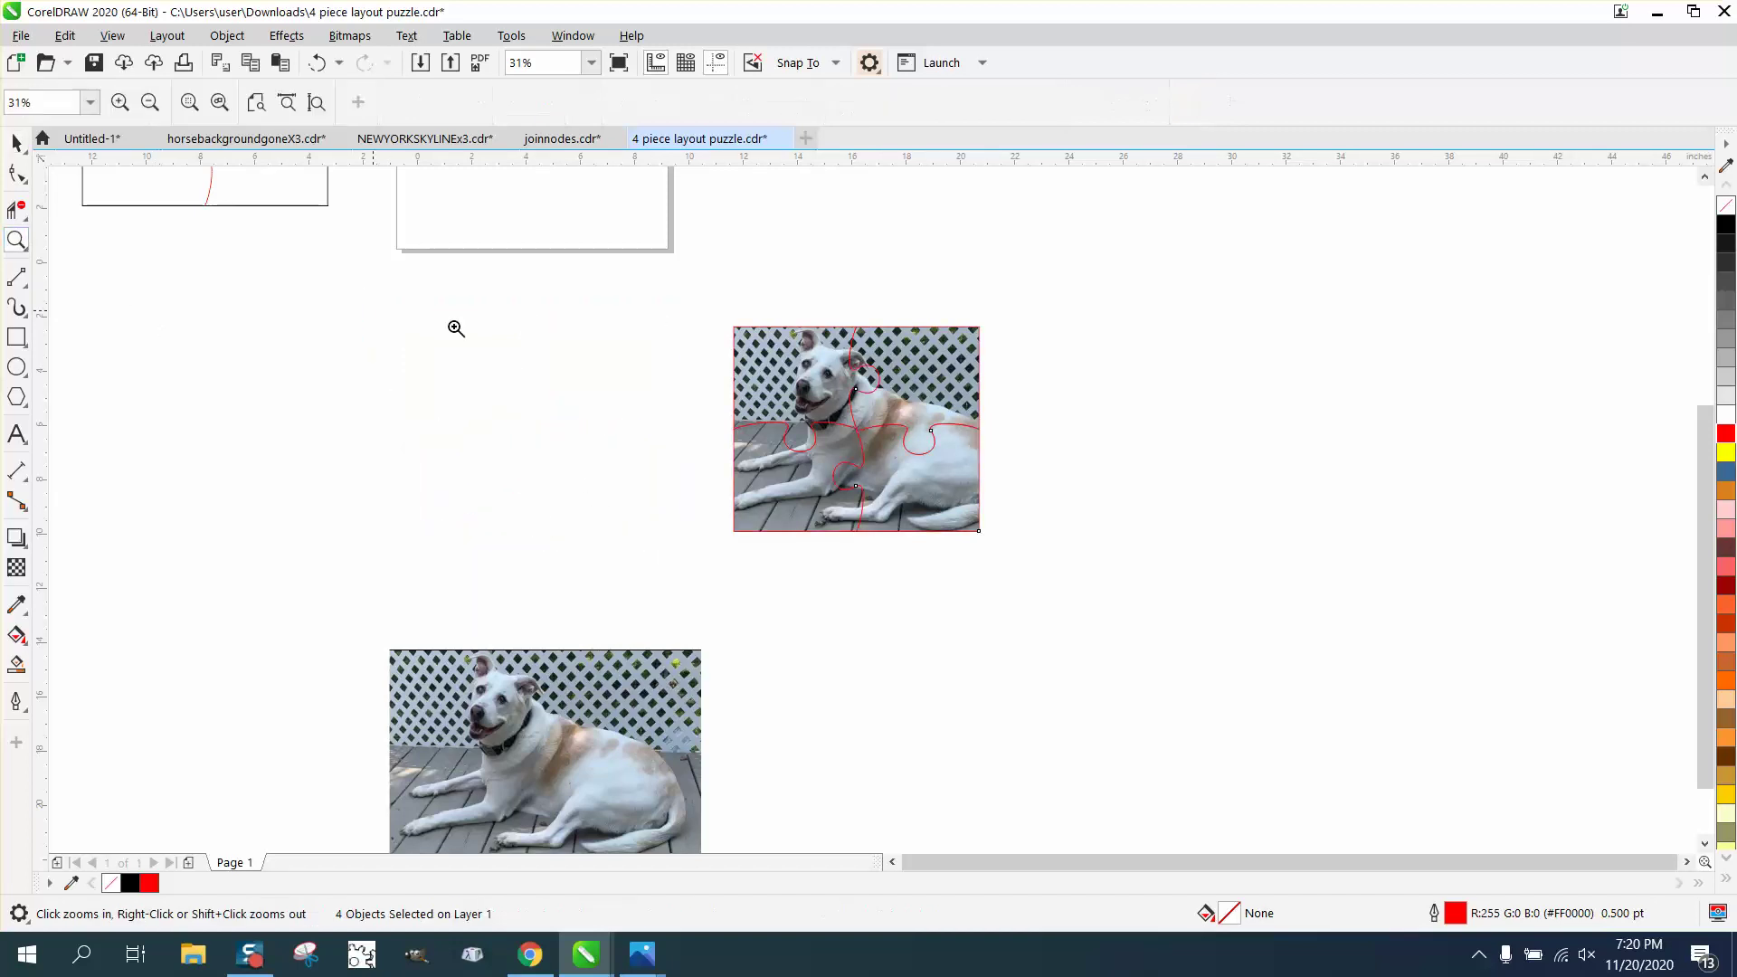
pyautogui.moveTo(707, 333); pyautogui.dragTo(1105, 568)
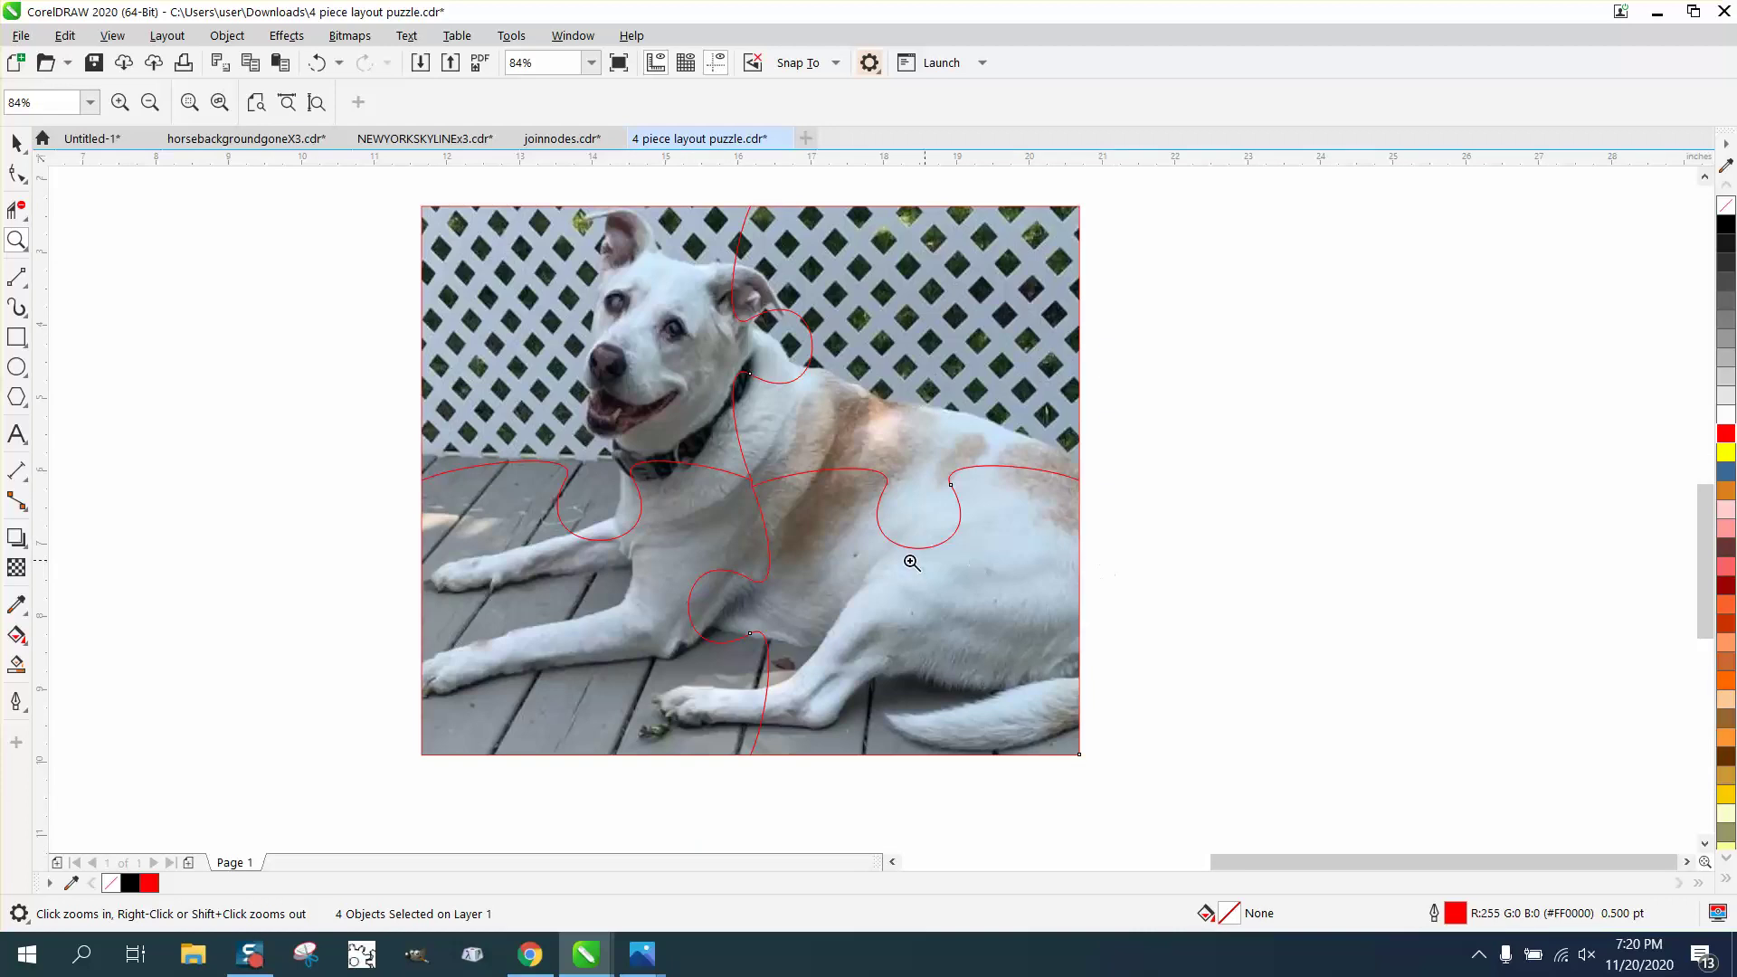
pyautogui.click(20, 148)
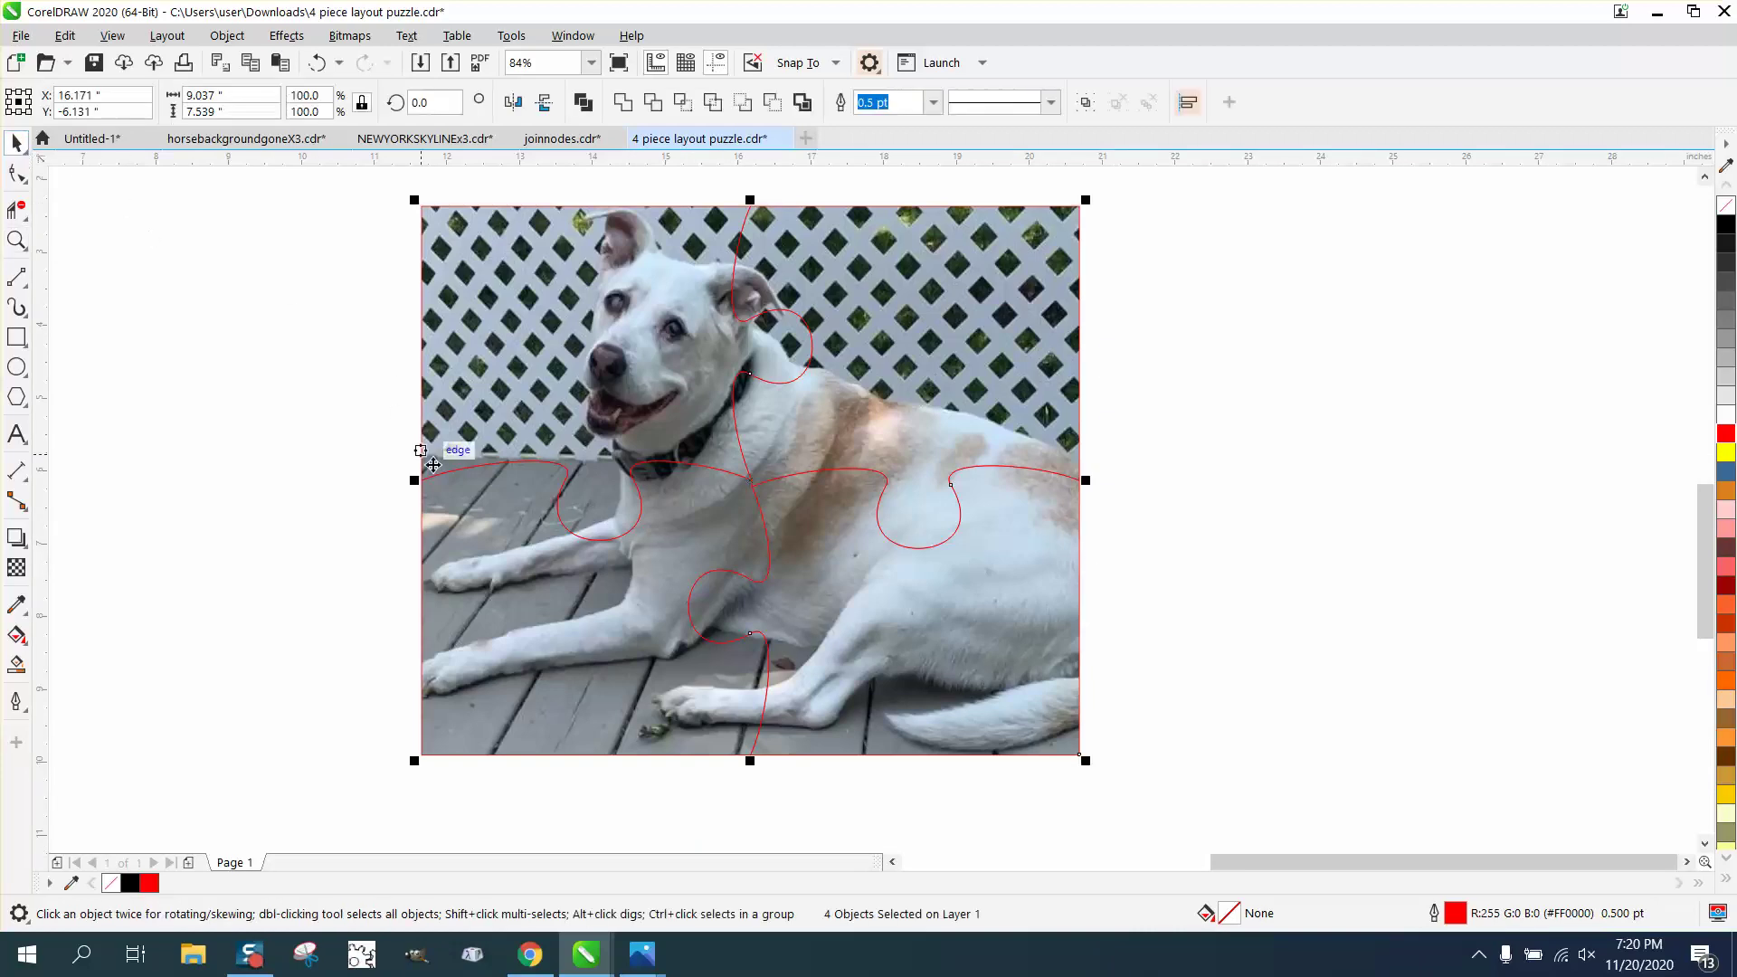
pyautogui.click(368, 491)
pyautogui.moveTo(412, 482); pyautogui.dragTo(803, 773)
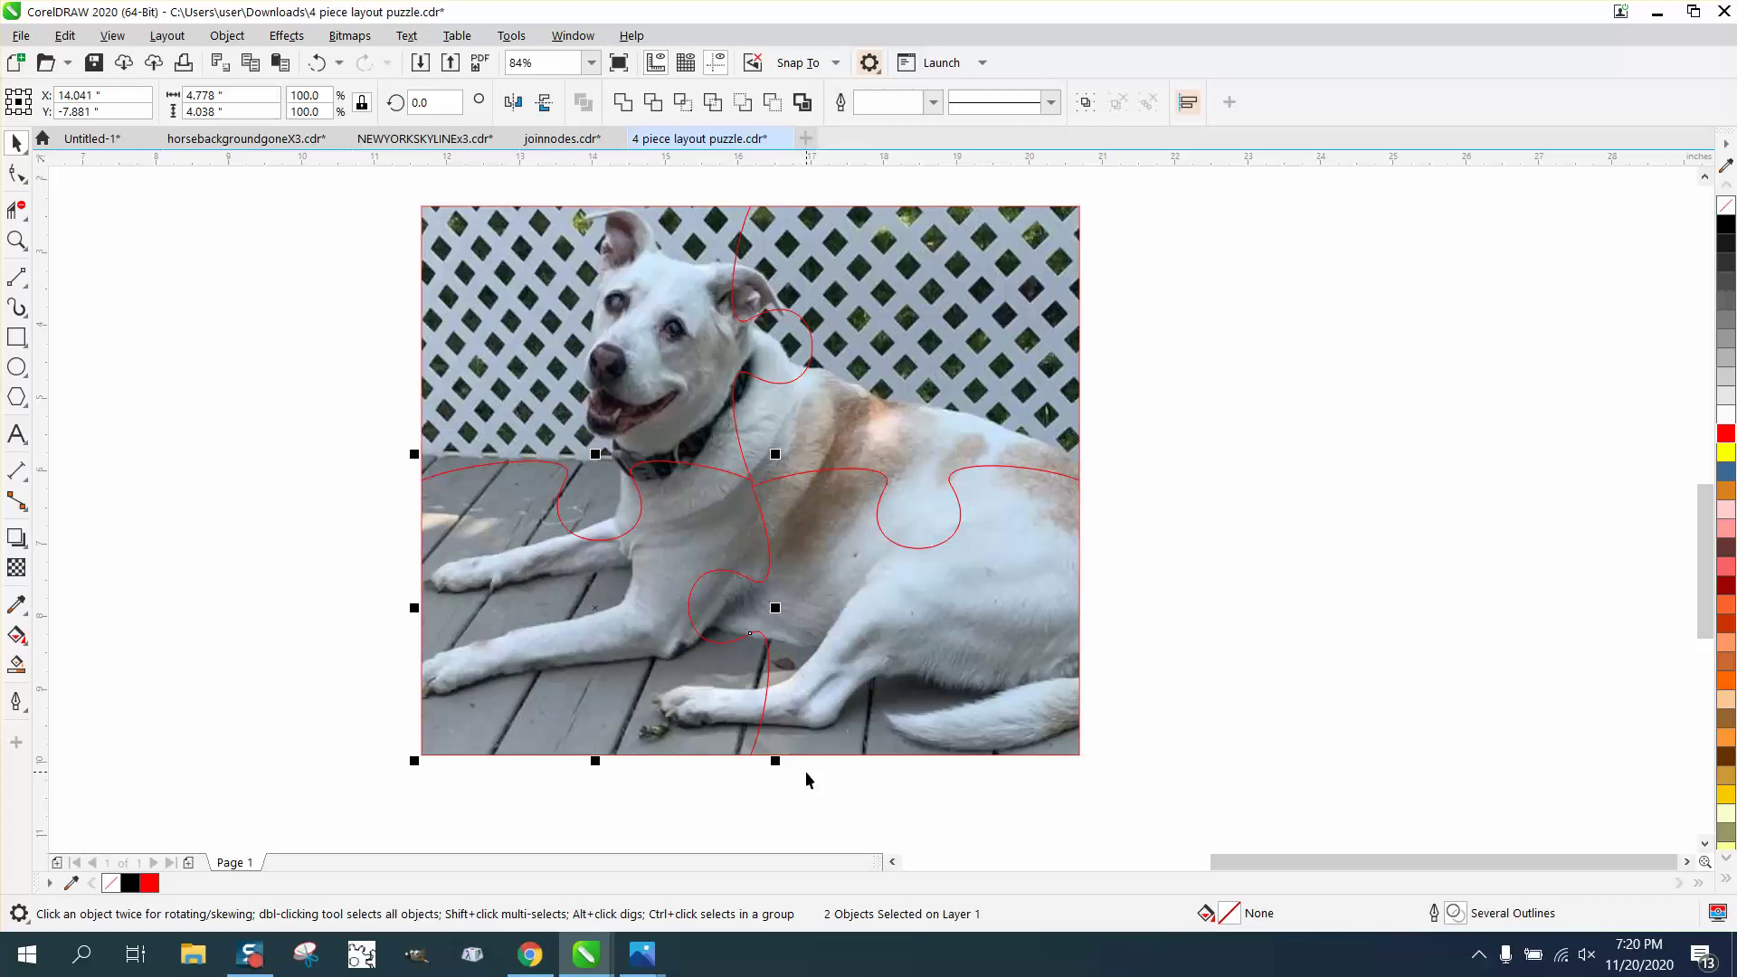
pyautogui.press('Down')
pyautogui.scroll(-3, 724, 618)
pyautogui.scroll(-3, 723, 618)
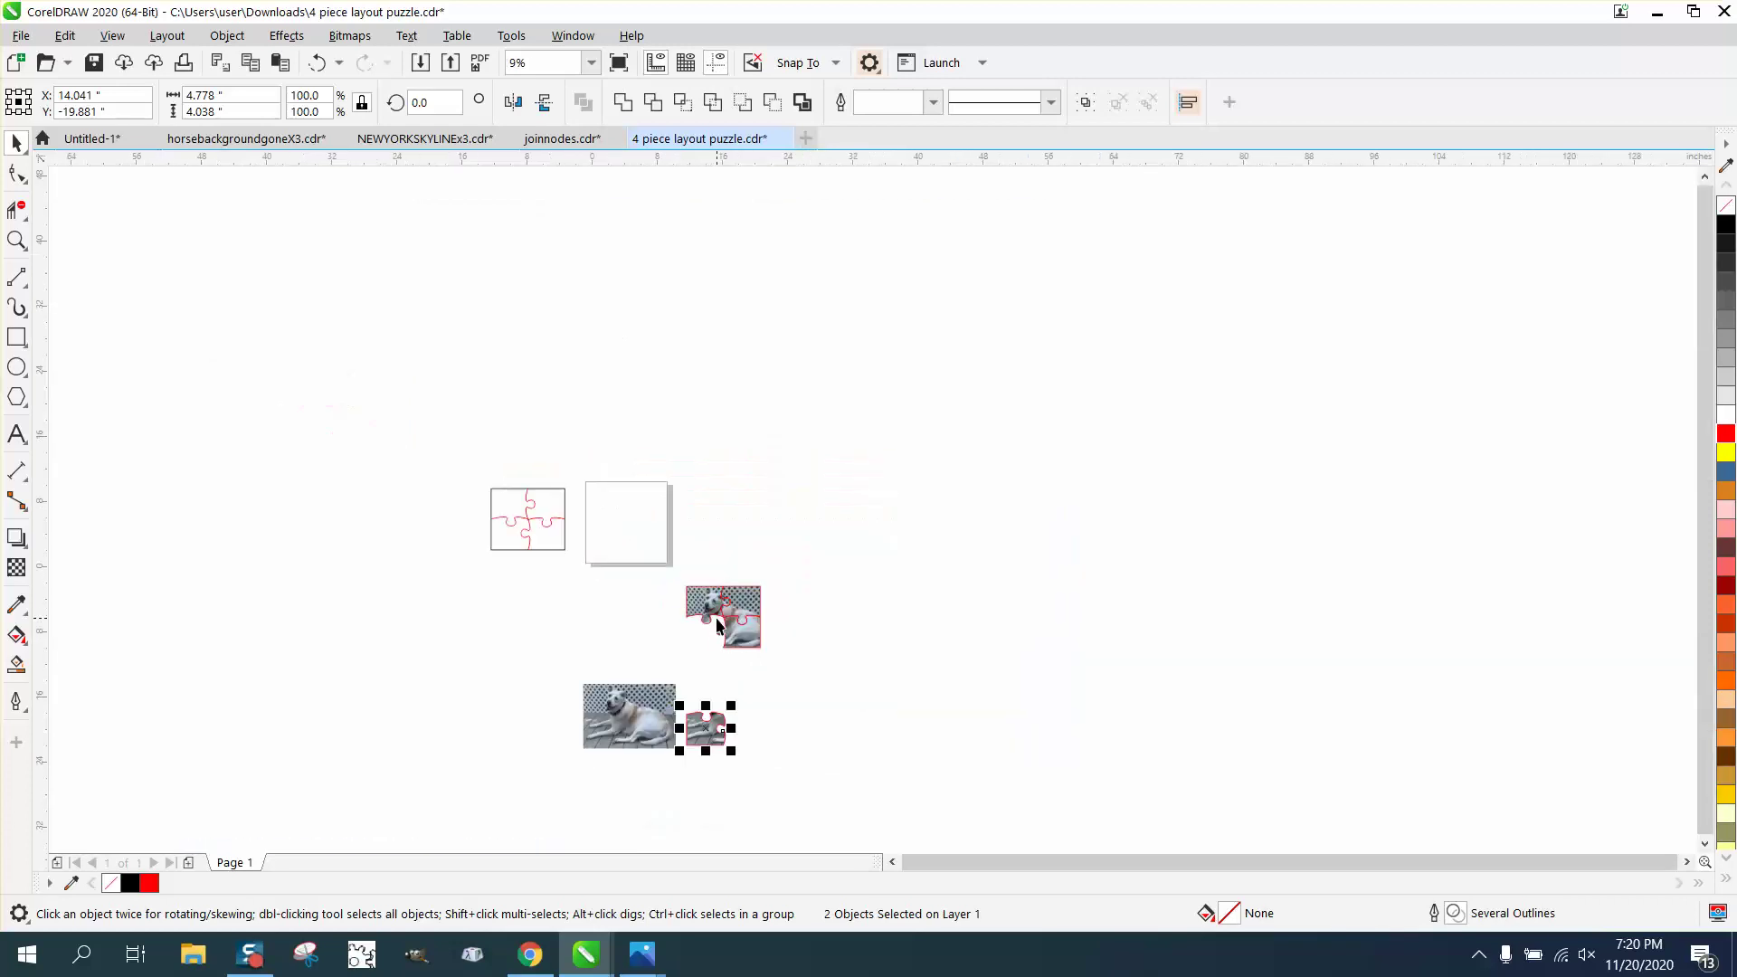
pyautogui.click(16, 240)
pyautogui.moveTo(691, 702); pyautogui.dragTo(783, 777)
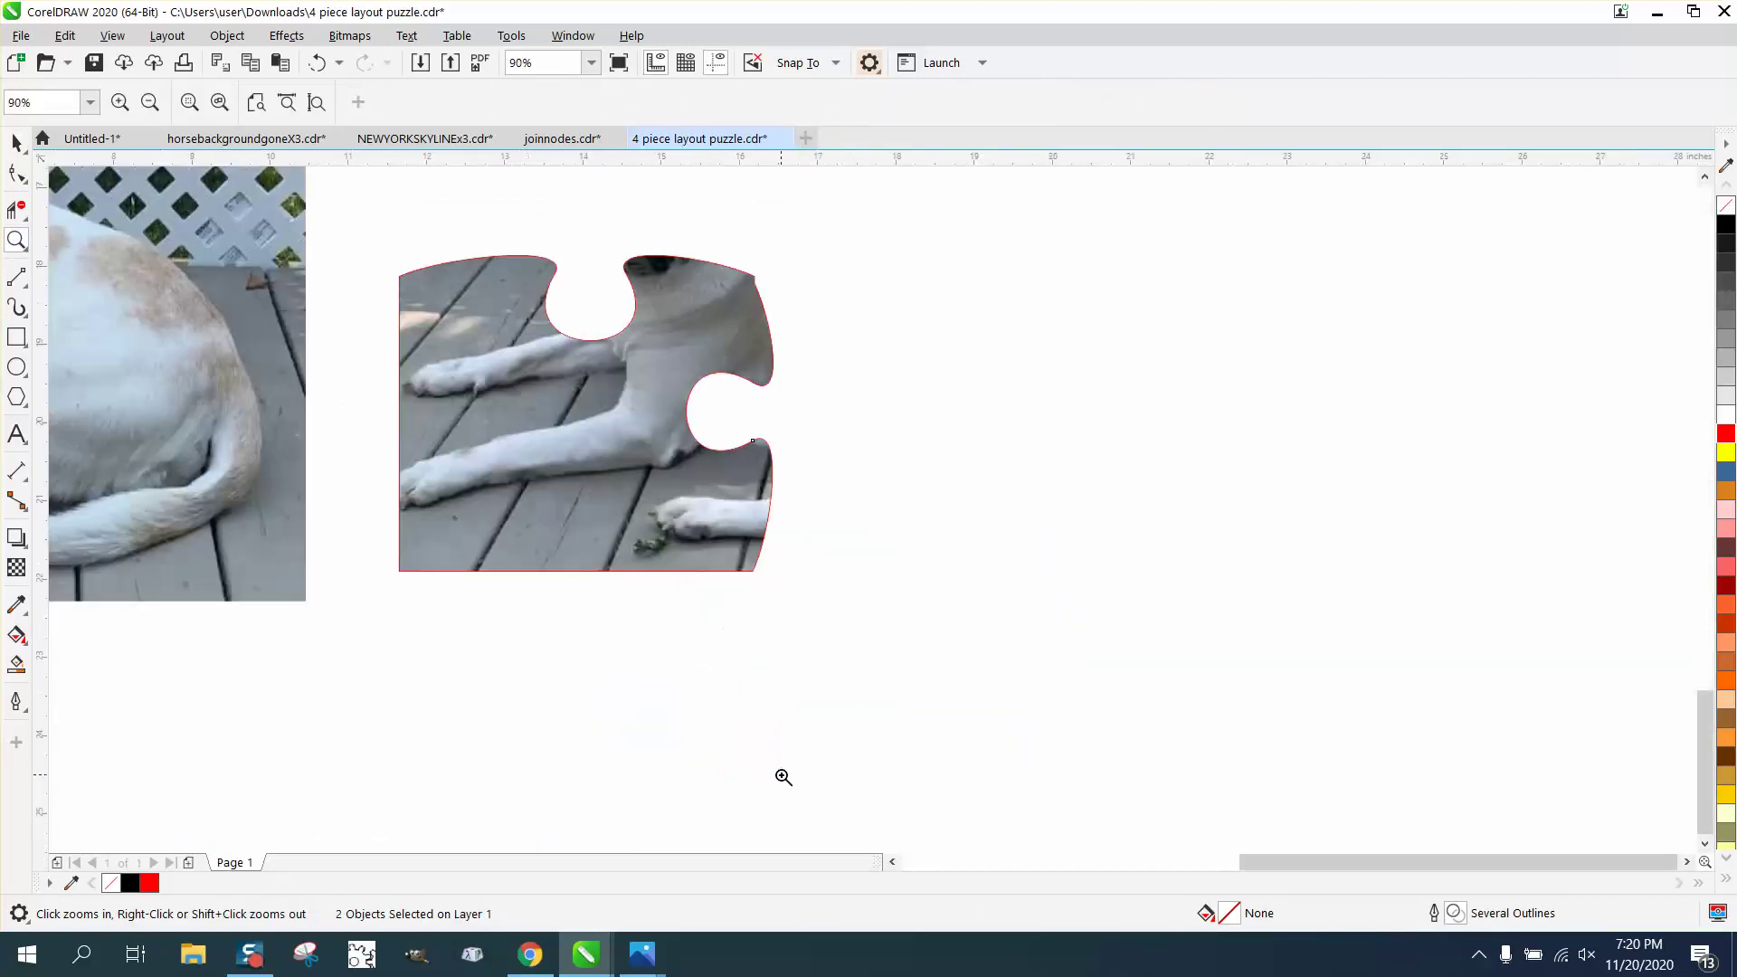
pyautogui.rightClick(667, 415)
pyautogui.rightClick(541, 418)
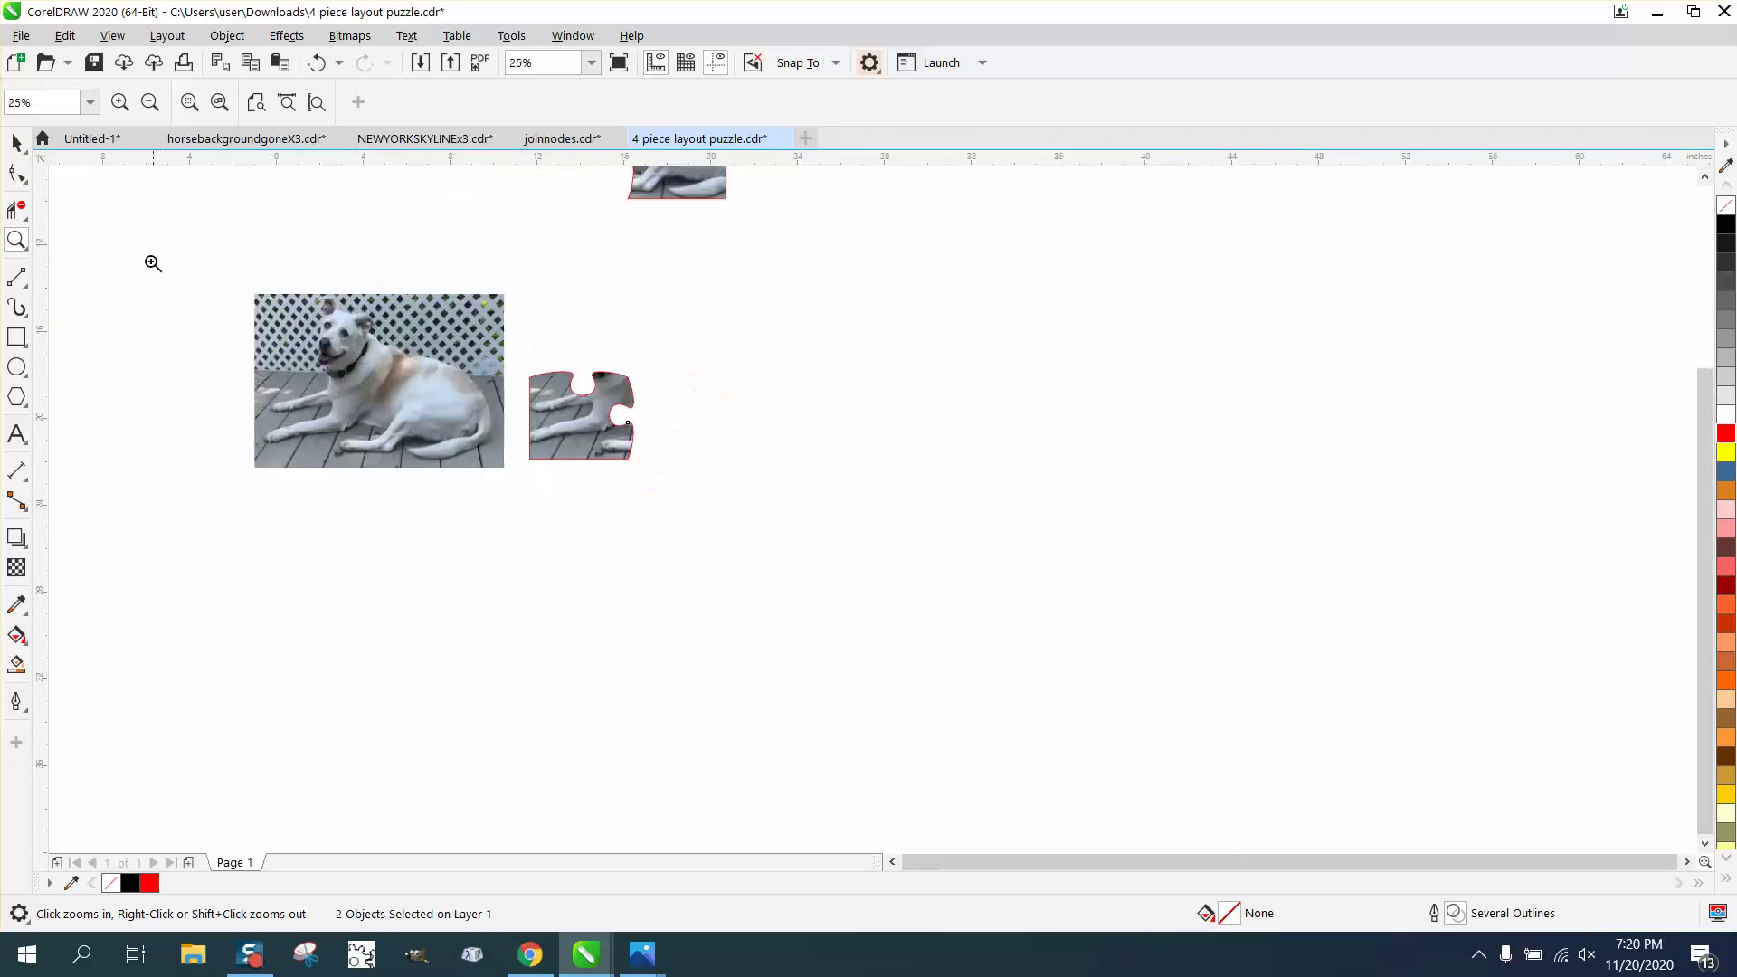
pyautogui.click(17, 142)
pyautogui.hotkey('ctrl', 'z')
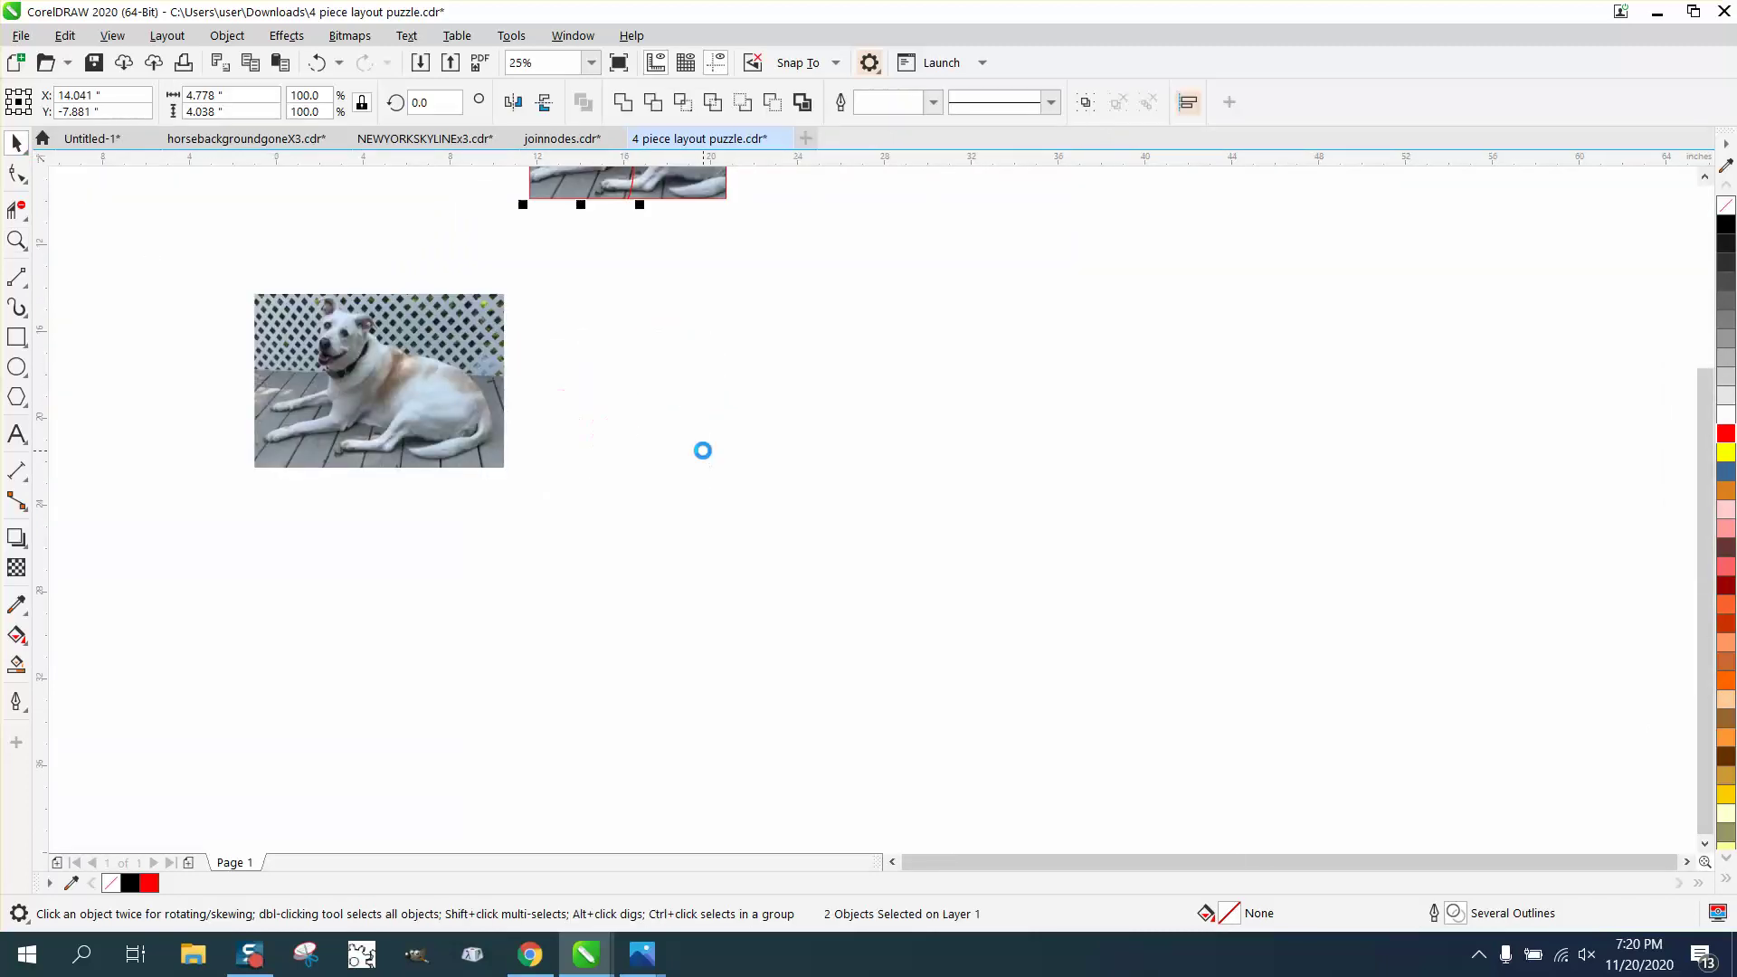
pyautogui.scroll(-1, 745, 464)
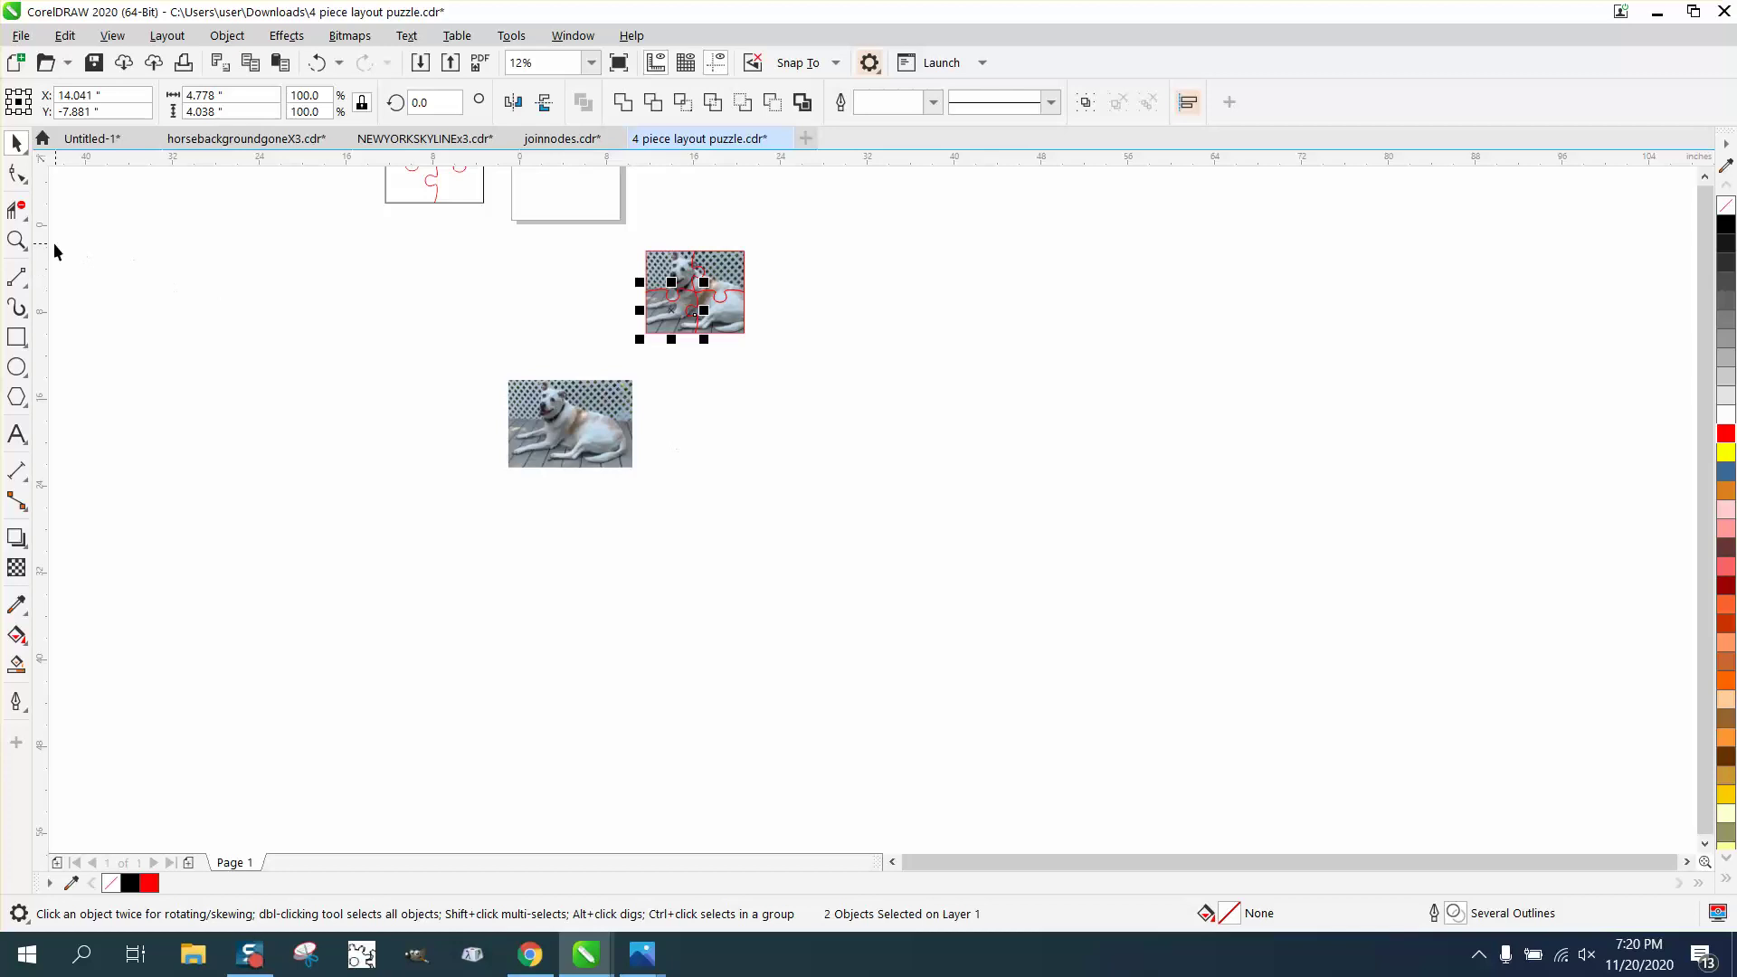
pyautogui.click(17, 239)
pyautogui.moveTo(653, 242); pyautogui.dragTo(842, 363)
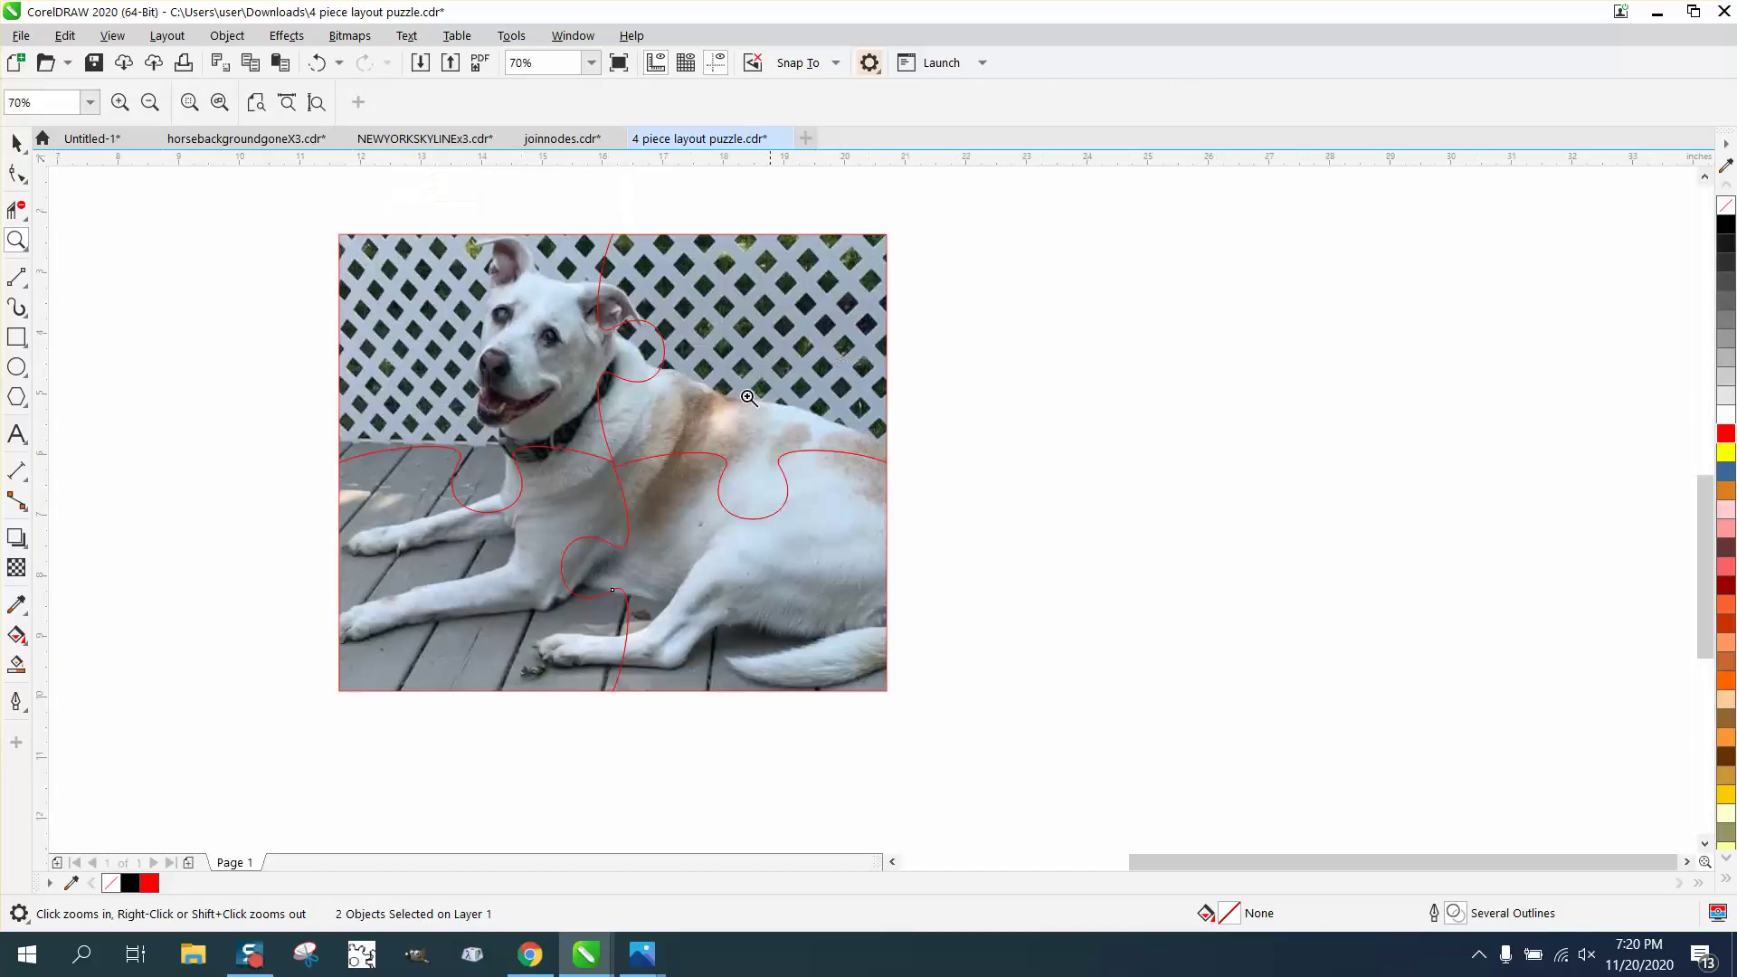